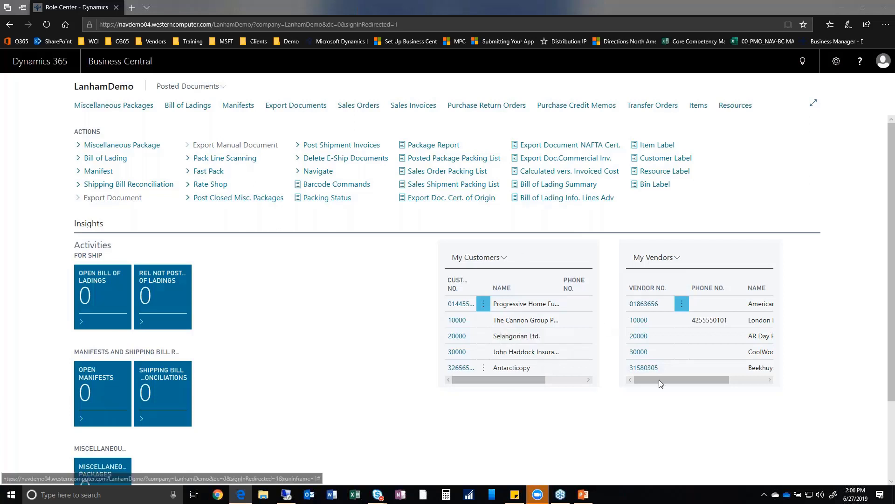
Scroll through the E-Ship Role Center to review its activity tiles and My Customers and My Vendors lists.
scroll(309, 339, "down", 1)
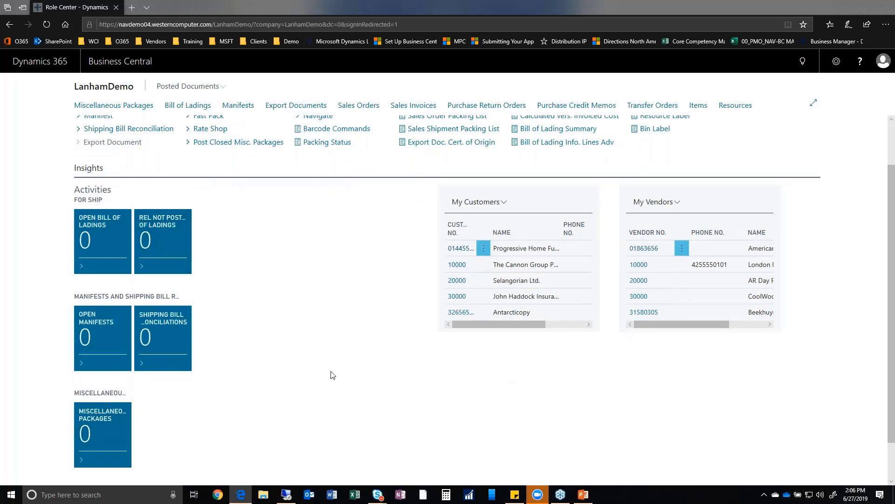
scroll(345, 363, "down", 1)
scroll(410, 333, "up", 2)
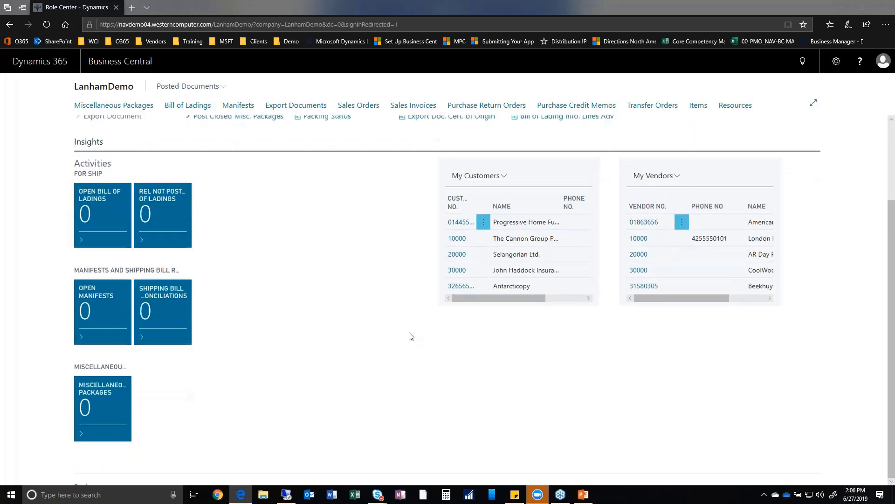
left_click(836, 62)
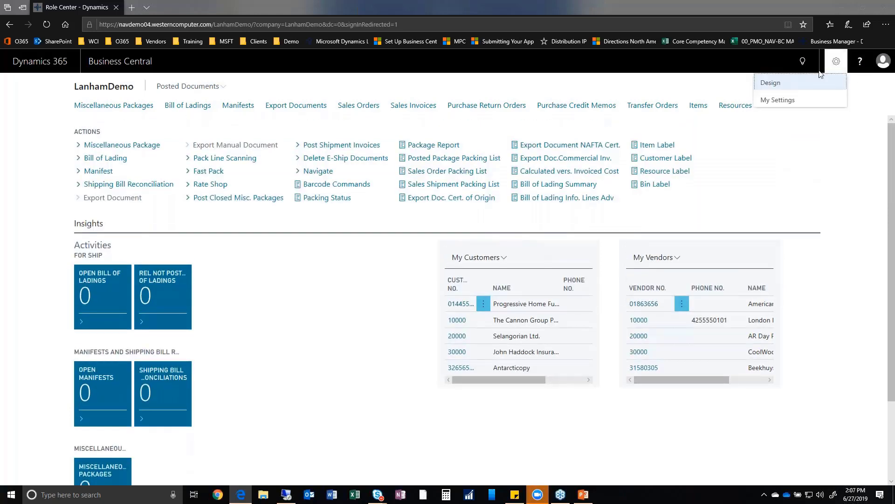
left_click(793, 97)
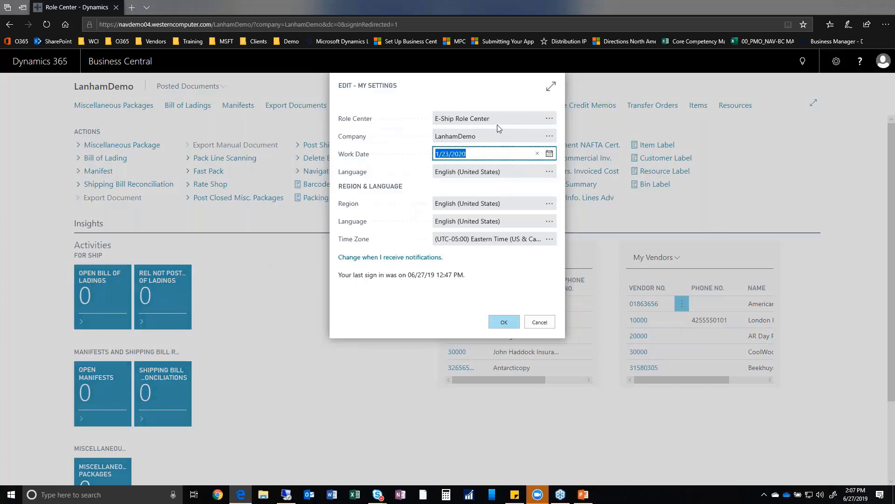
triple_click(450, 120)
left_click(528, 120)
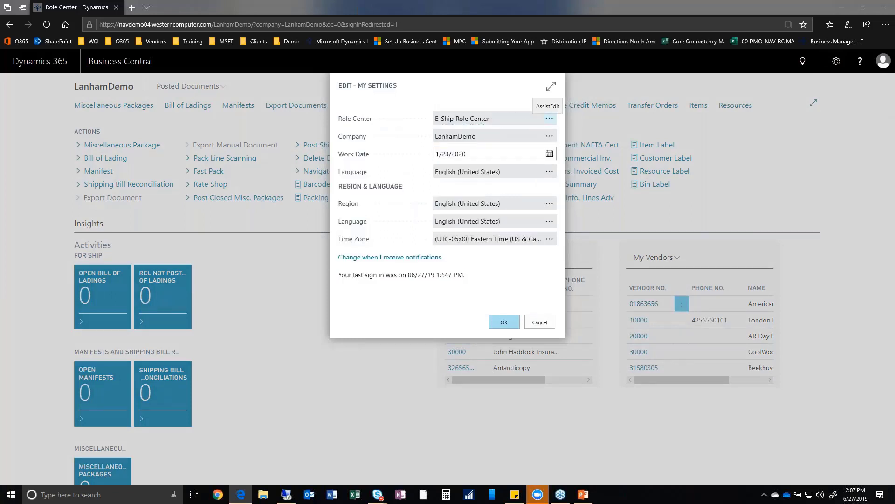
left_click(550, 118)
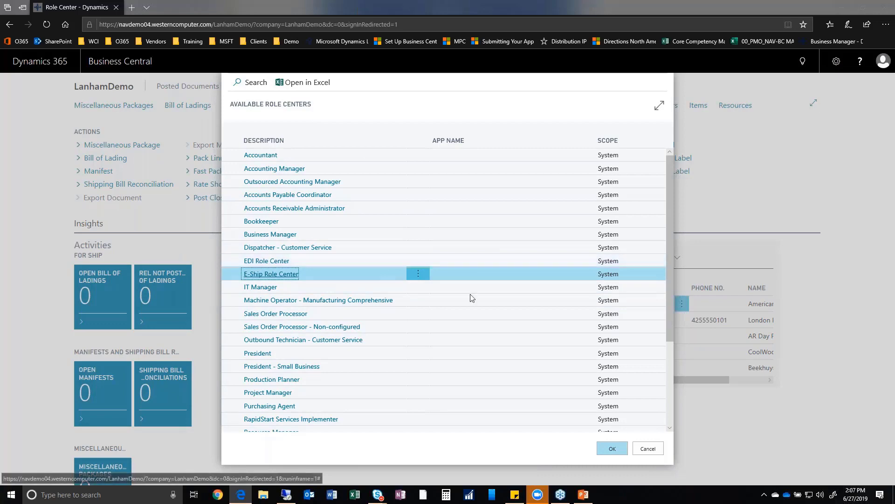
scroll(516, 288, "down", 2)
scroll(497, 289, "down", 1)
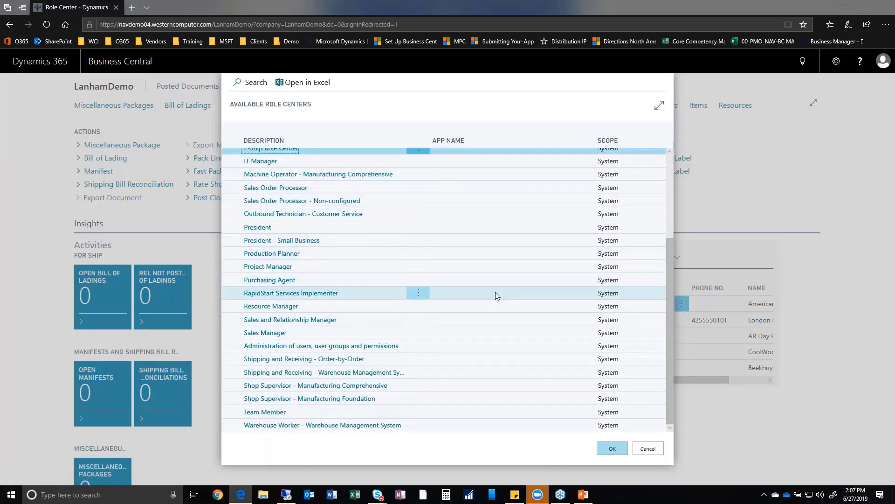
scroll(495, 280, "up", 3)
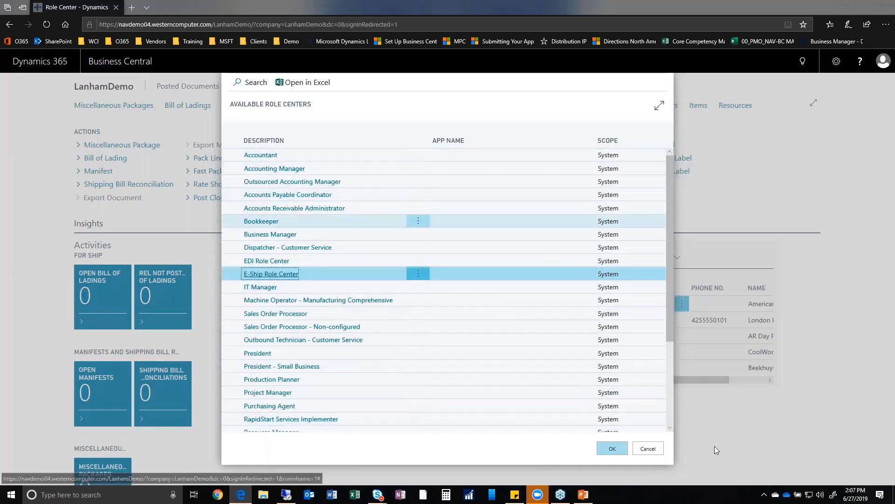
left_click(644, 450)
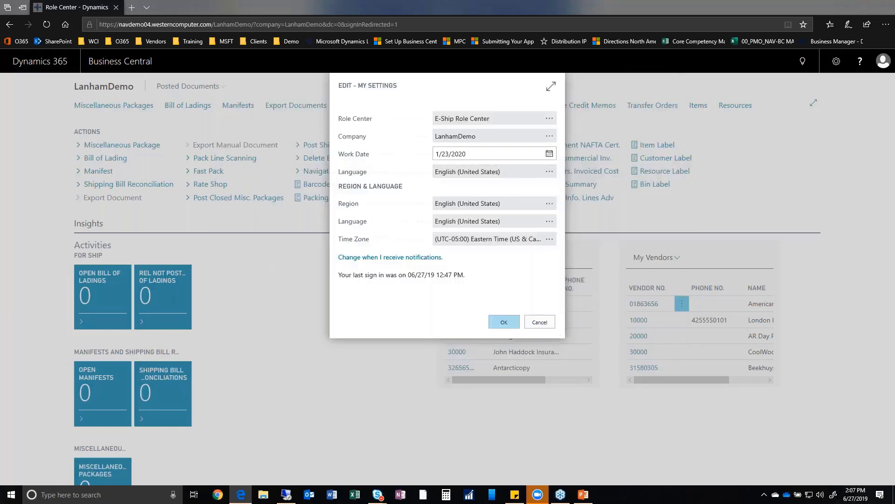
left_click(485, 155)
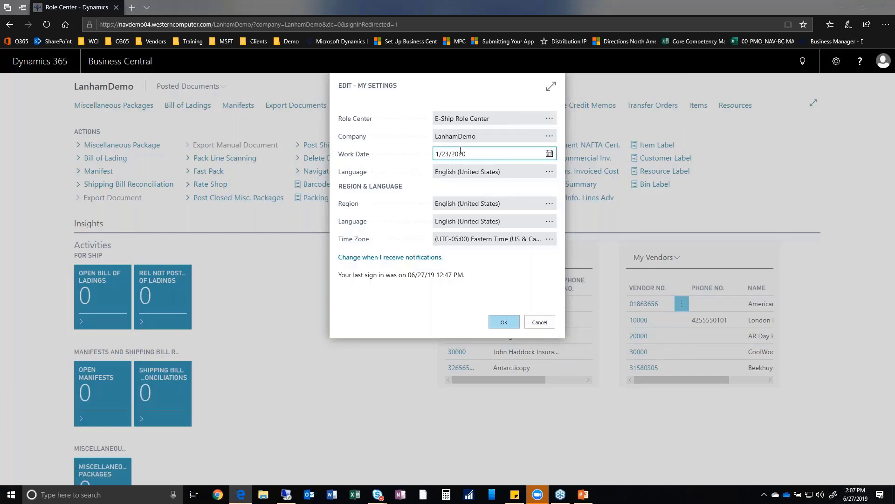
left_click(539, 322)
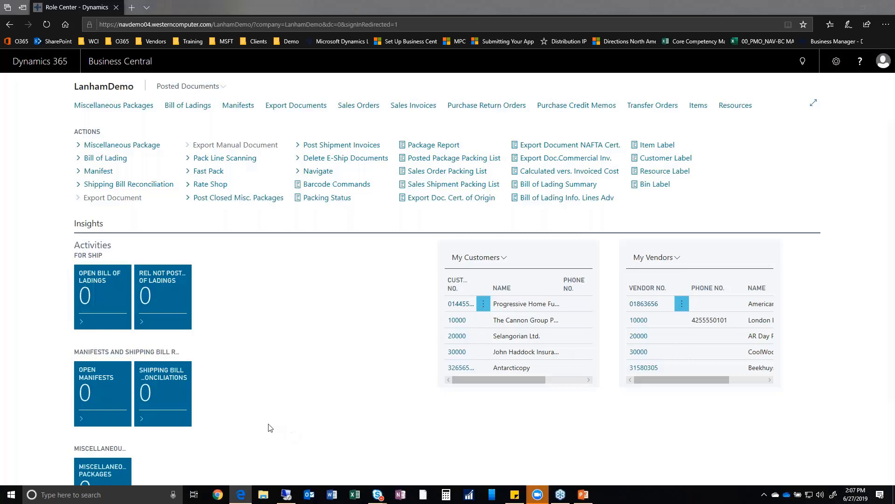
In the NAV client, widen the left column and search 'sales or' to open Sales Orders.
left_click(286, 498)
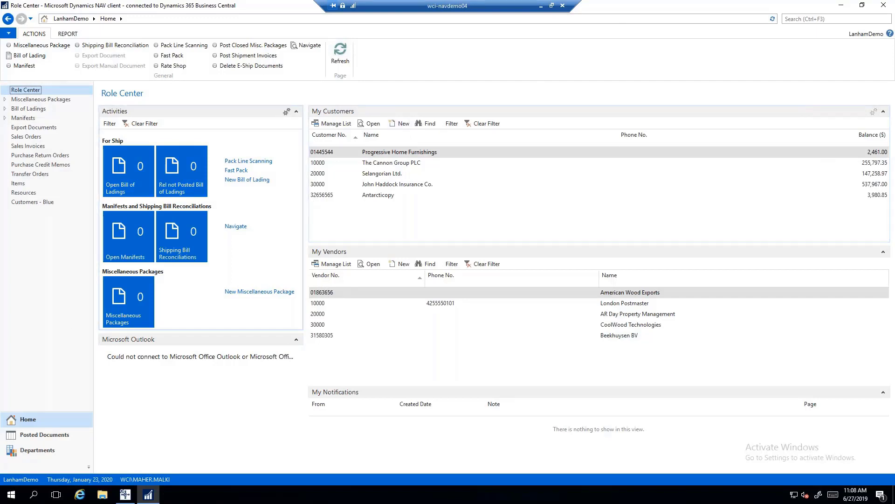
left_click_drag(335, 271, 408, 271)
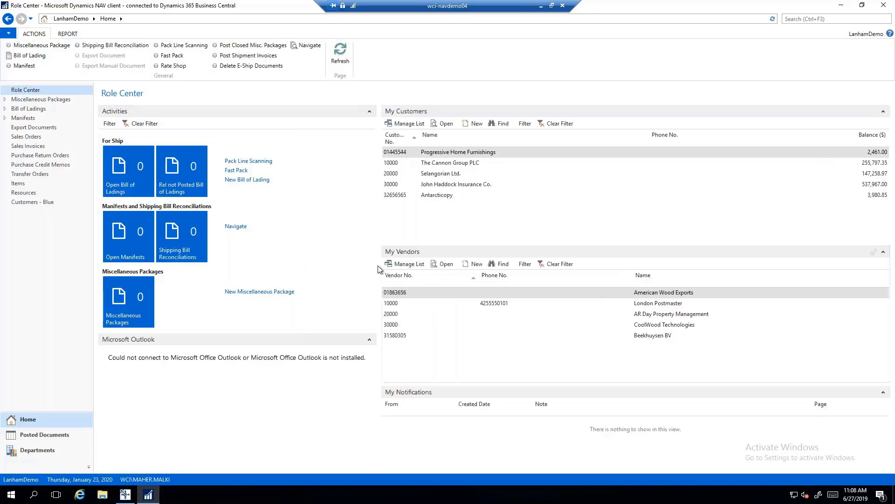
left_click(830, 20)
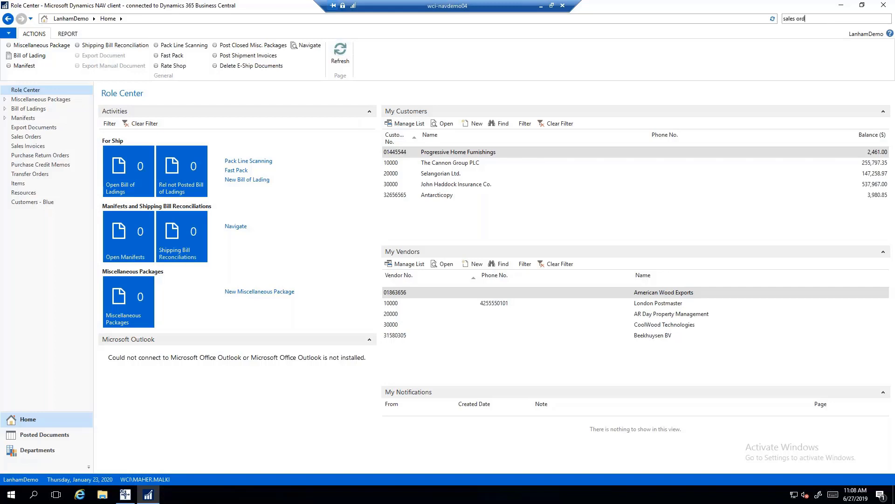
type("sales or")
key("Return")
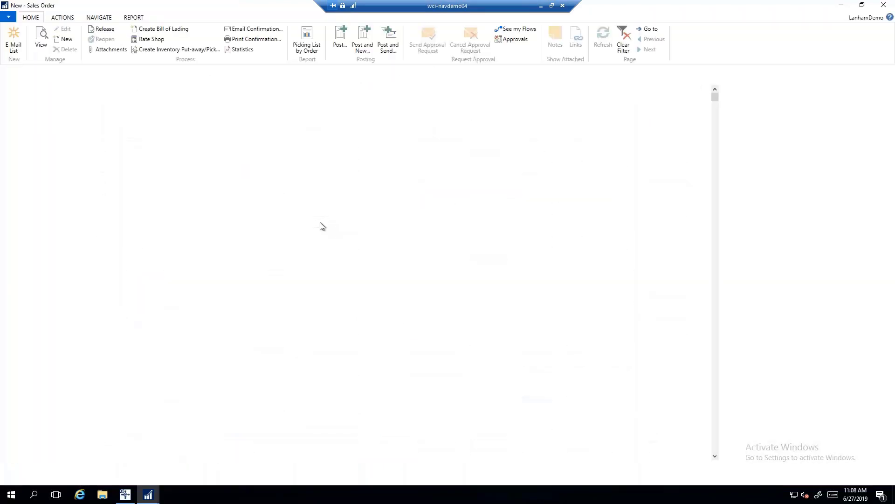
Create sales order 1017 and assign customer The Cannon Group PLC.
key("Tab")
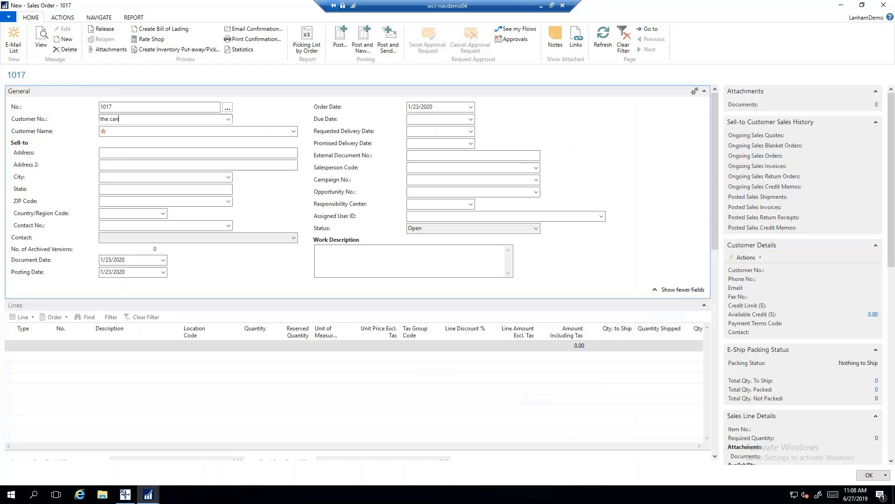
left_click(196, 153)
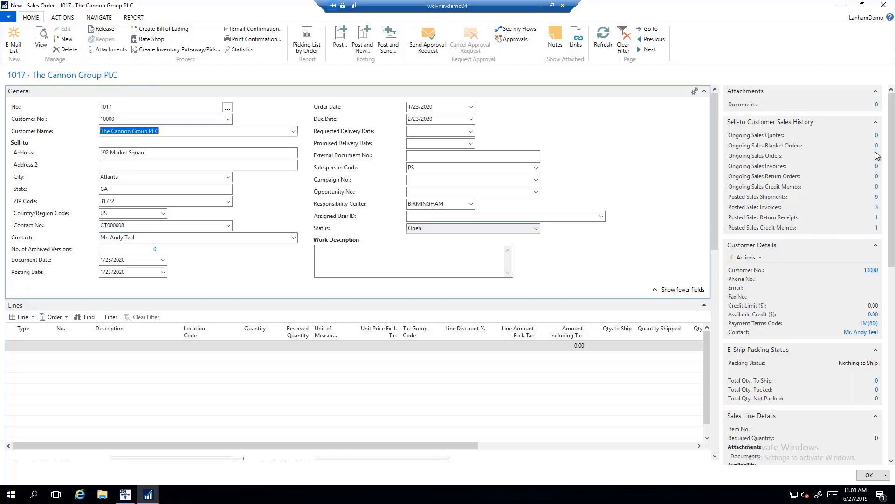
left_click(718, 299)
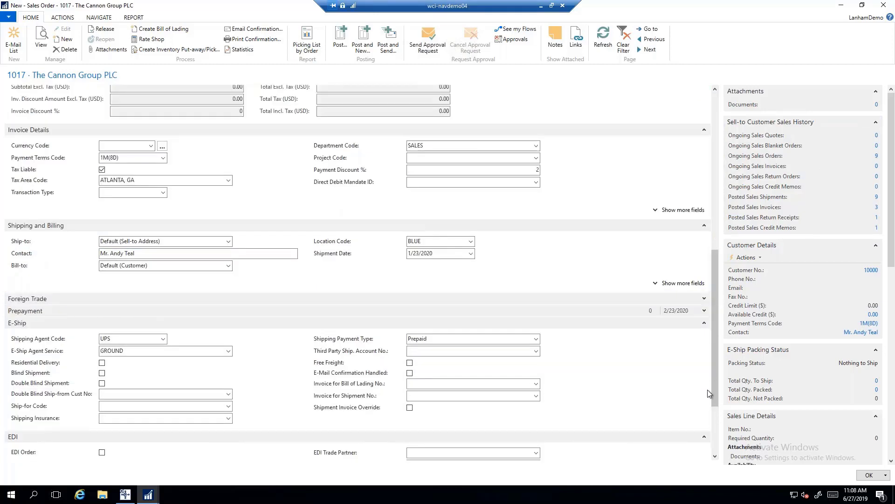
scroll(713, 375, "down", 3)
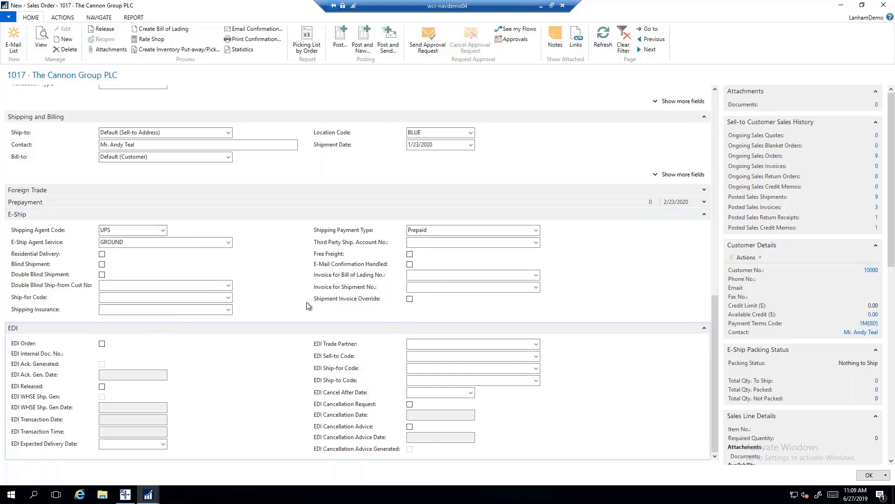
left_click(536, 231)
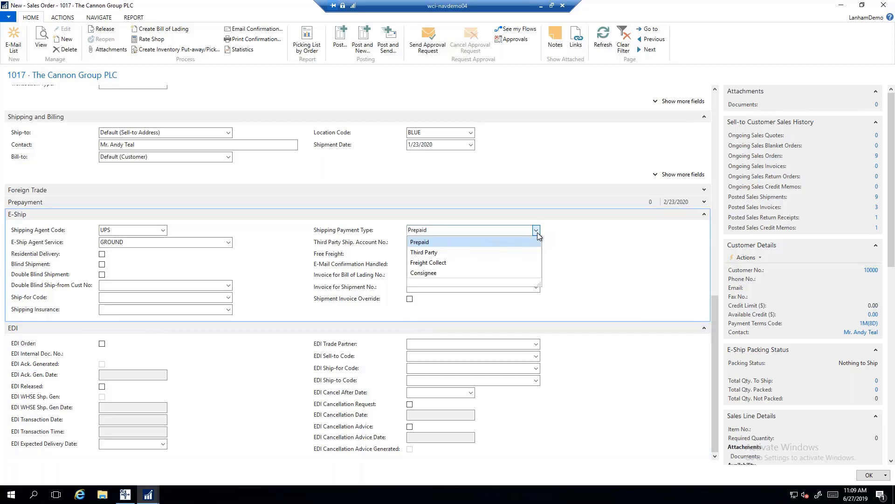
left_click(538, 232)
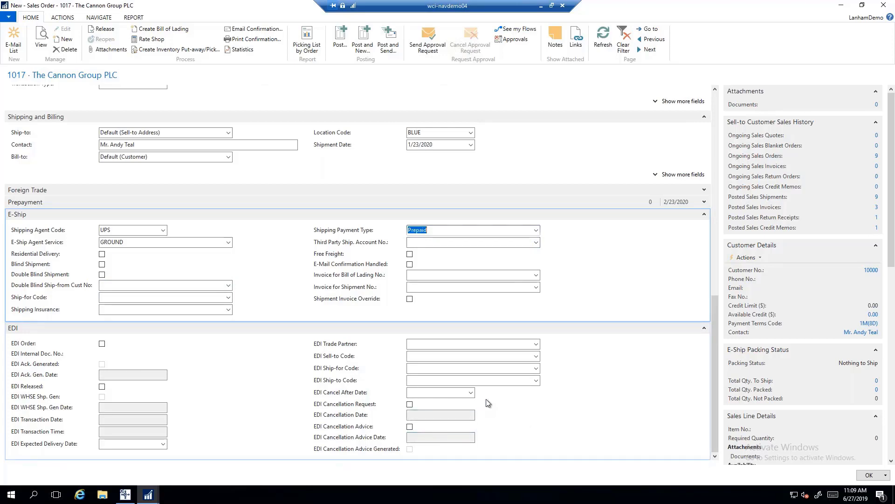
scroll(487, 403, "up", 15)
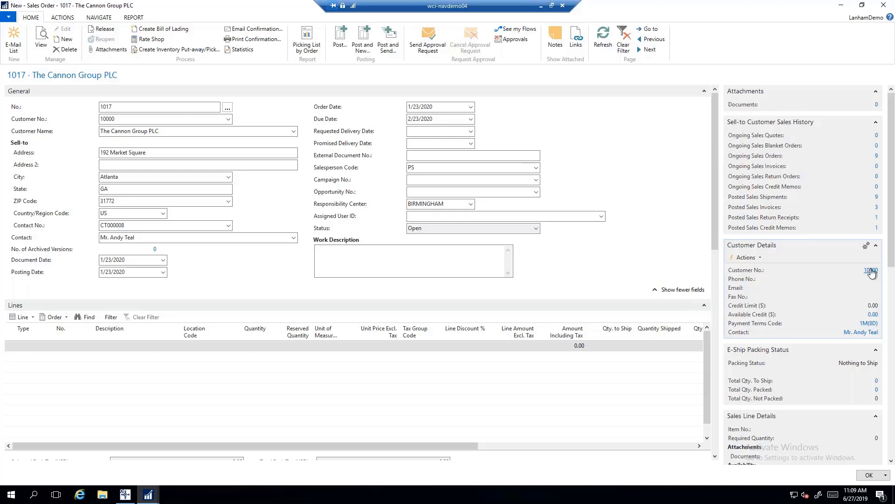
Open customer 10000's card, maximized, showing E-Ship defaults UPS, GROUND and Prepaid.
left_click(871, 270)
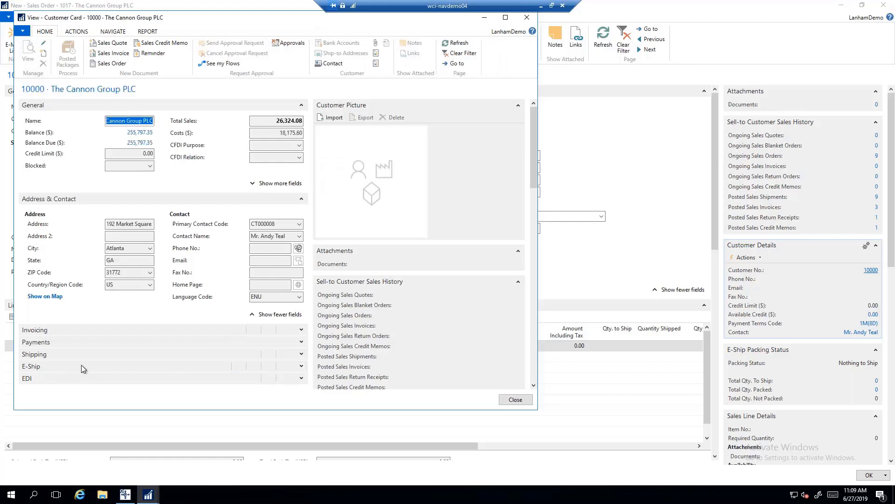
left_click(301, 366)
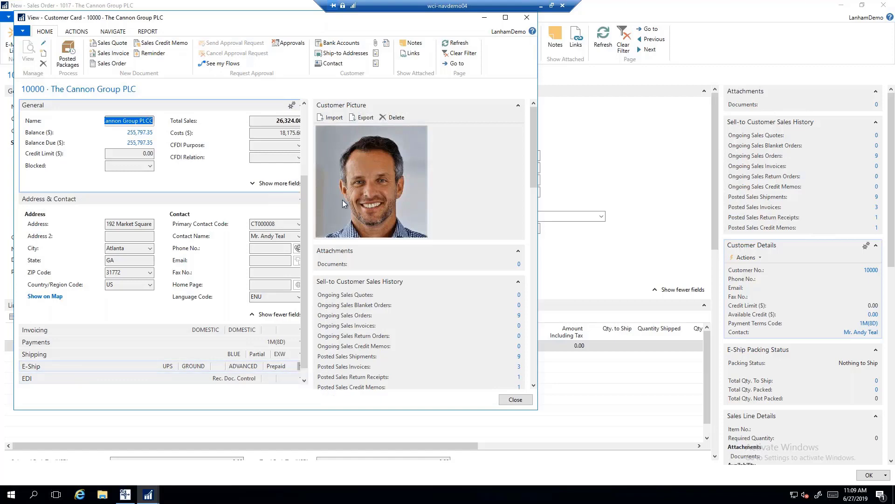
double_click(203, 19)
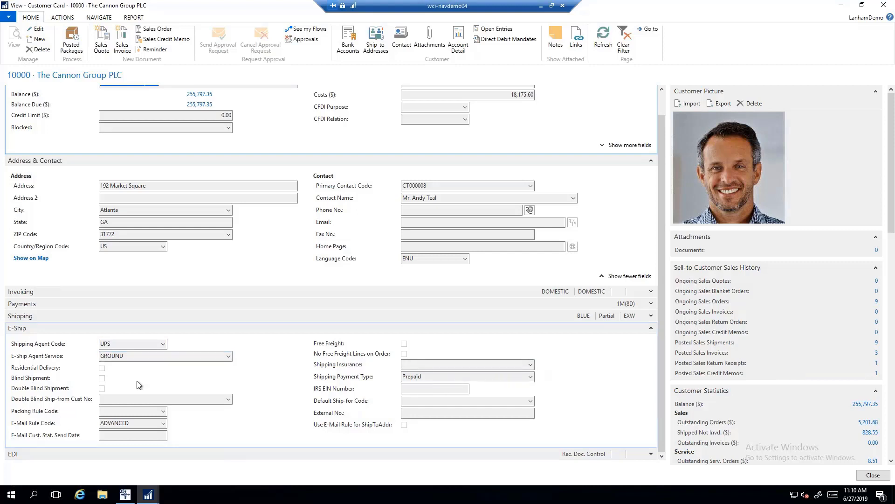
left_click(428, 379)
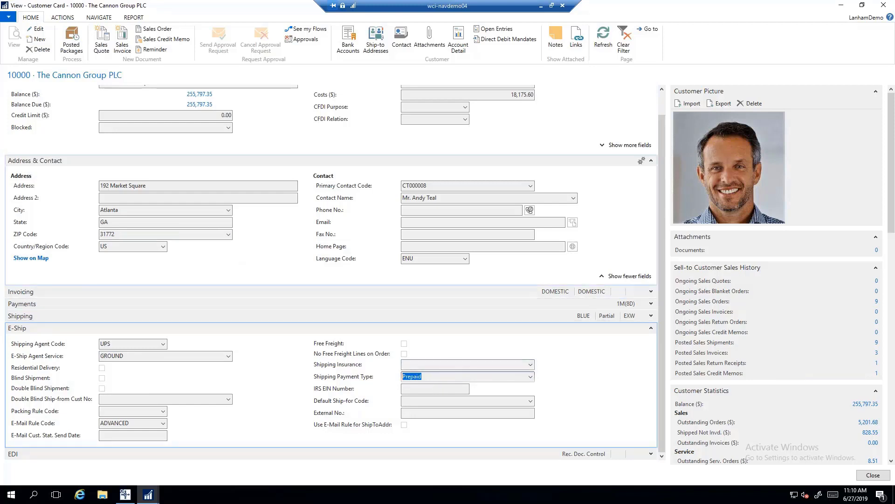
Open the customer's Shipping Accounts list from the Navigate E-Ship menu.
left_click(99, 19)
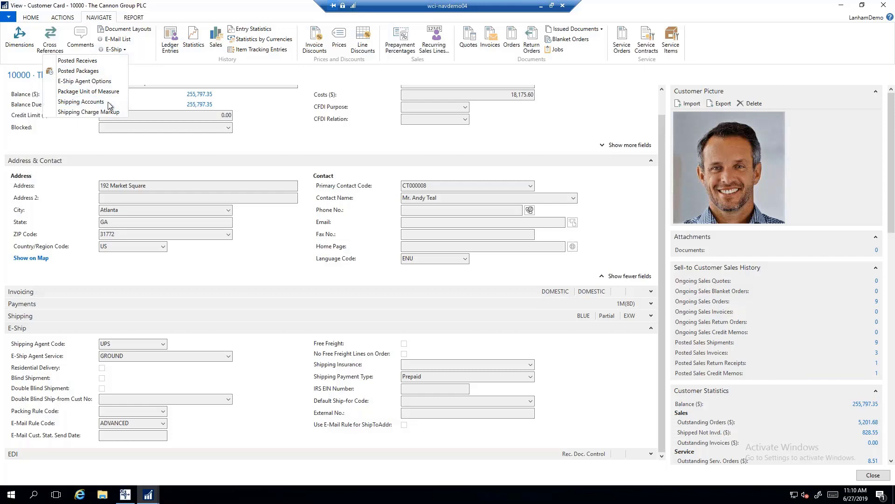
left_click(107, 102)
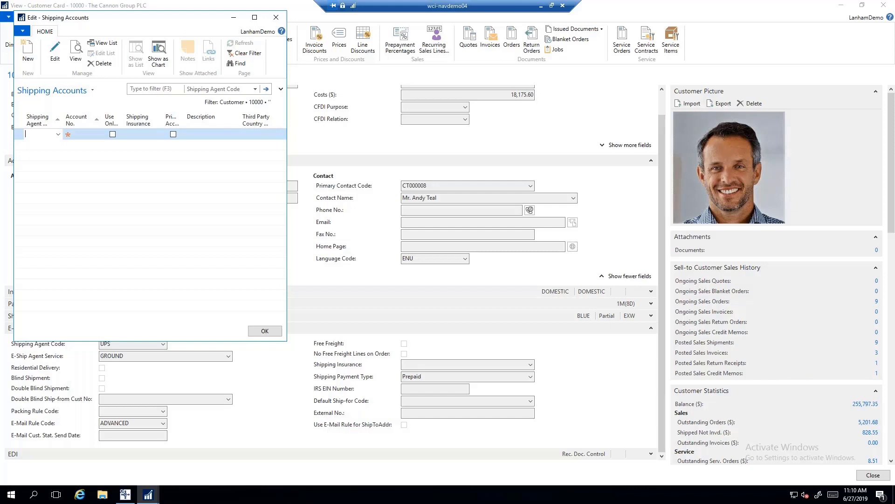
Add a UPS shipping account with its account number, then return to order 1017's first line.
left_click(58, 135)
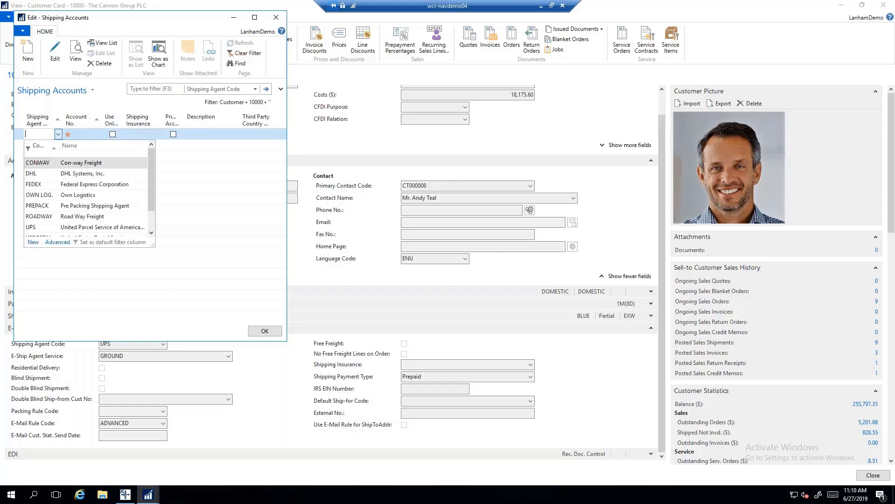
left_click(46, 227)
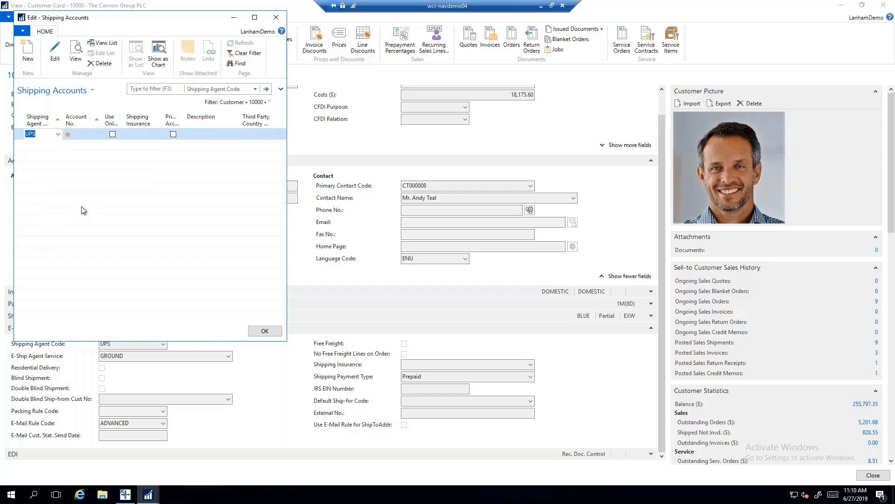
key("Tab")
type("123456")
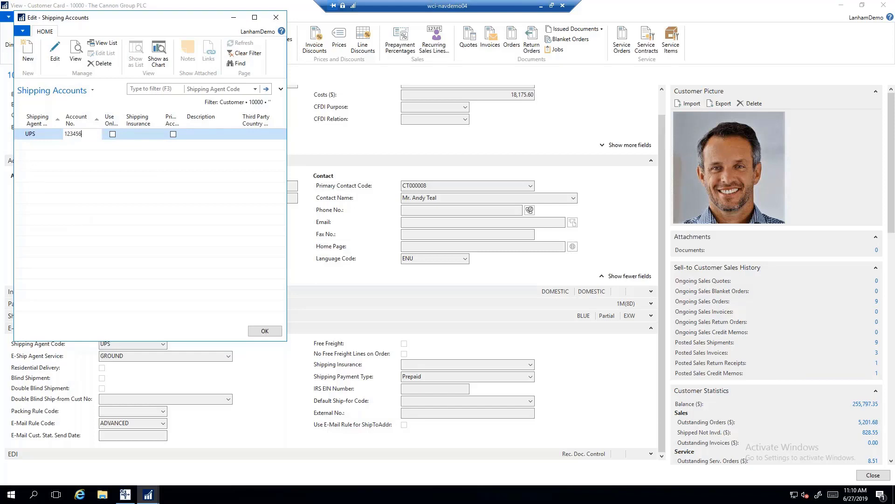
key("Tab")
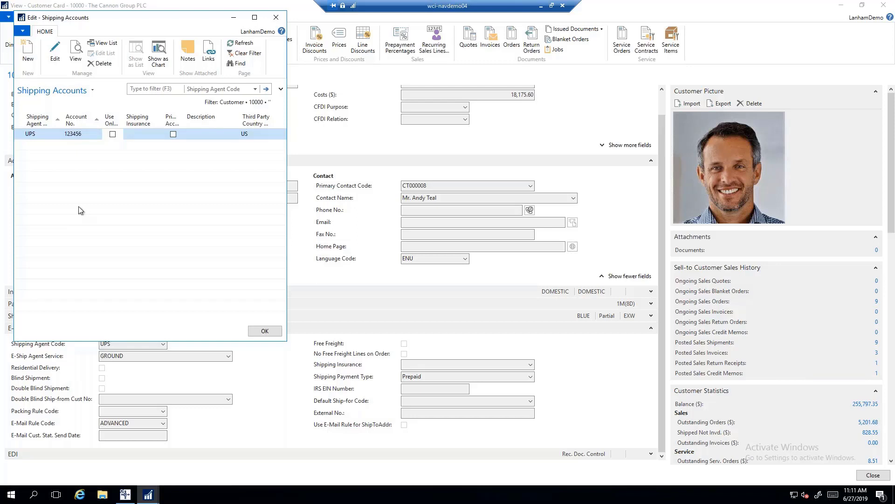
left_click(264, 331)
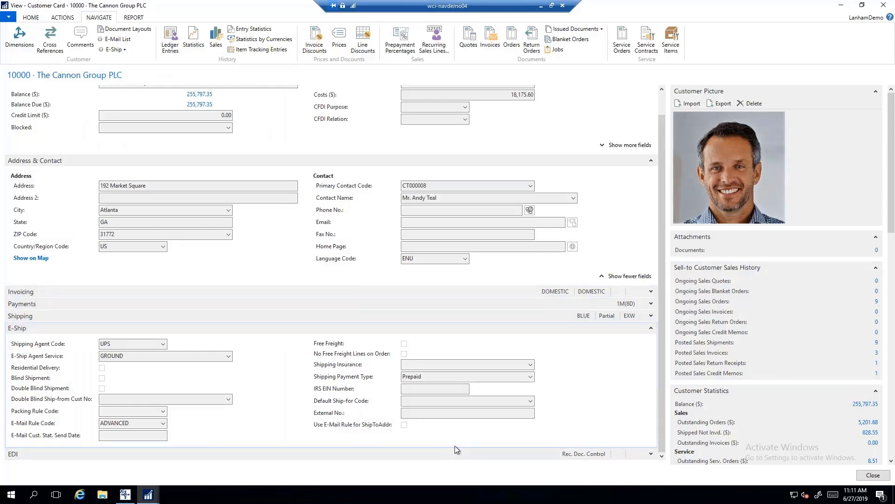
left_click(872, 475)
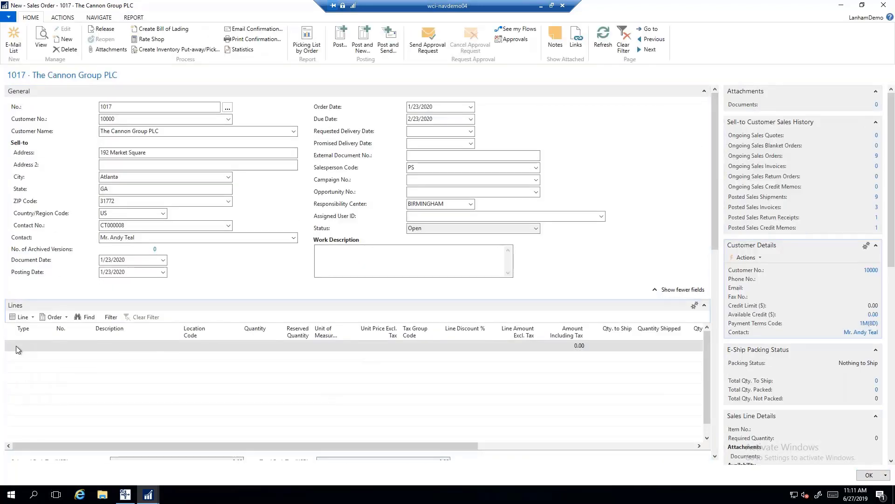
left_click(18, 346)
Add an Item line for C-100 Cabling for LS-100 at location BLUE, quantity 3.
type("Item")
key("Tab")
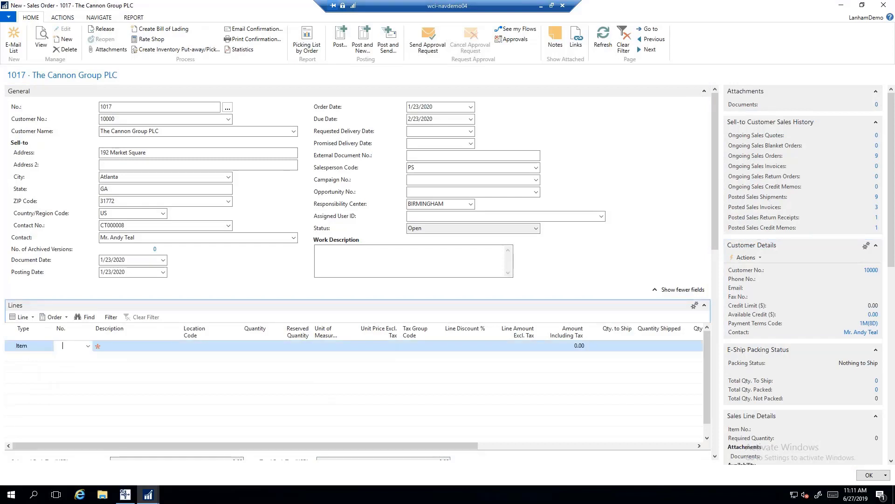
type("c-1")
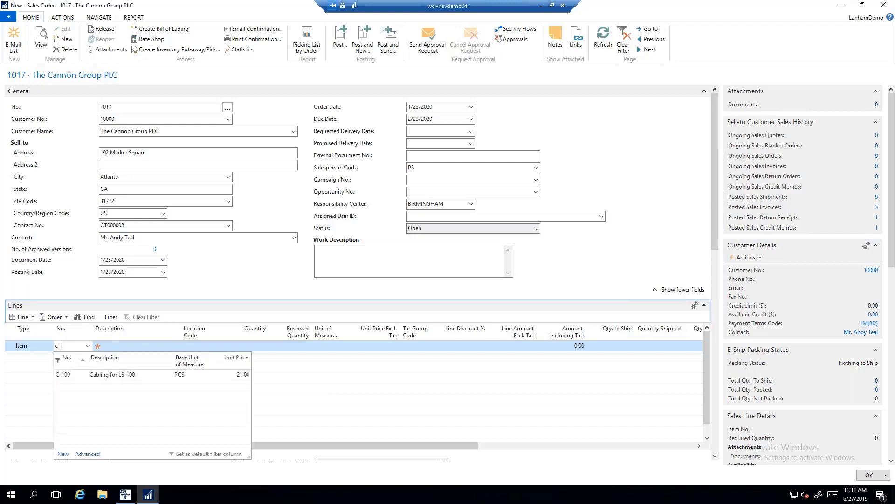
left_click(129, 377)
key("Tab")
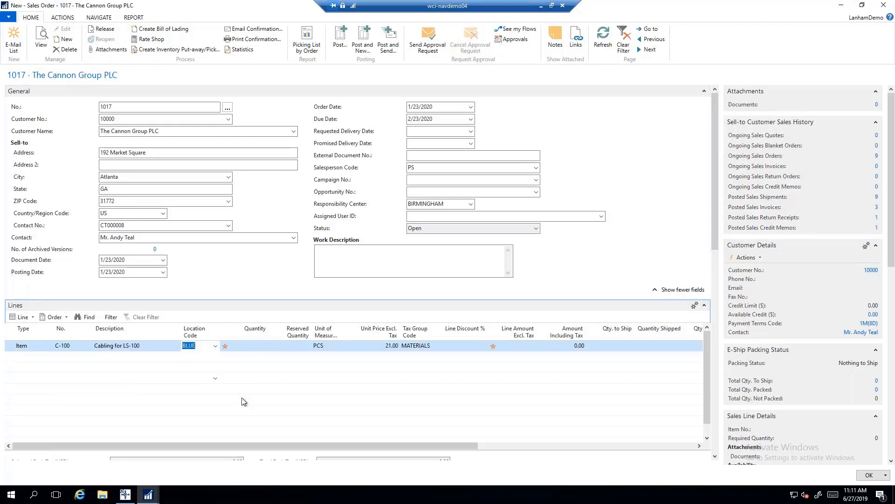
key("Tab")
type("1")
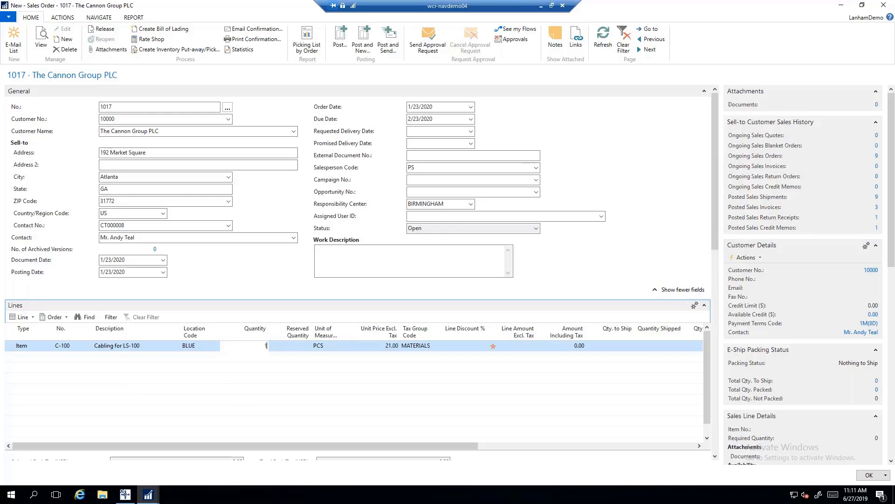
type("/23")
key("Tab")
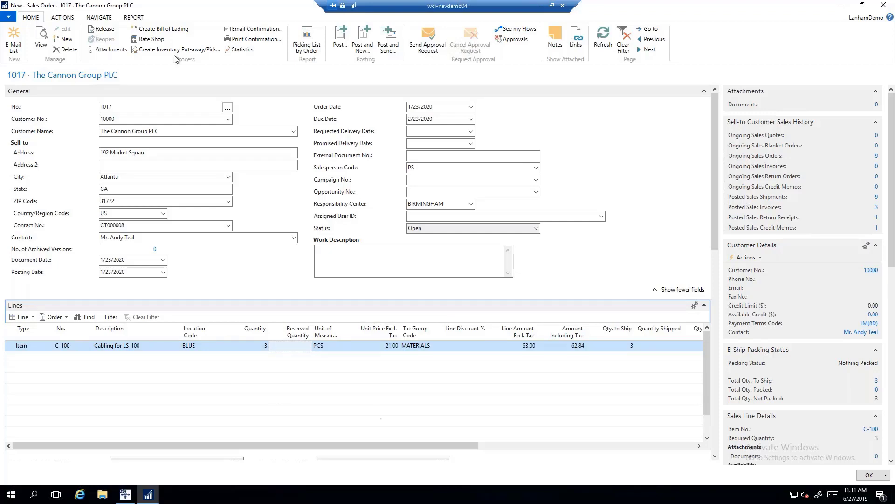
Rate-shop order 1017 and apply the UPS GROUND rate of 17.92.
left_click(146, 41)
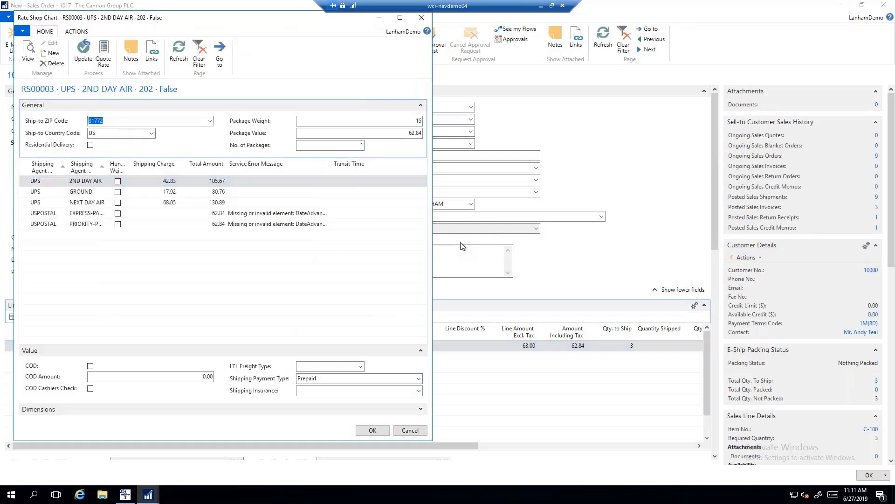
left_click(33, 192)
key("Down")
key("Up")
key("Up")
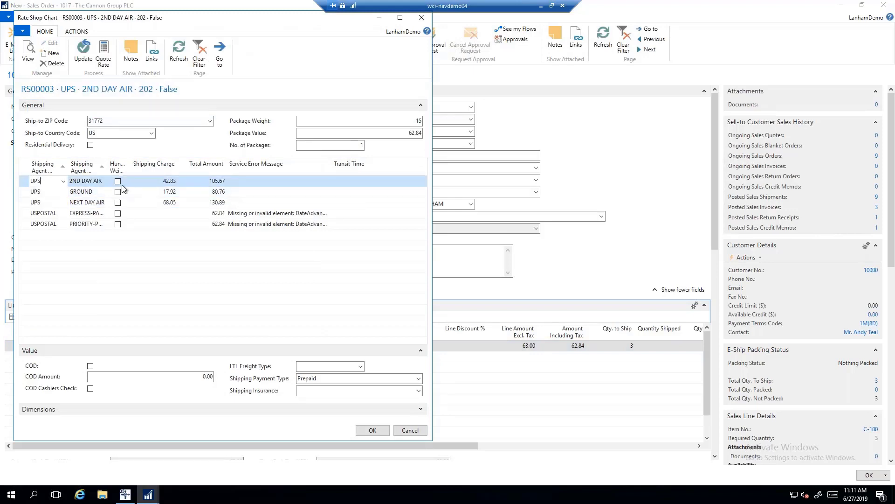
left_click(89, 202)
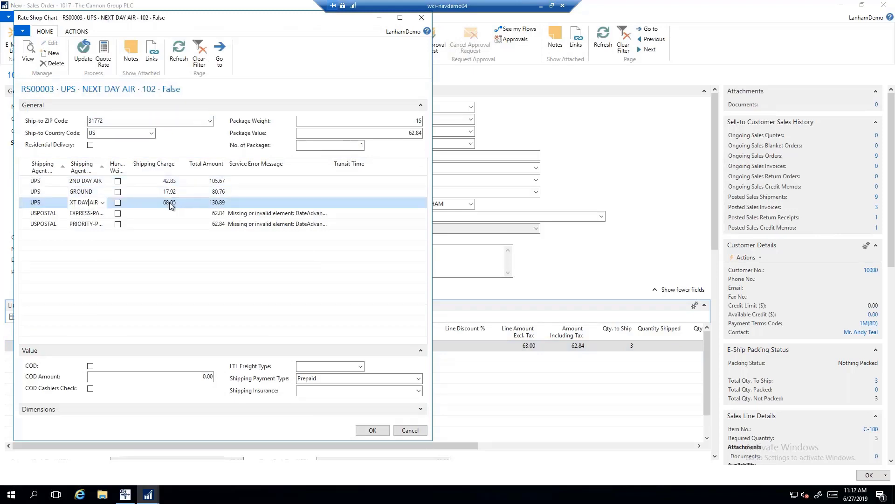
left_click(71, 192)
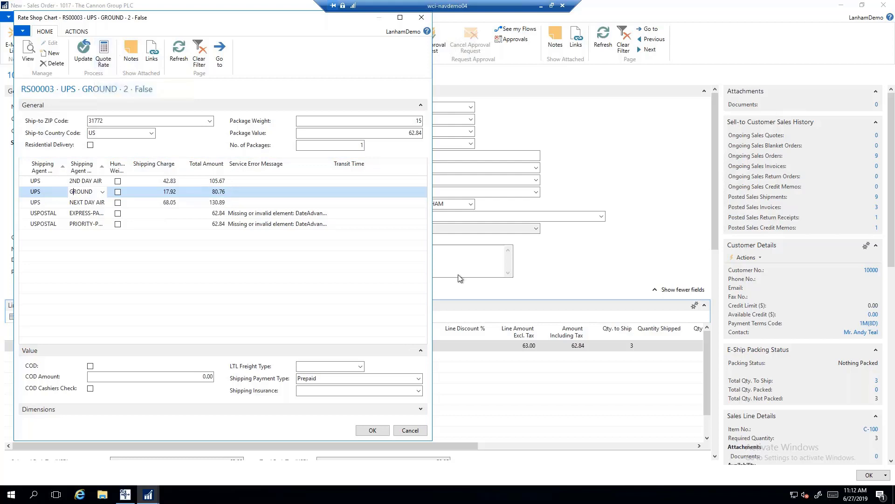
left_click(371, 431)
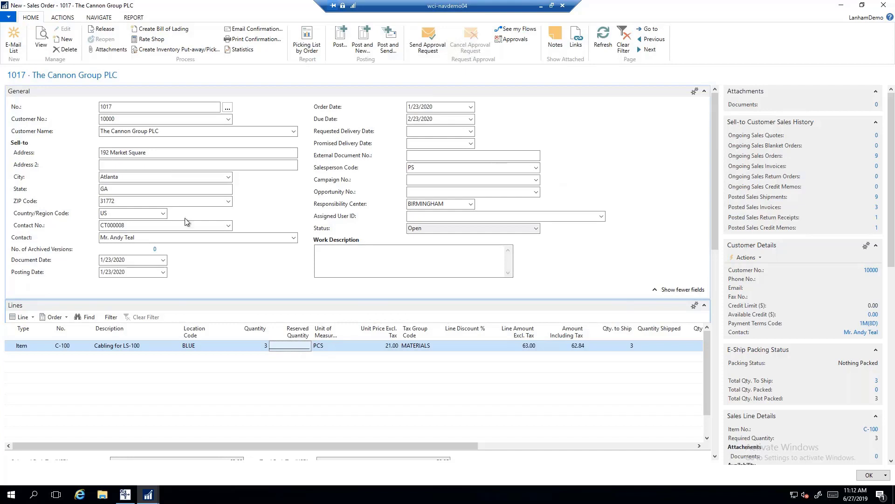
Add an e-mail list entry with the contact's name and full e-mail address.
left_click(12, 43)
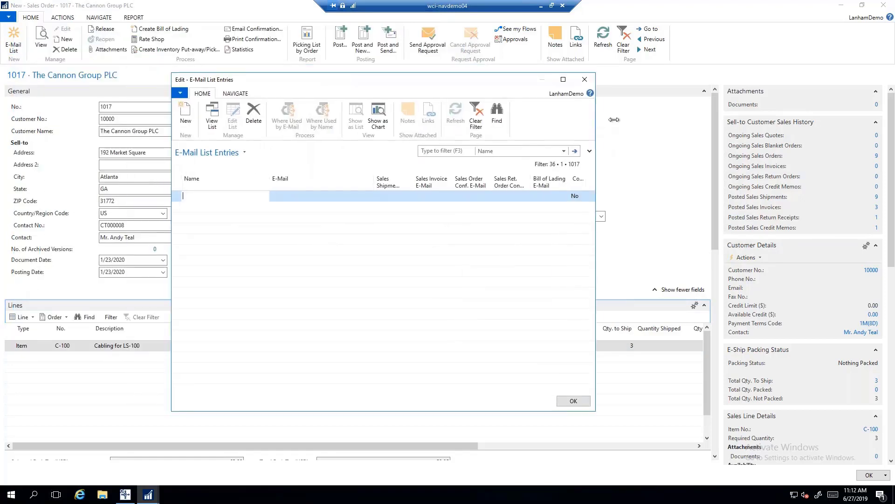
left_click_drag(600, 123, 672, 123)
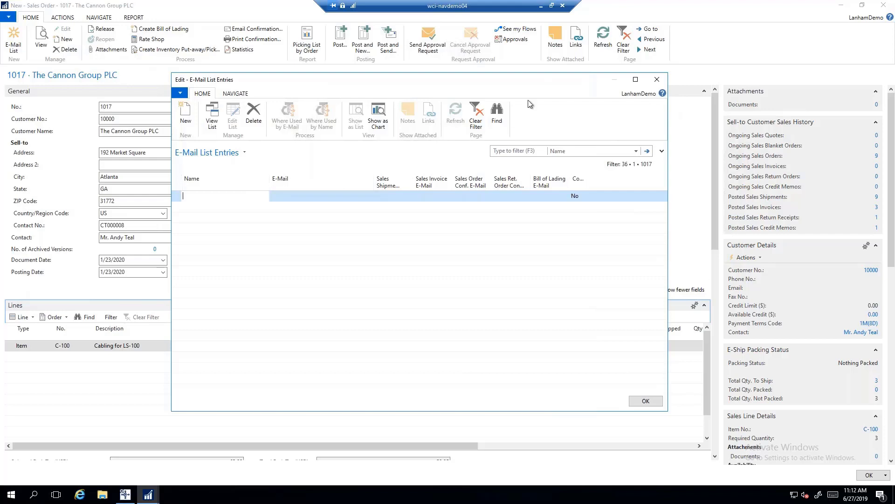
type("Maher")
key("Tab")
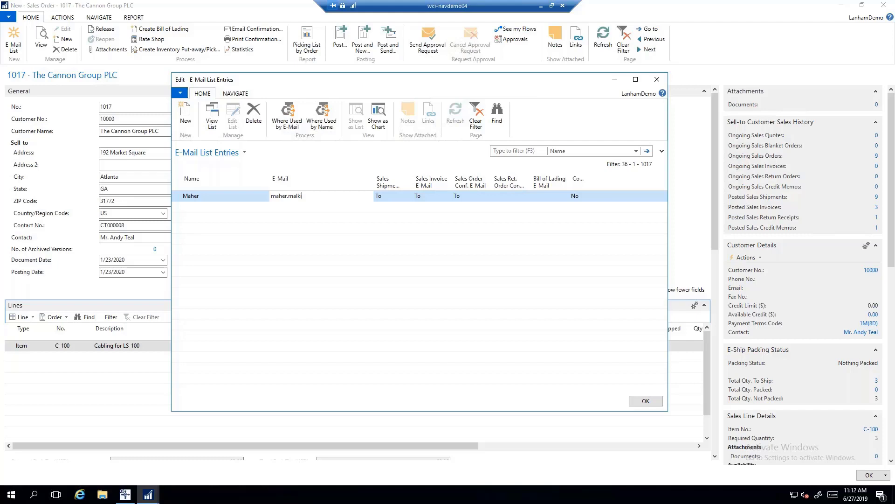
key("Tab")
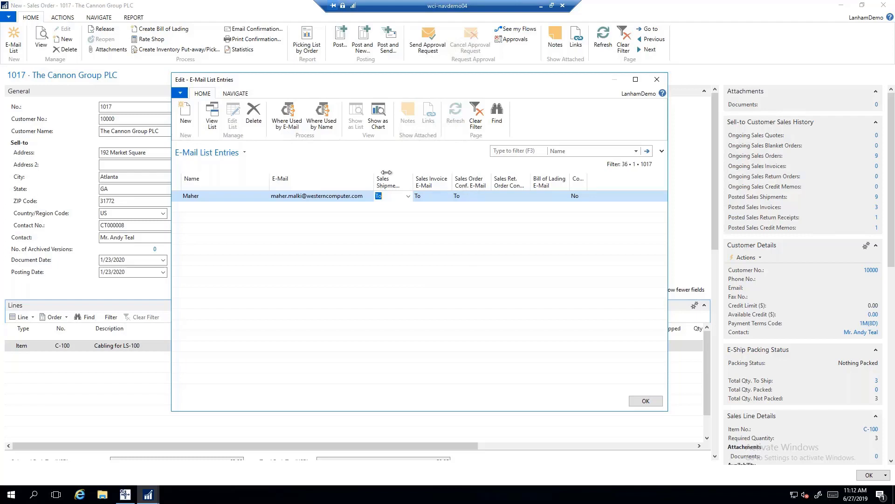
Clear the Sales Shipment and Sales Invoice e-mail types, keeping Sales Order Conf. as To.
left_click(408, 196)
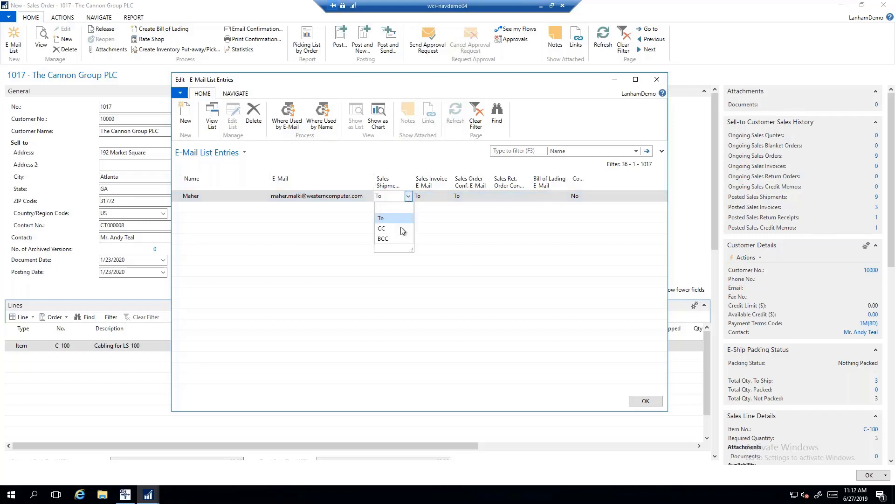
left_click(394, 209)
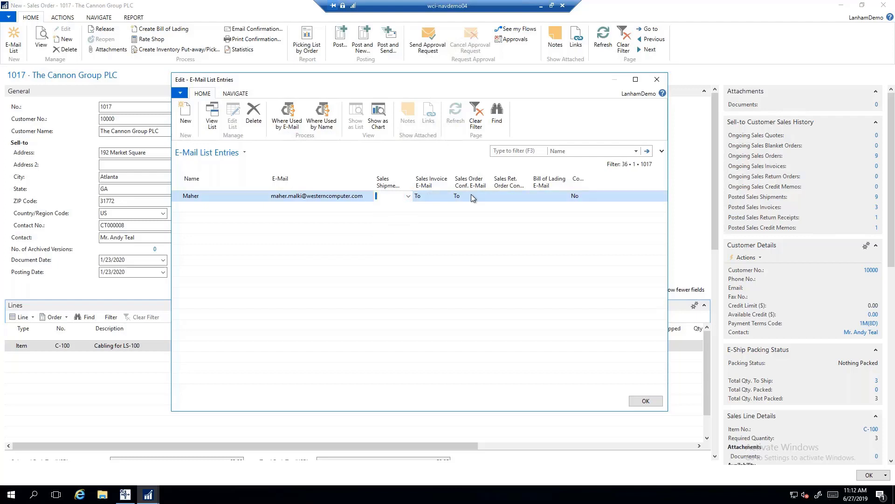
left_click(440, 196)
left_click(447, 196)
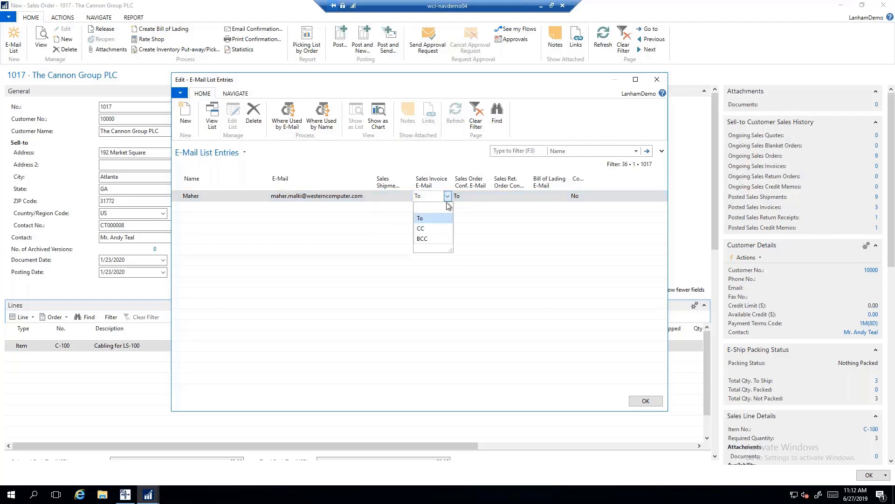
left_click(437, 207)
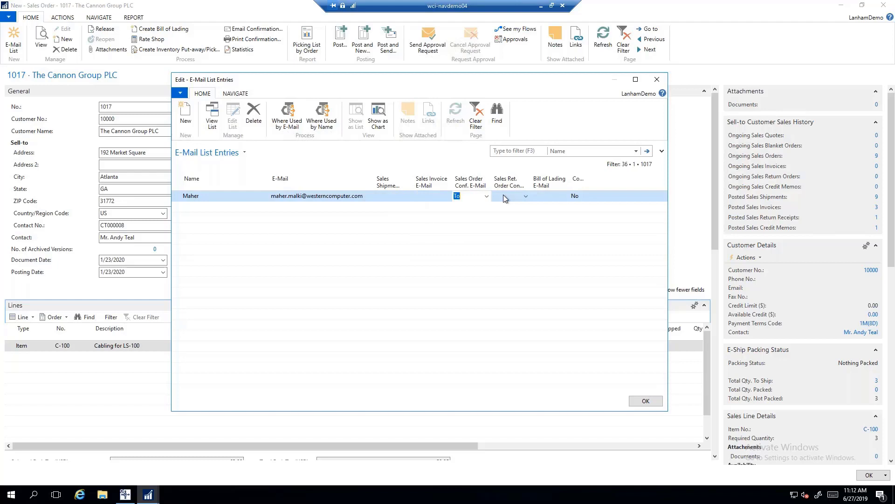
left_click(647, 401)
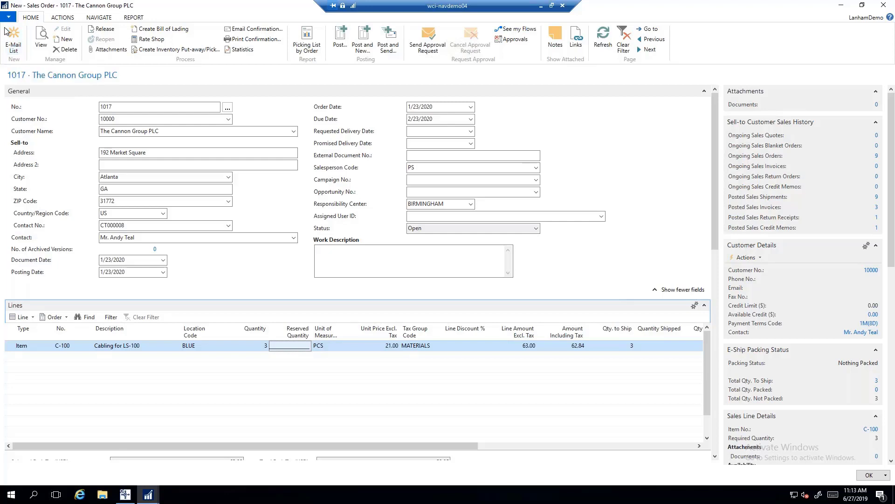
Release sales order 1017, confirm its Released status, and close the order.
left_click(64, 17)
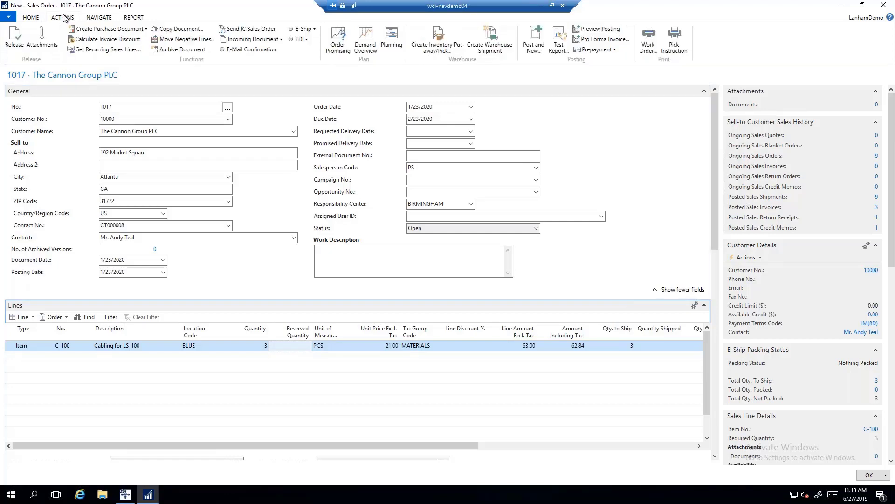
left_click(15, 39)
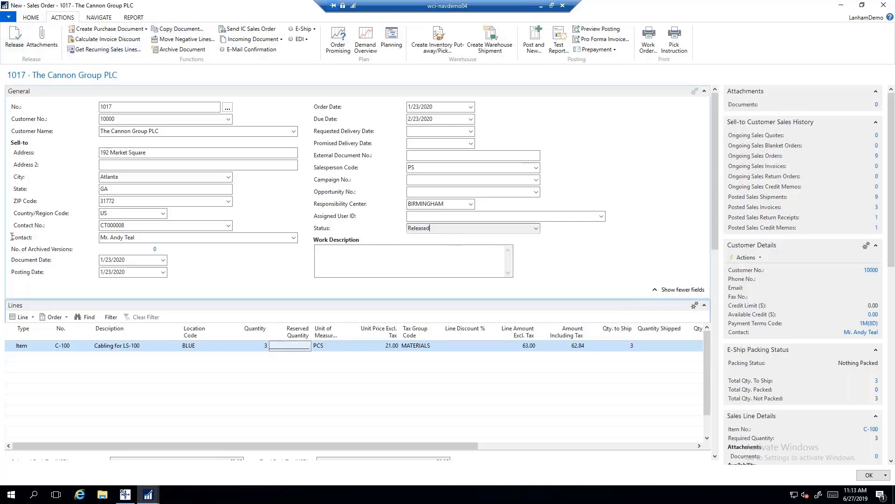
left_click(465, 230)
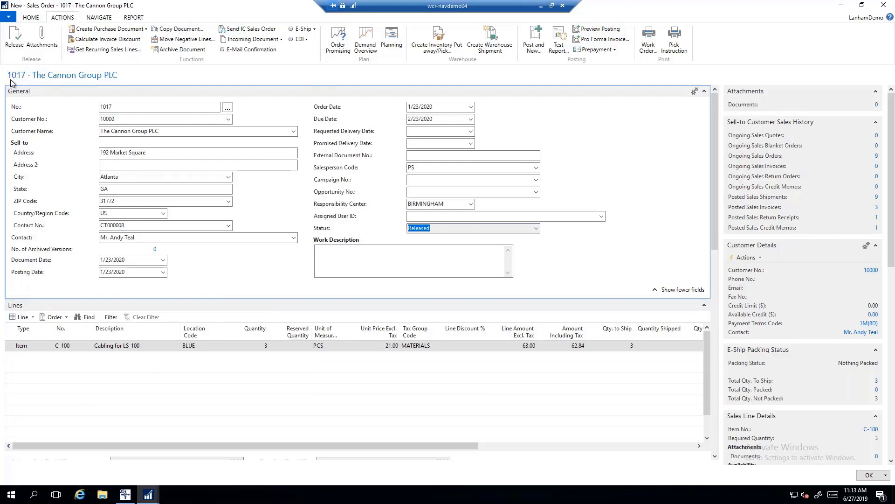
left_click(868, 476)
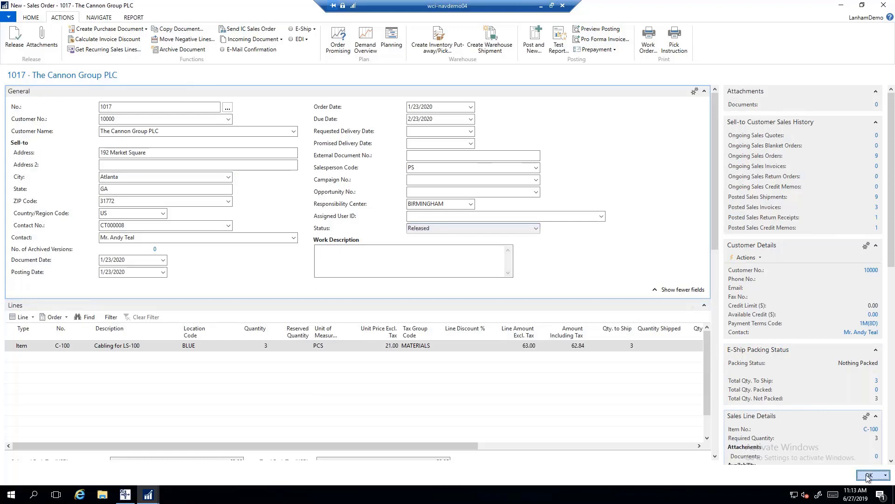
Search for 'pack line' and open the Pack Line Scanning page.
left_click(820, 19)
type("pack line")
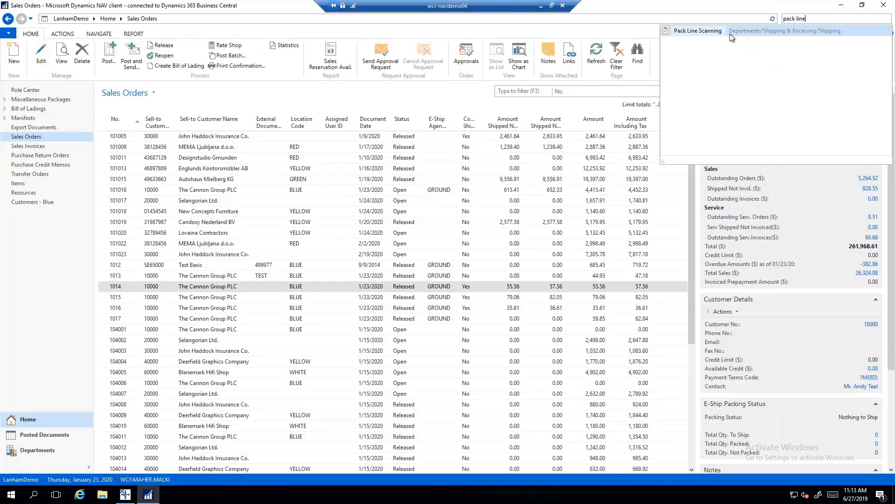
left_click(718, 33)
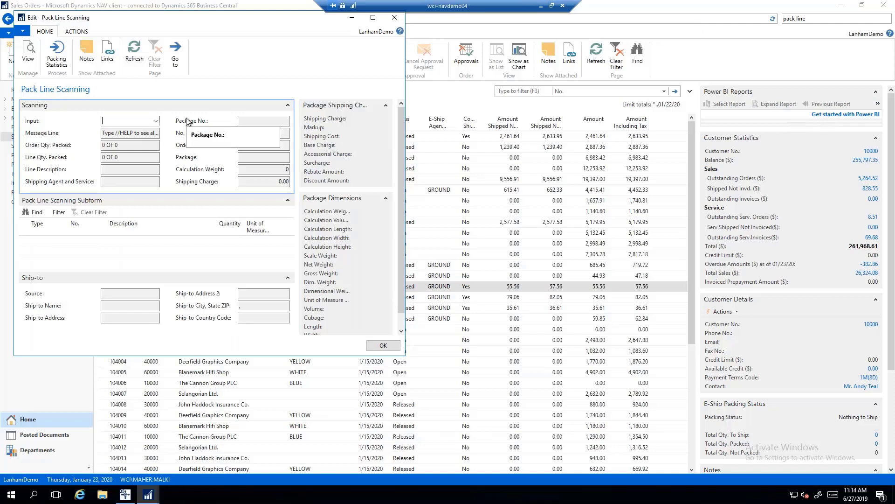
Load sales order 1017 and scan one C-100 into the first package.
type("1017")
key("Return")
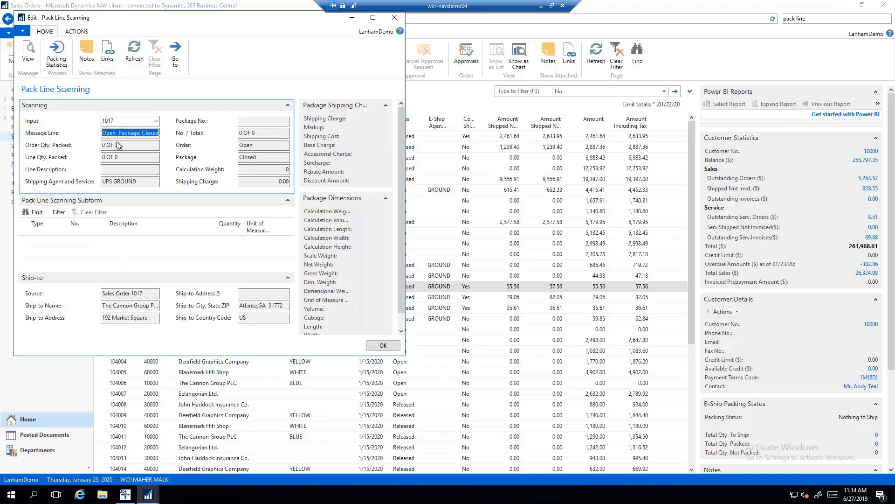
key("Tab")
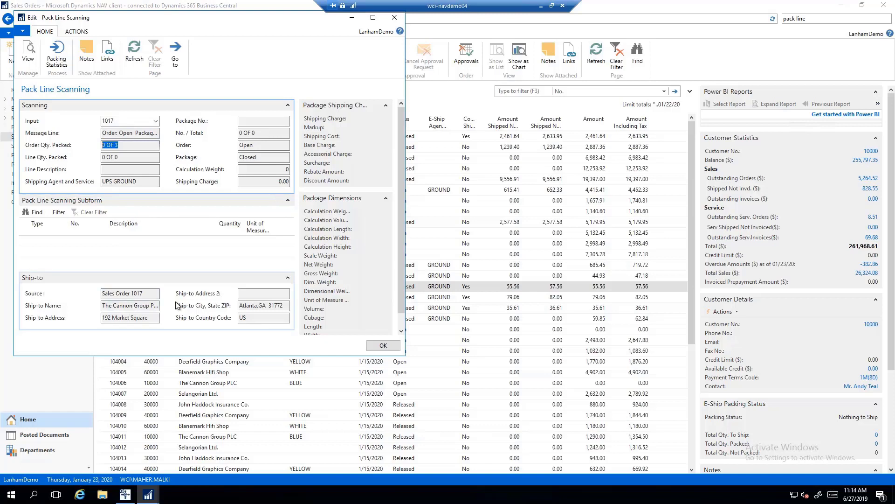
left_click(115, 121)
key("ctrl+a")
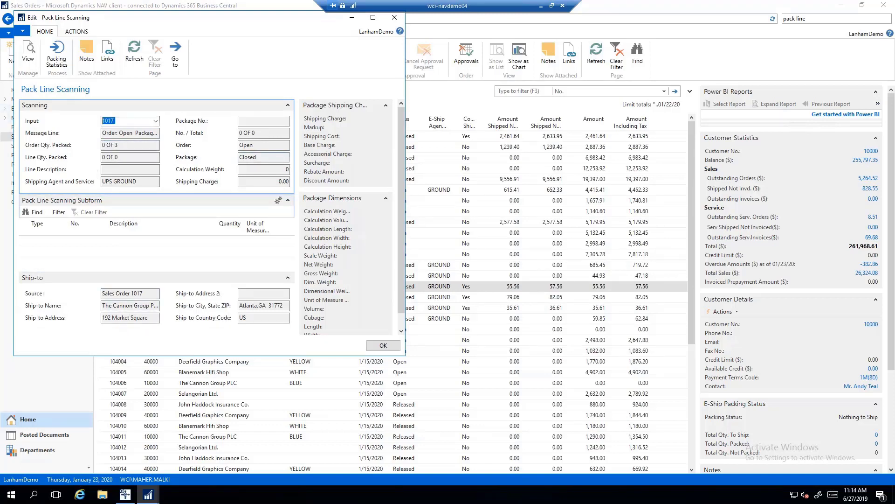
type("c-100")
key("Return")
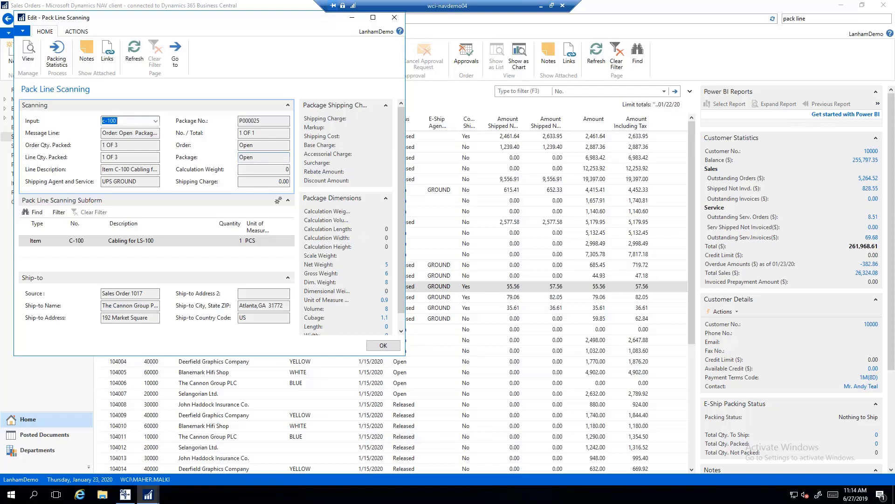
Close the first package with //cp, then scan two more C-100 units into a new package.
type("//cp")
key("Return")
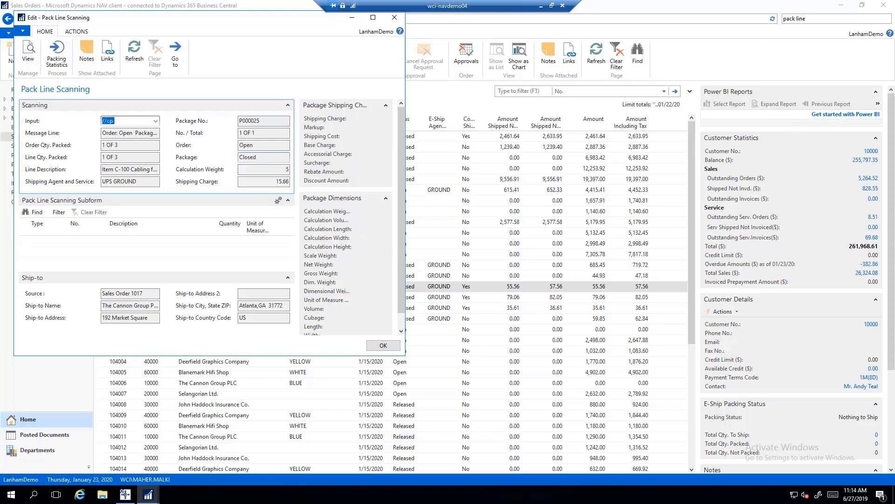
type("c-100")
key("Return")
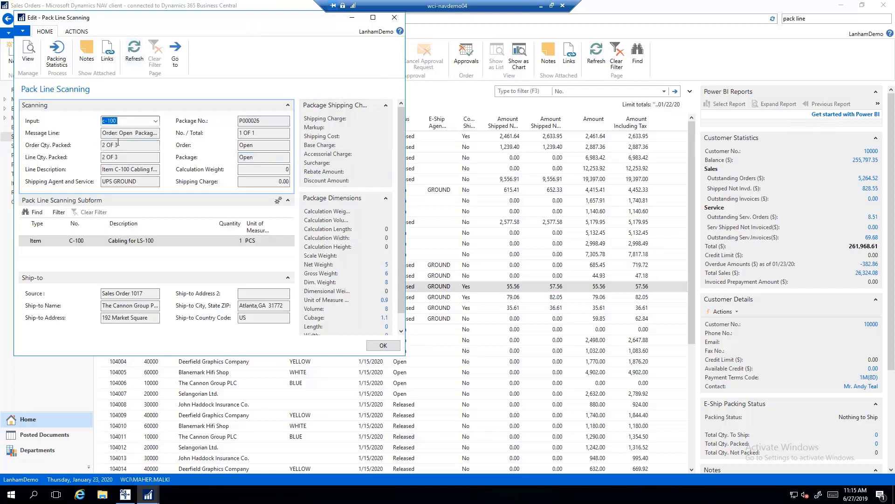
type("c-100")
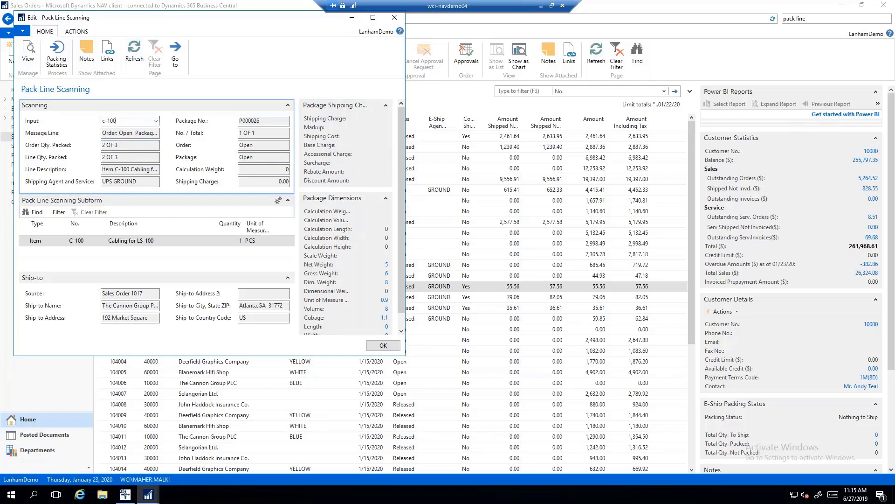
key("Return")
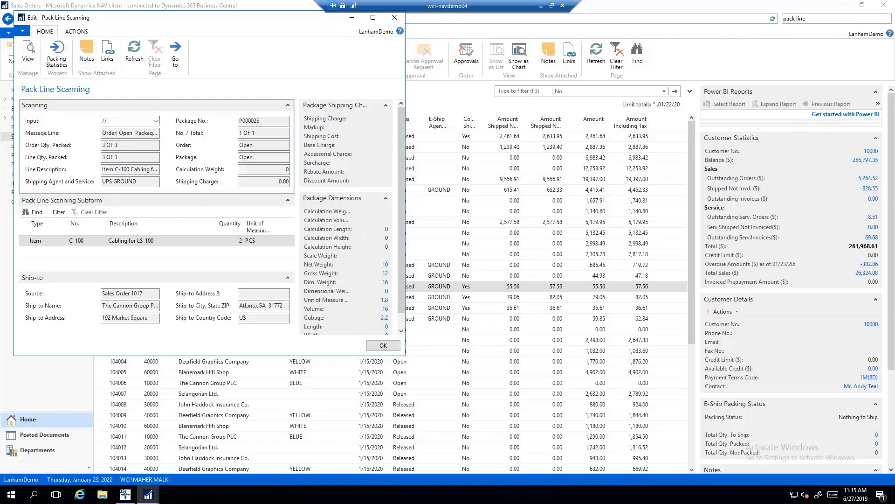
Open the card for package P000026, which holds the Cabling for LS-100 line.
key("Return")
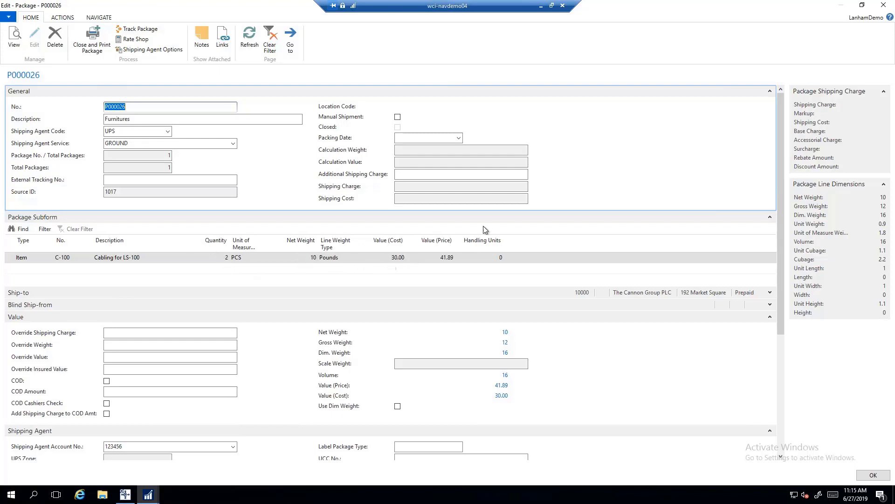
Expand the Ship-to details and review UPS shipping account 123456 without assigning it.
left_click(557, 293)
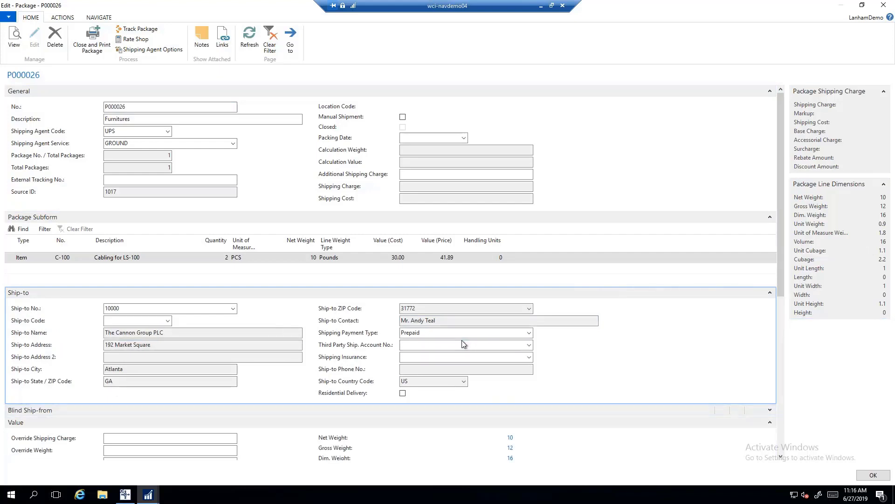
left_click(495, 345)
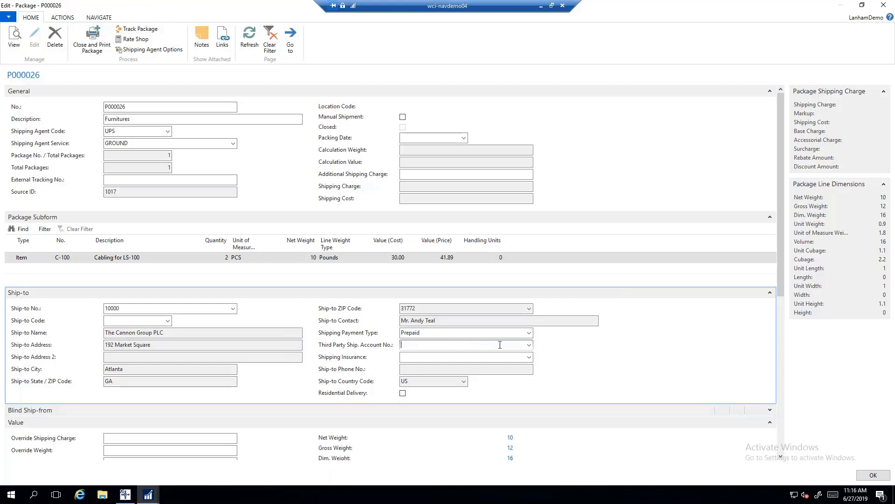
left_click(530, 346)
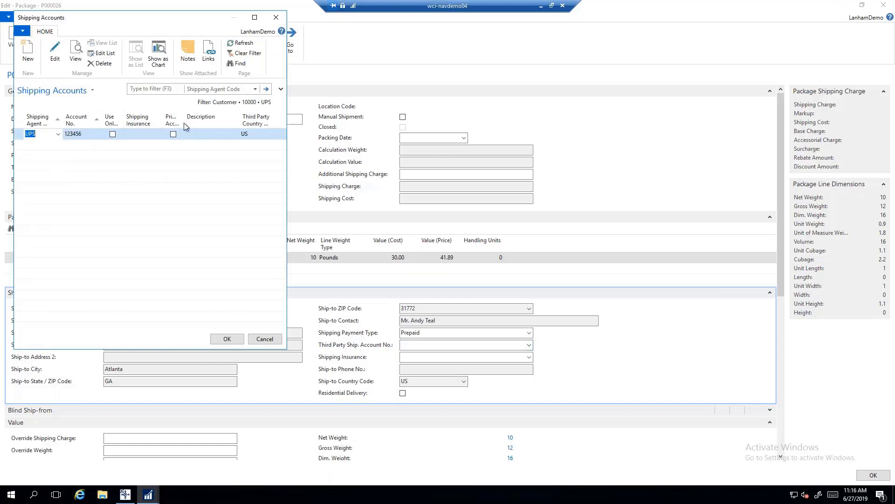
left_click(268, 342)
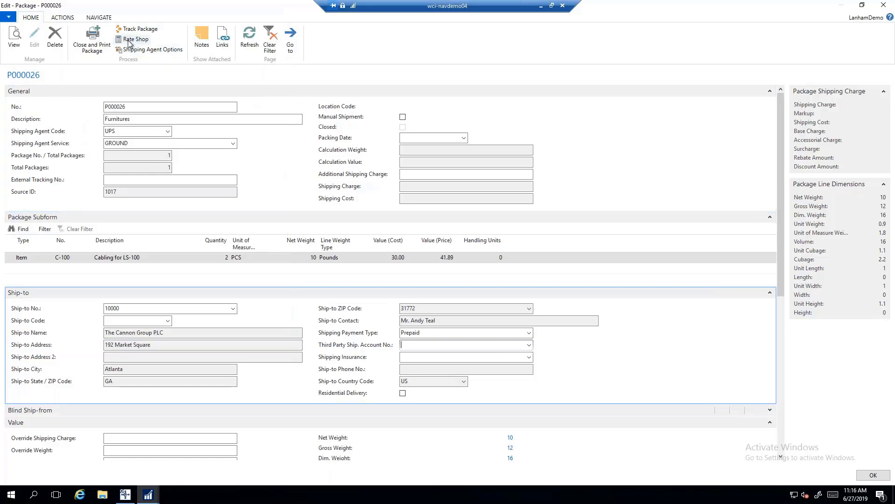
Compare UPS and USPS rates in the Rate Shop Chart, then close package P000026's card.
left_click(130, 40)
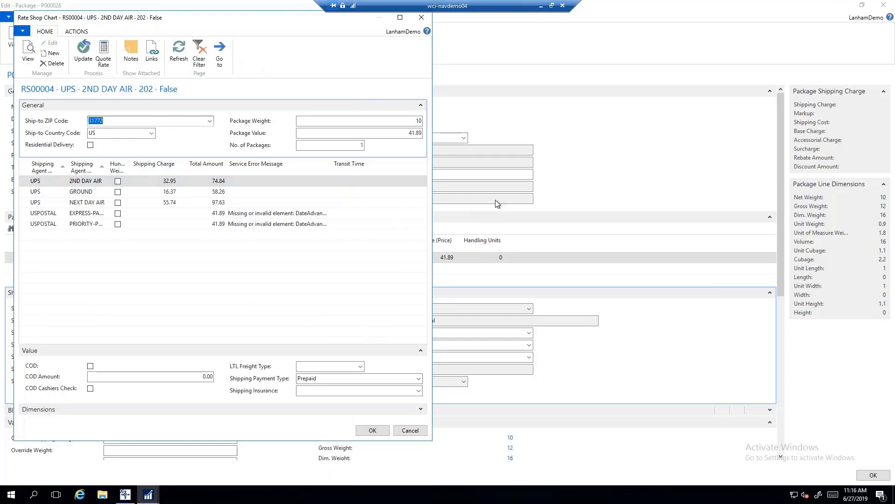
left_click(410, 430)
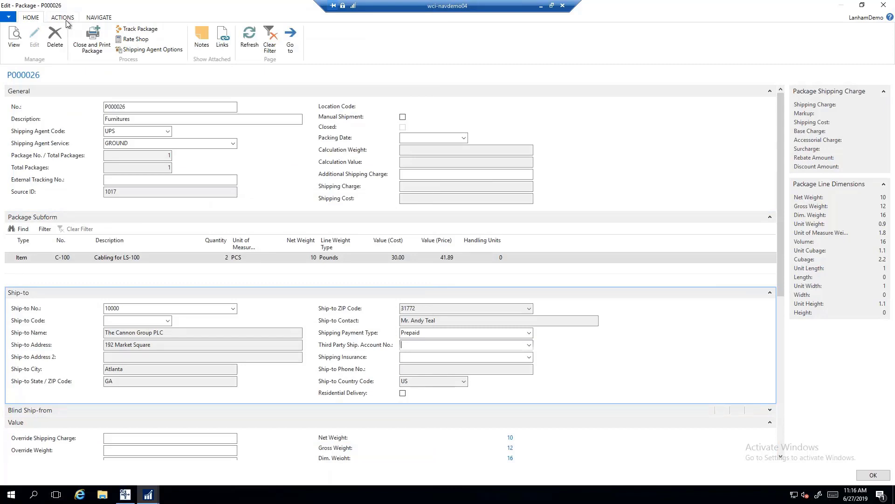
left_click(63, 17)
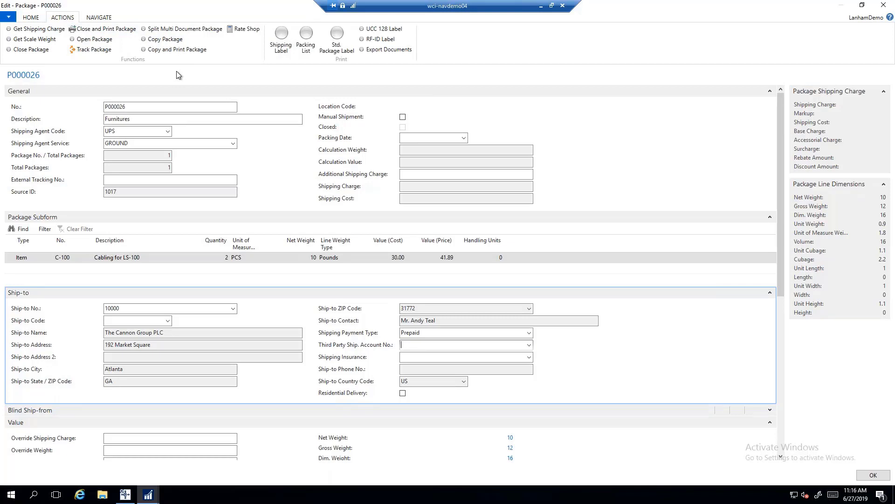
left_click(884, 5)
left_click(141, 119)
Close package P000026 with the //cp command, giving a 17.56 shipping charge, and check packed quantities.
key("Return")
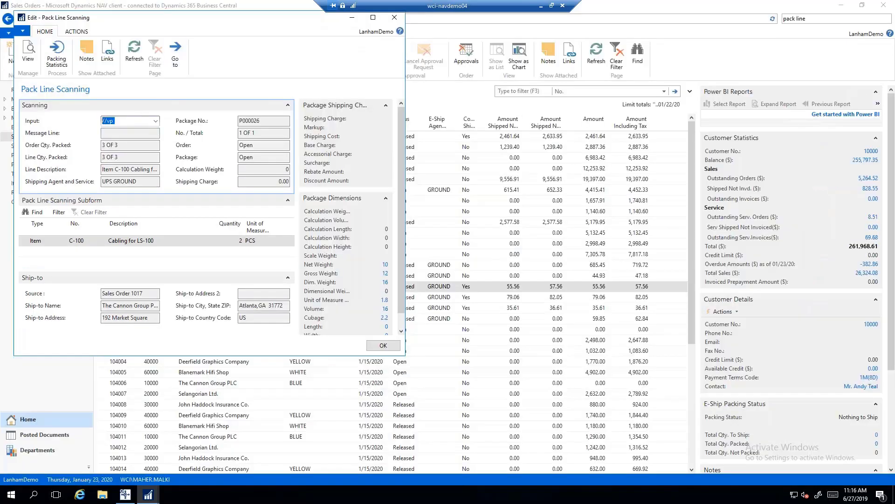
type("//cp")
key("Return")
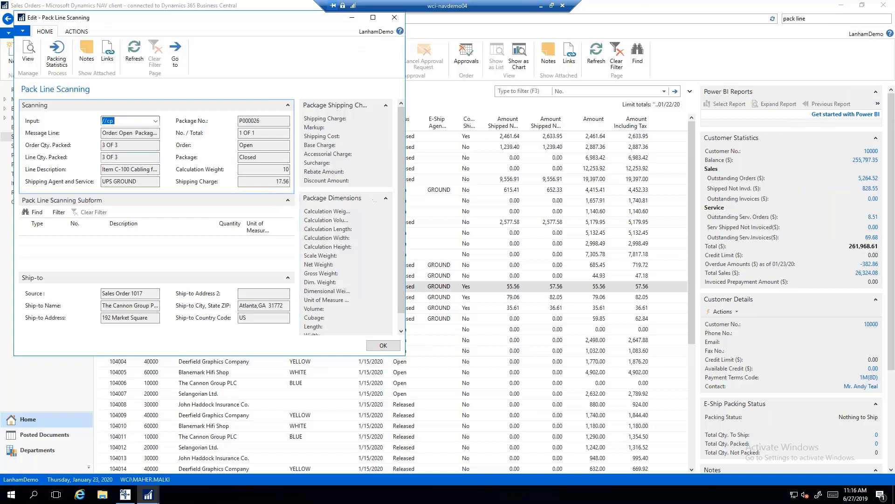
key("Tab")
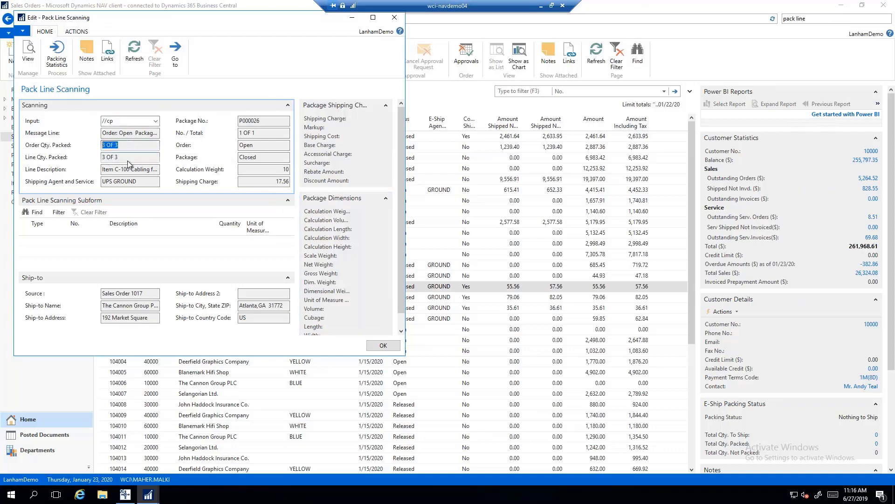
left_click(135, 157)
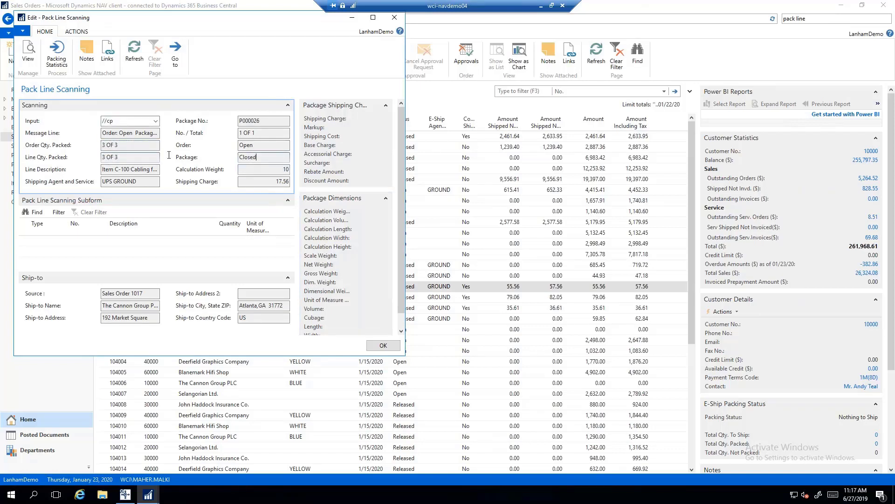
key("Tab")
Finish packing order 1017 with the //co close-order command.
left_click(123, 121)
type("//")
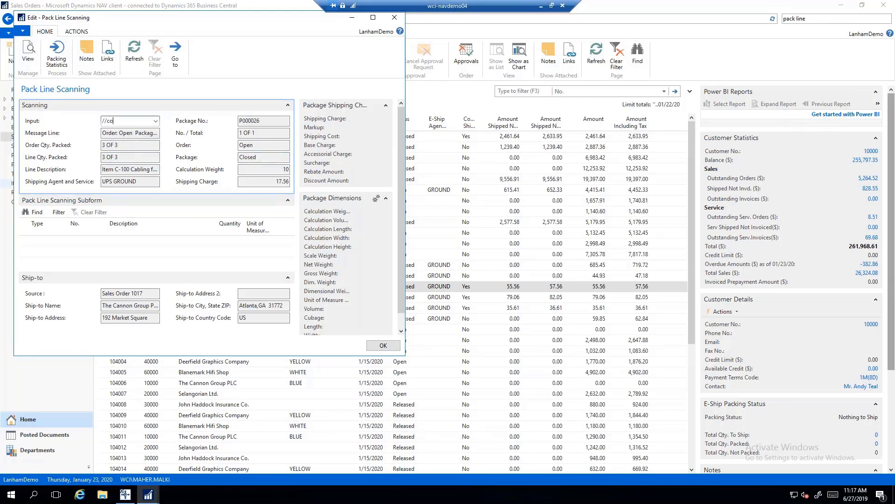
type("co")
key("Return")
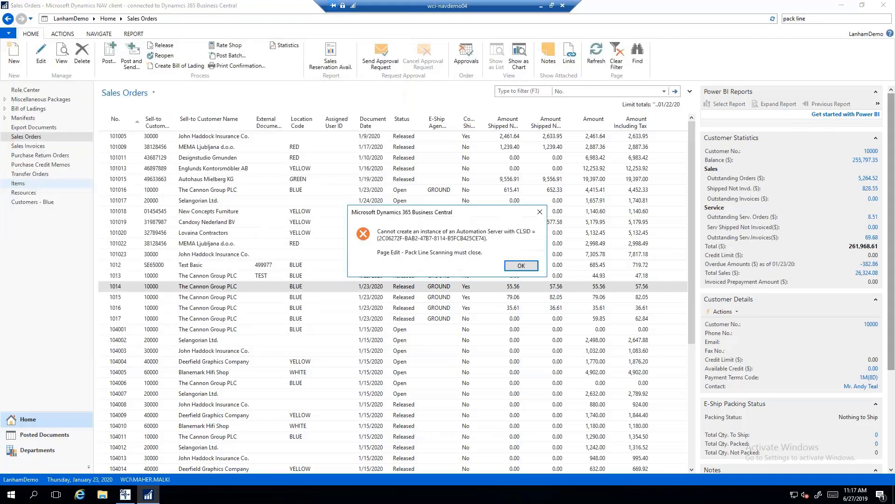
Dismiss the Automation Server error and open the Posted Sales Shipments list.
key("Return")
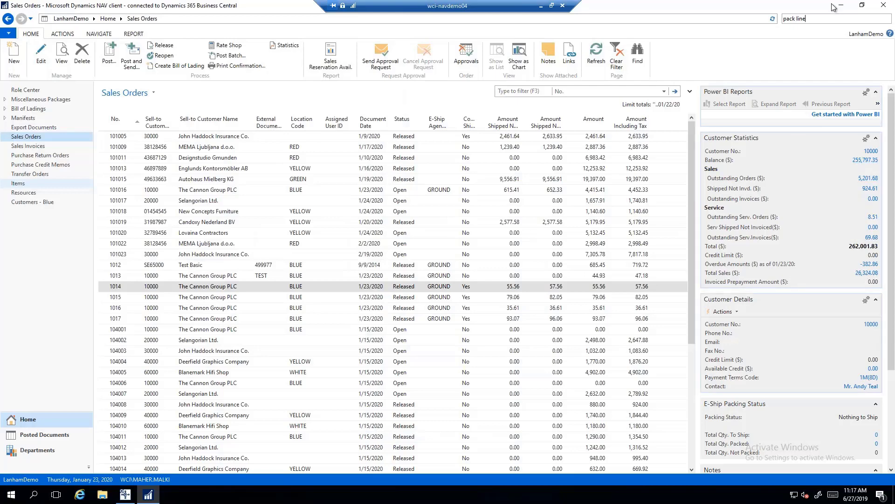
key("ctrl+a")
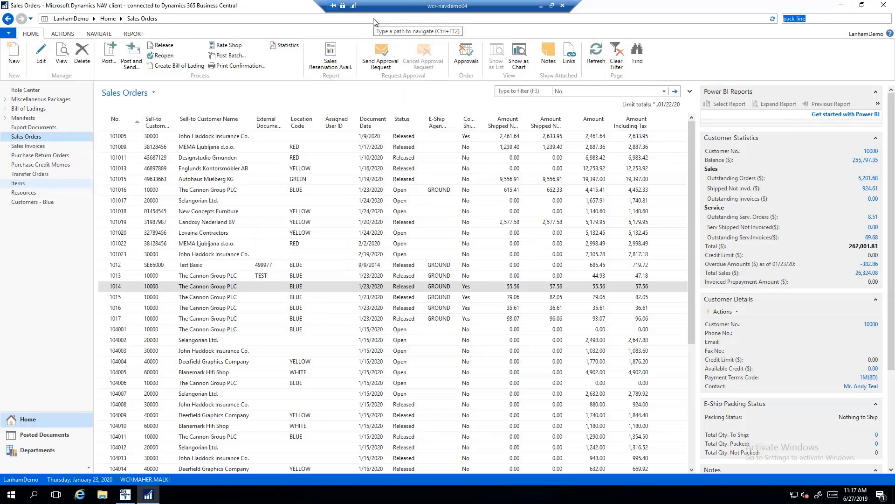
type("posted sales hip")
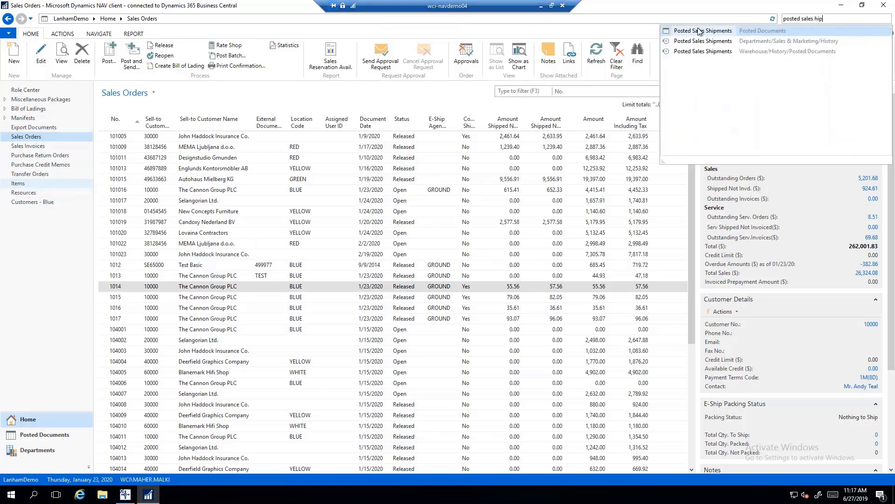
left_click(699, 31)
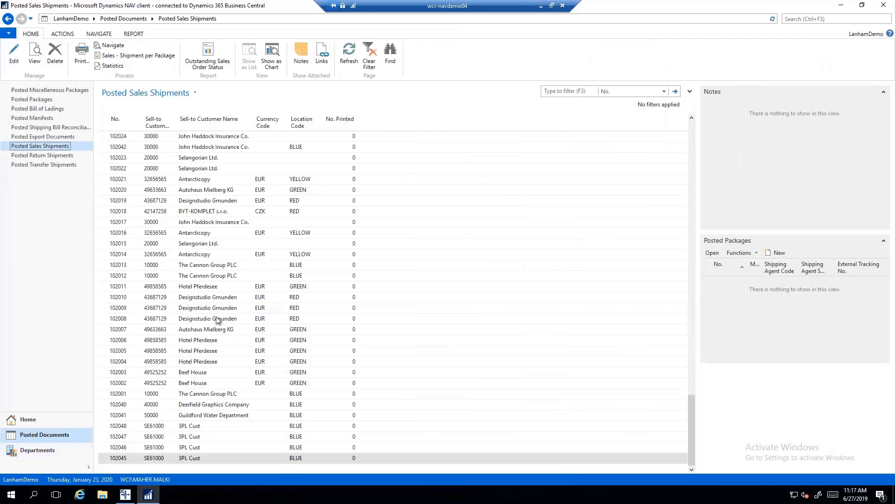
Review posted shipment 102013 for The Cannon Group PLC, then return to the home page.
left_click(213, 279)
left_click(213, 268)
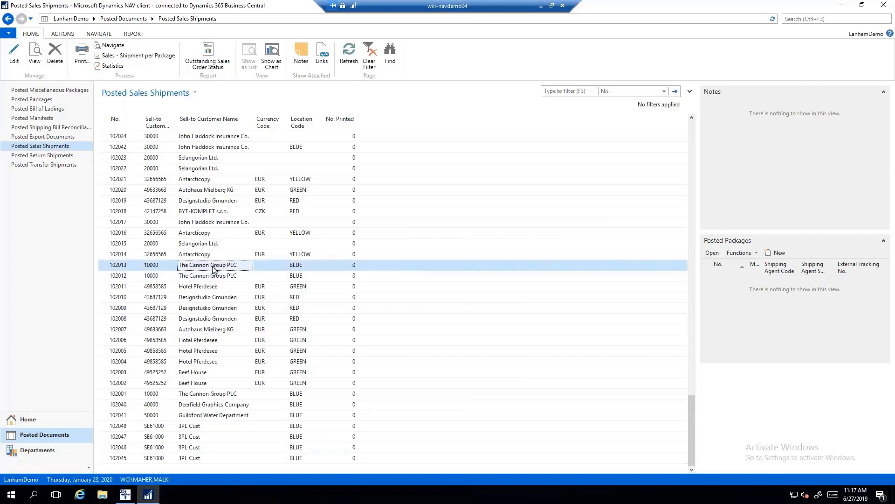
double_click(213, 268)
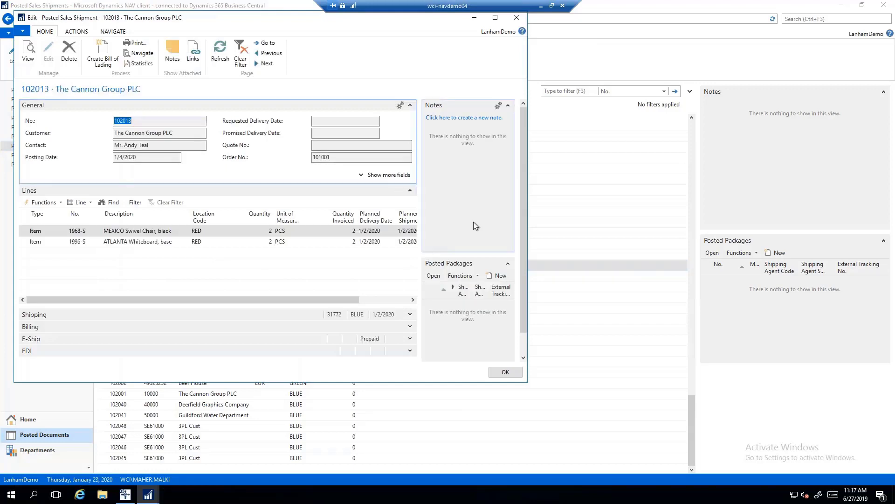
key("Escape")
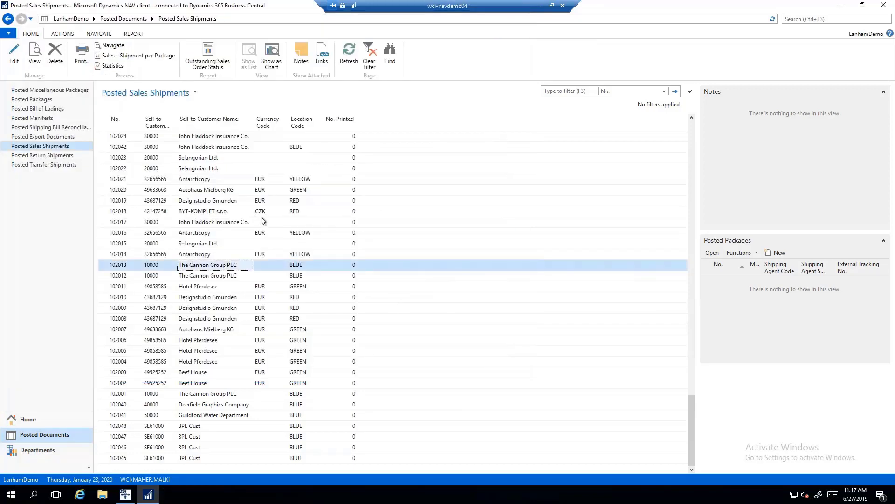
key("ctrl+F3")
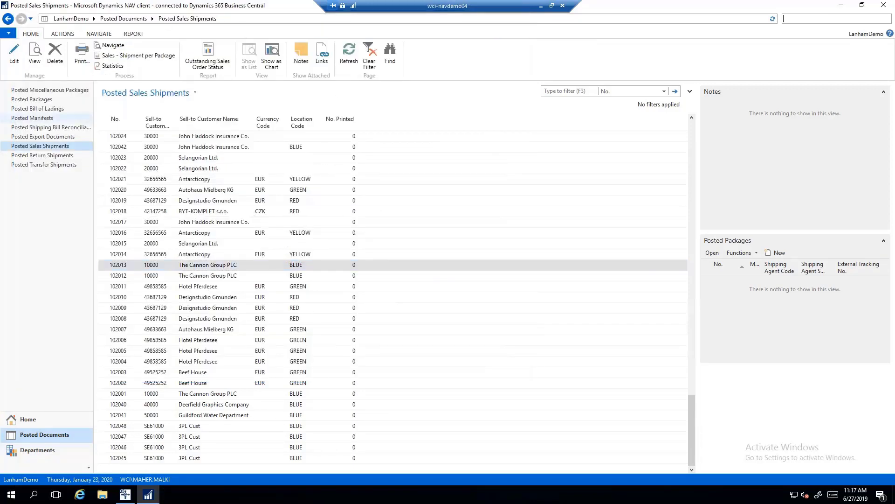
left_click(51, 419)
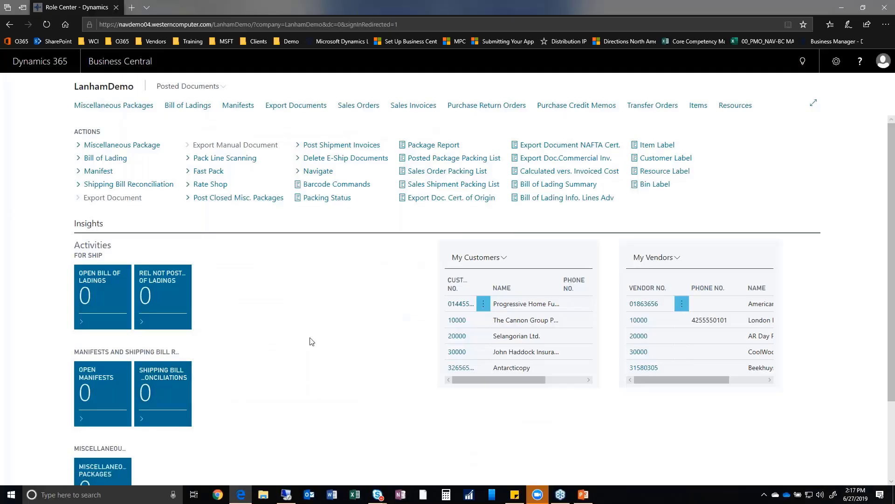
Search 'sales orders' and open the Sales Orders list.
left_click(803, 65)
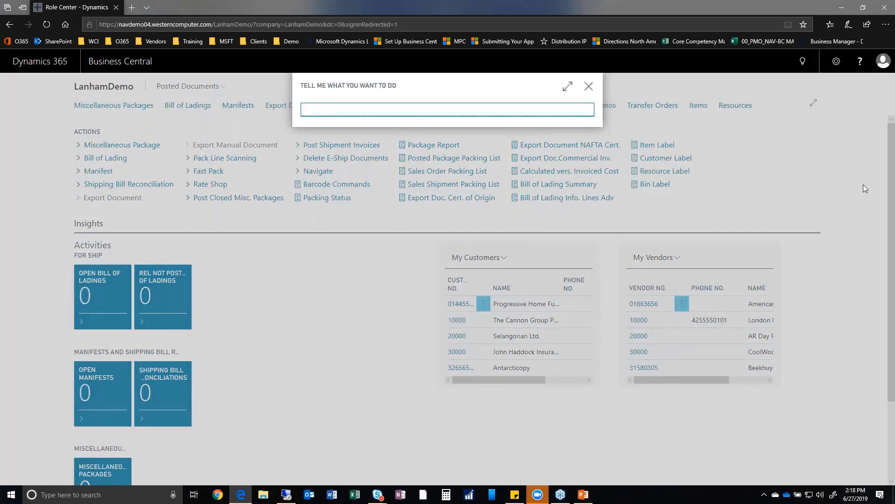
type("sales orders")
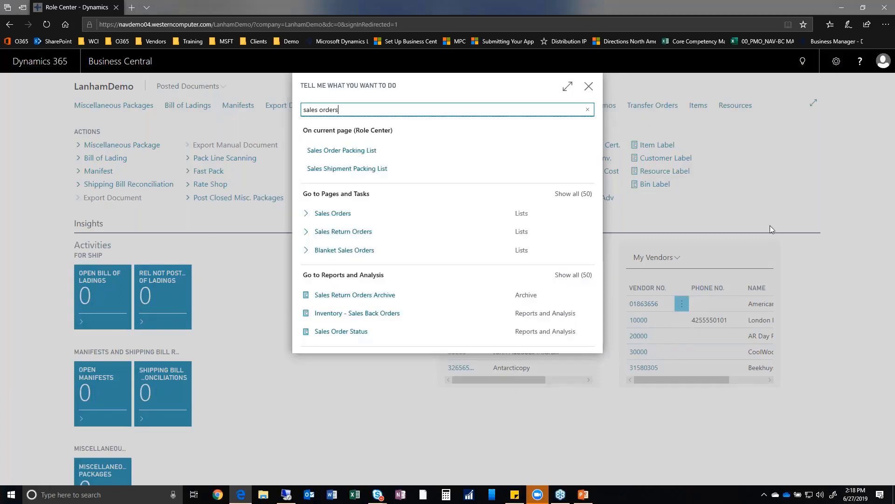
left_click(339, 213)
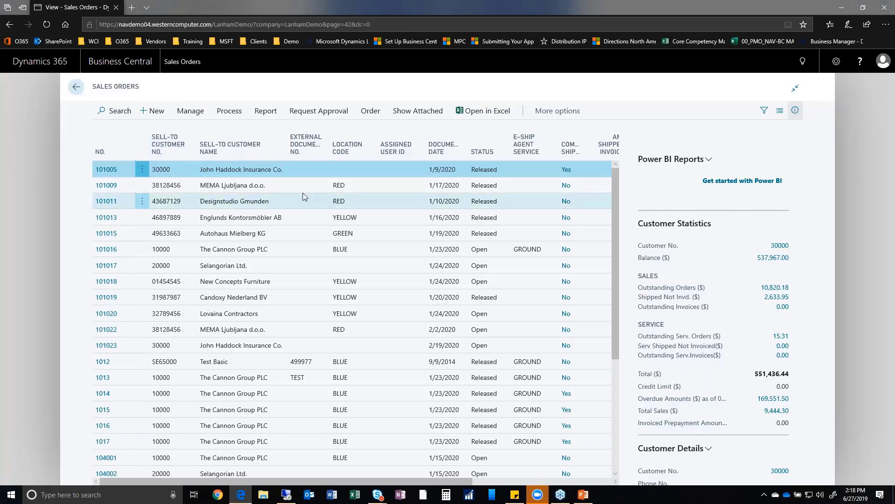
Create new sales order 1018 for customer The Cannon Group PLC.
left_click(157, 111)
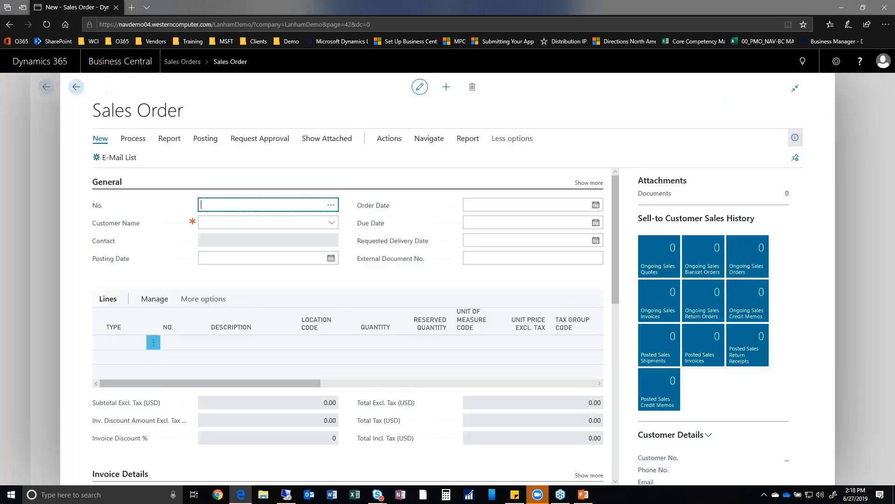
key("Tab")
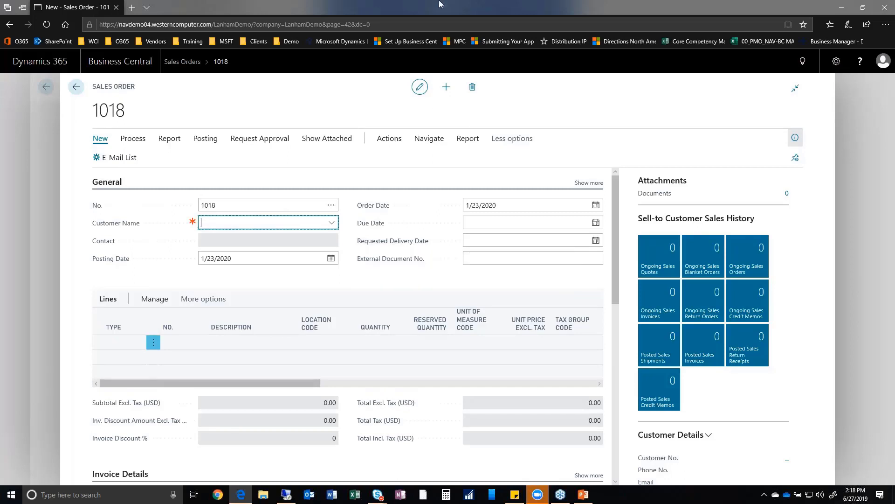
type("the can")
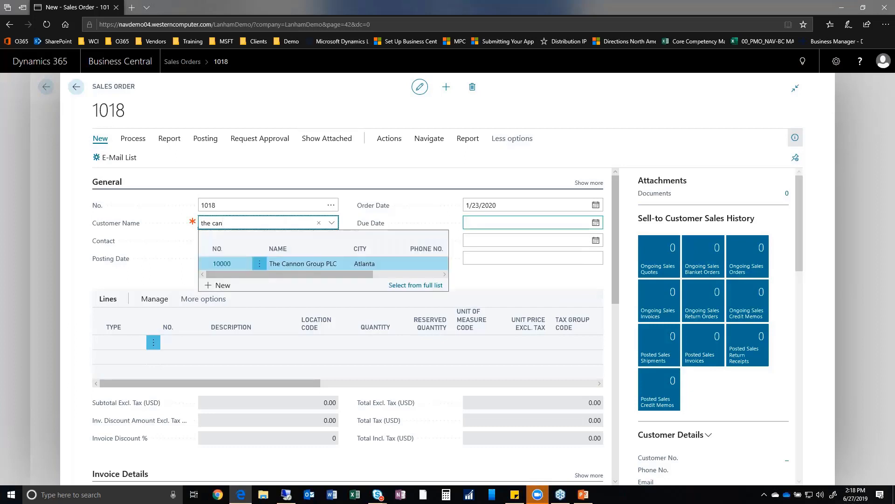
left_click(317, 265)
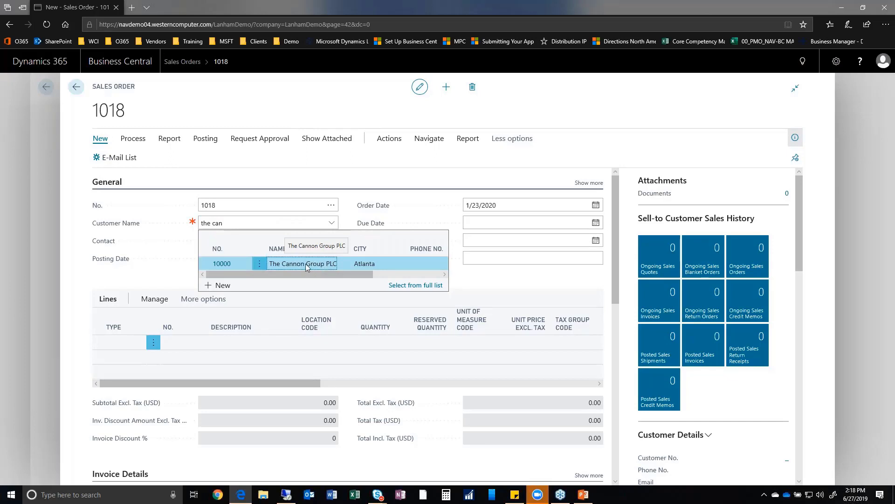
key("Return")
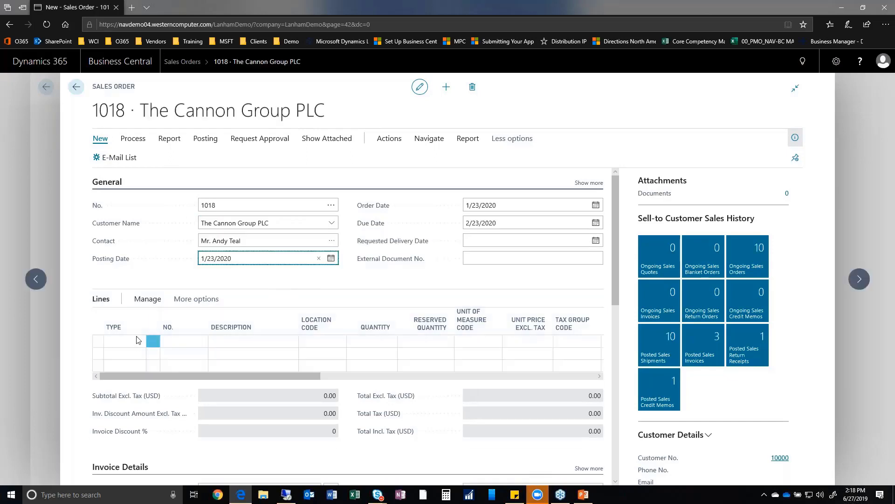
Add an Item line for C-100 Cabling for LS-100 with quantity 1.
left_click(133, 343)
left_click(131, 345)
key("i")
key("Tab")
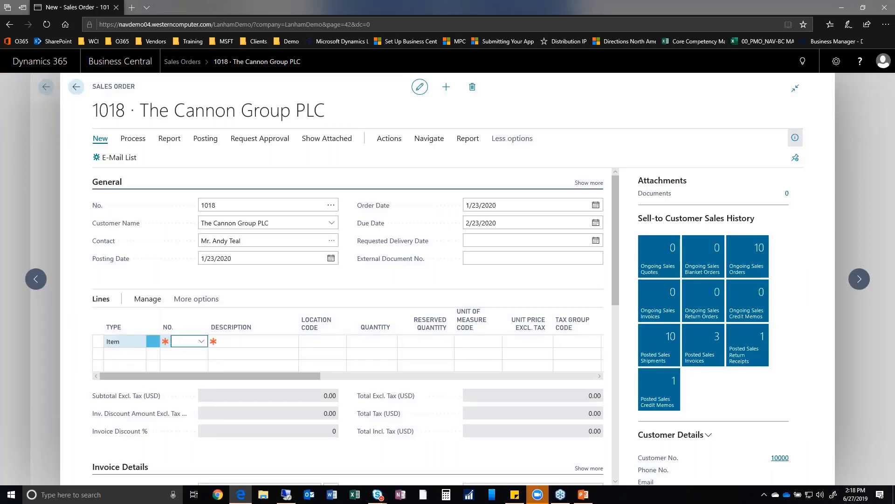
type("c-100")
key("Tab")
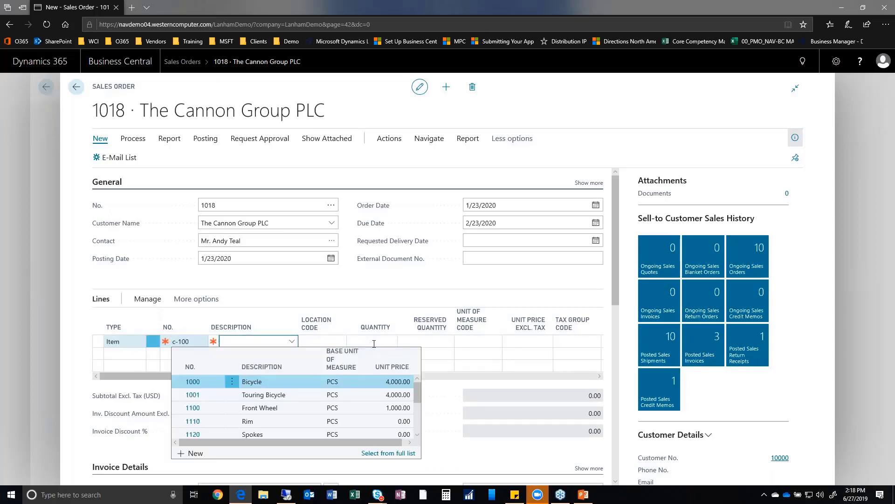
left_click(360, 339)
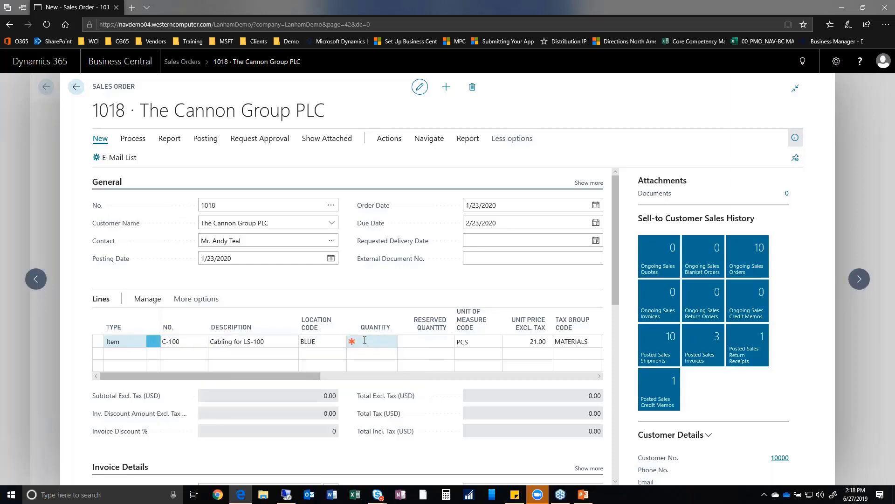
type("1")
key("Tab")
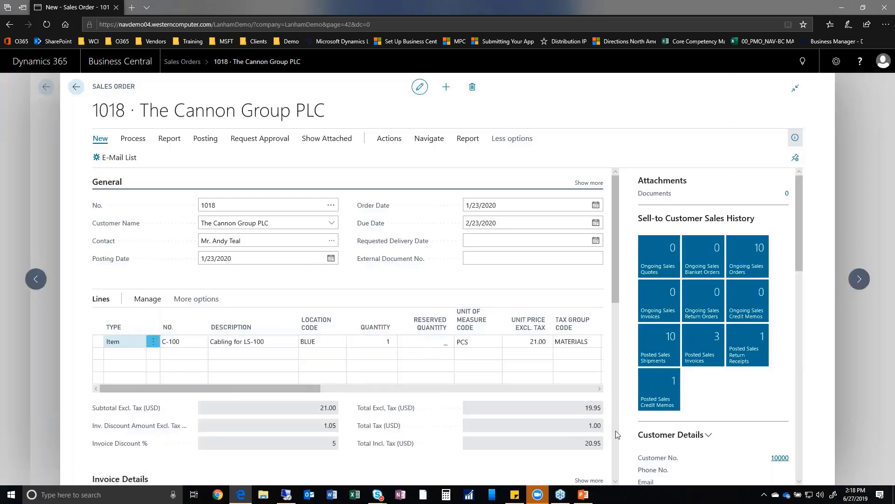
Review the order's E-Ship and EDI details, showing UPS GROUND shipping.
left_click(617, 471)
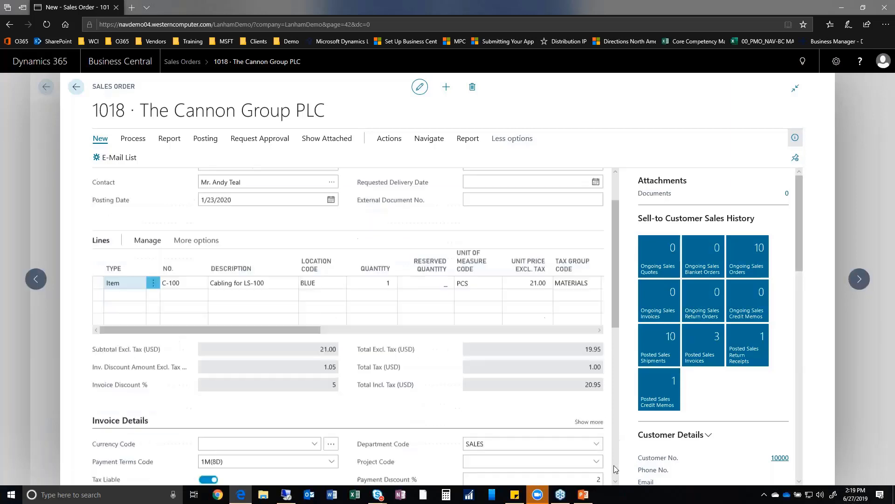
scroll(370, 398, "down", 3)
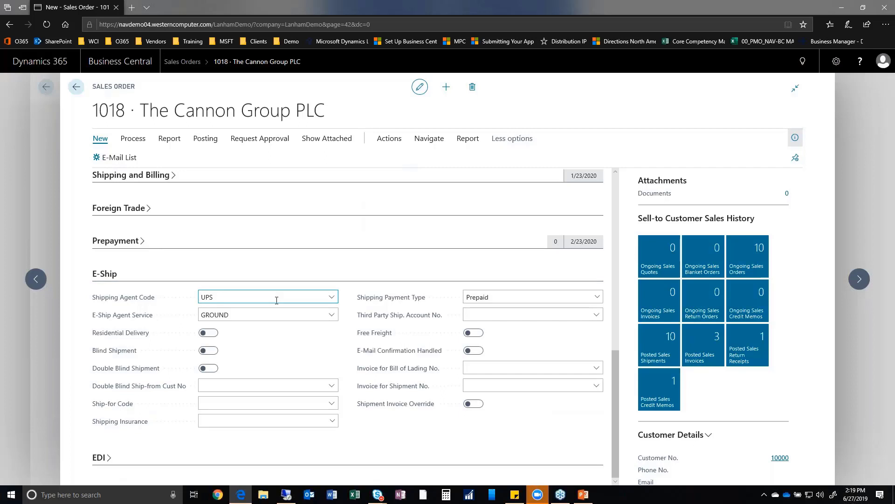
left_click(98, 457)
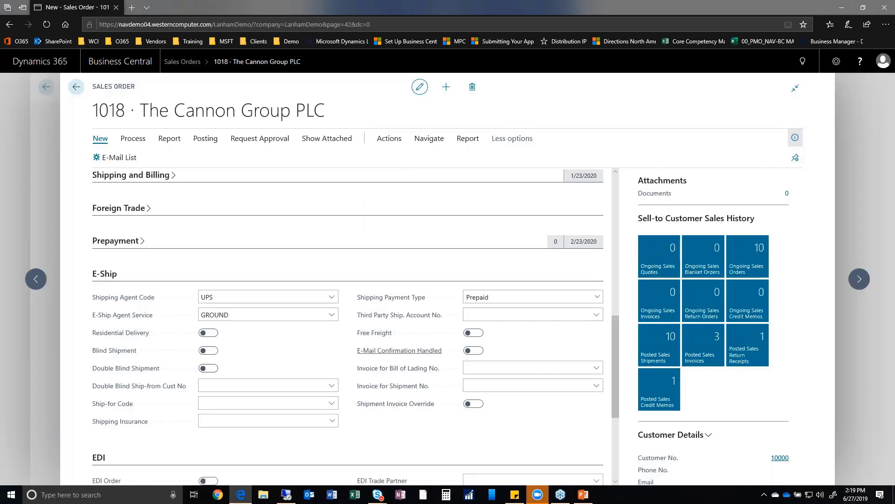
scroll(426, 332, "down", 3)
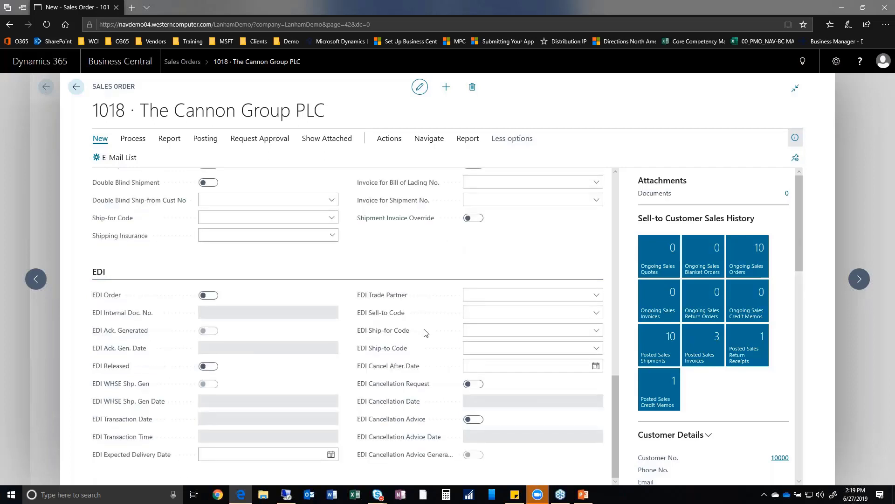
scroll(425, 332, "up", 3)
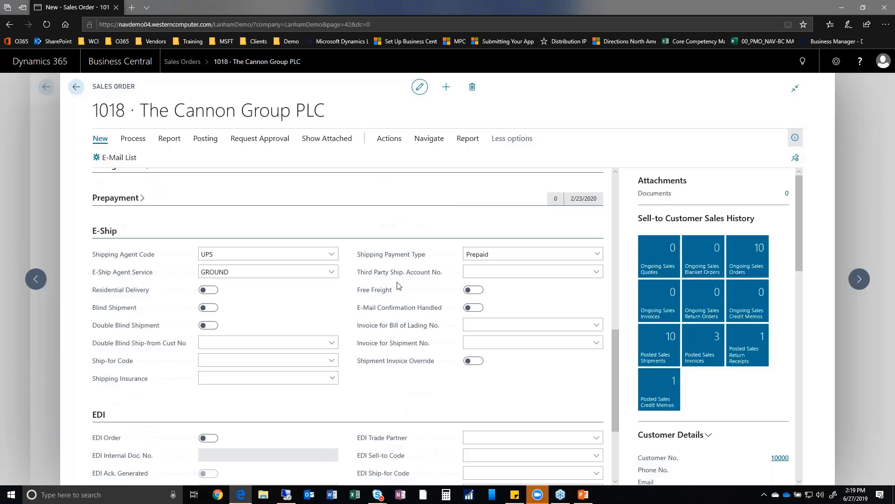
left_click(403, 144)
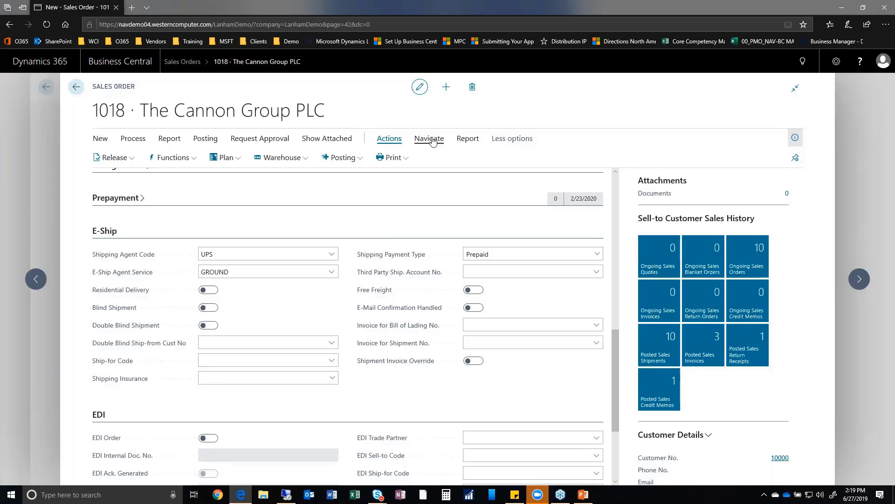
left_click(433, 141)
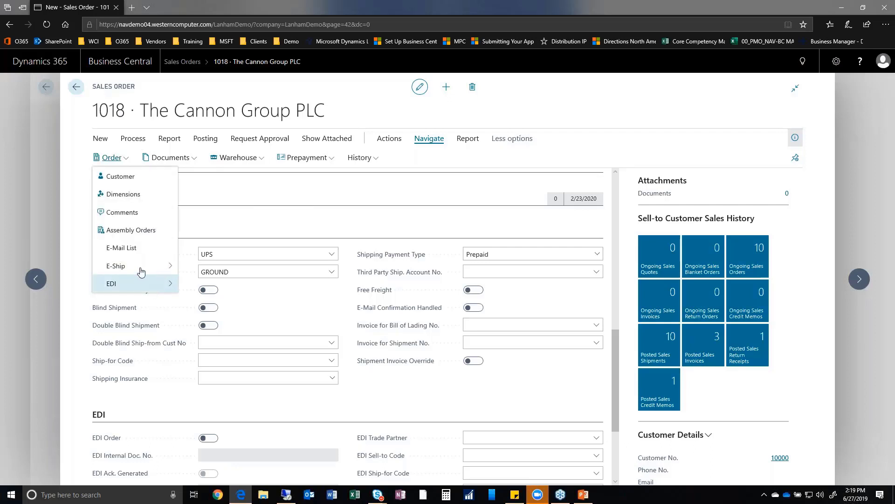
left_click(142, 272)
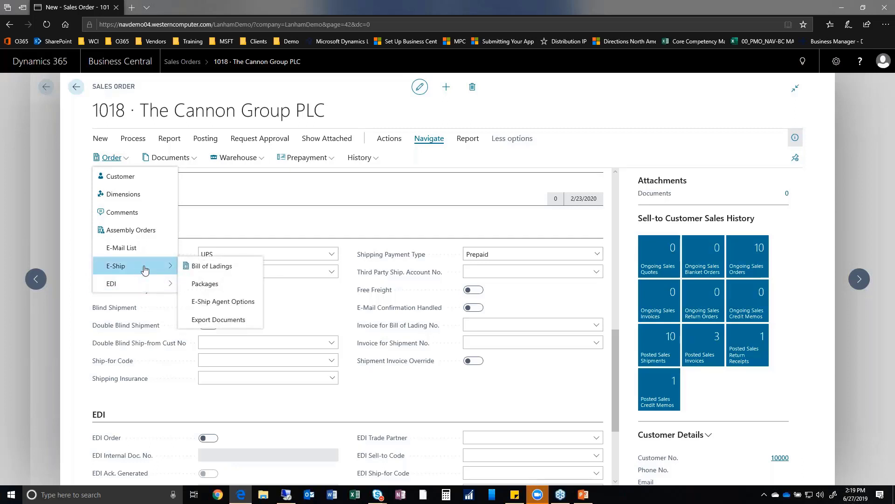
left_click(721, 110)
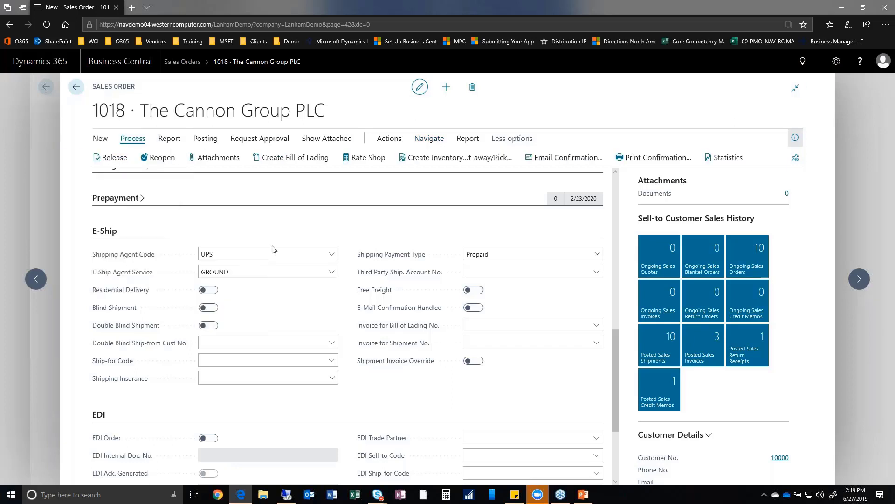
scroll(398, 360, "up", 15)
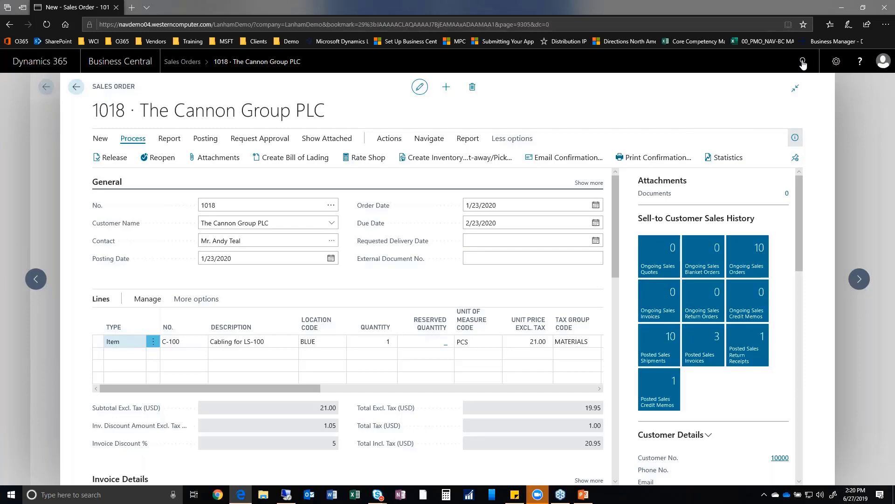
Close sales order 1018 and open Pack Line Scanning by searching 'pack li'.
key("Escape")
key("Escape")
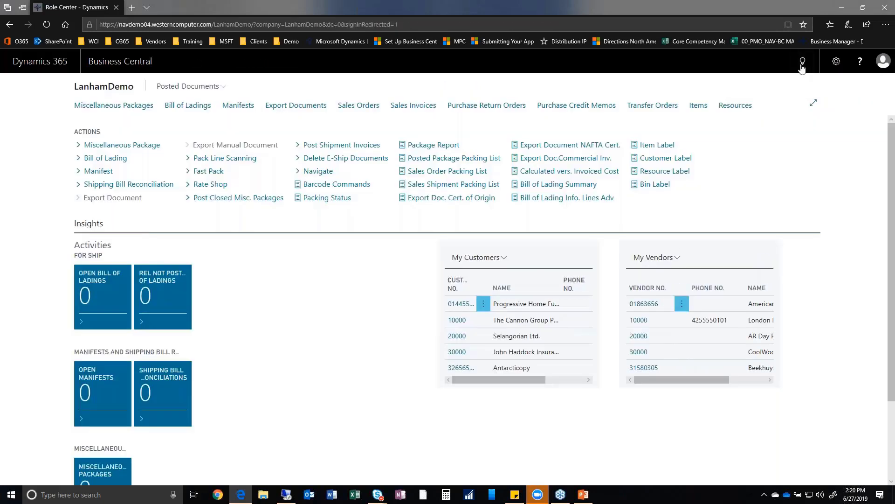
left_click(802, 64)
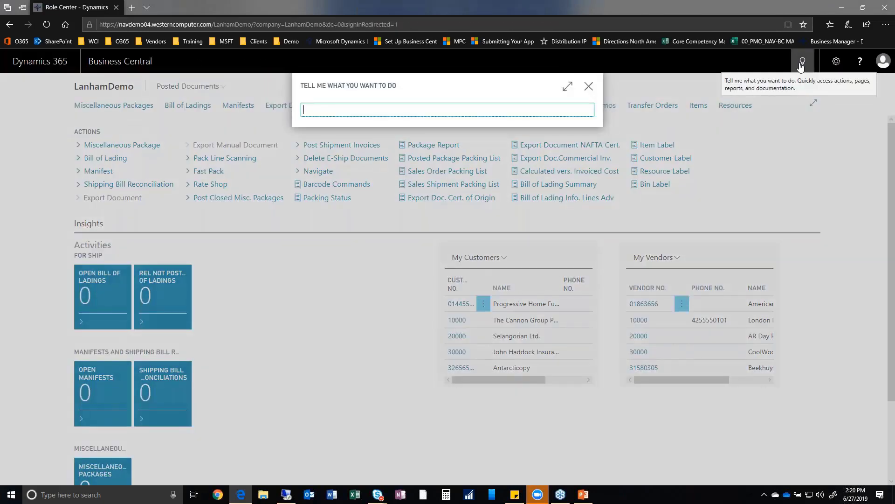
type("pack line")
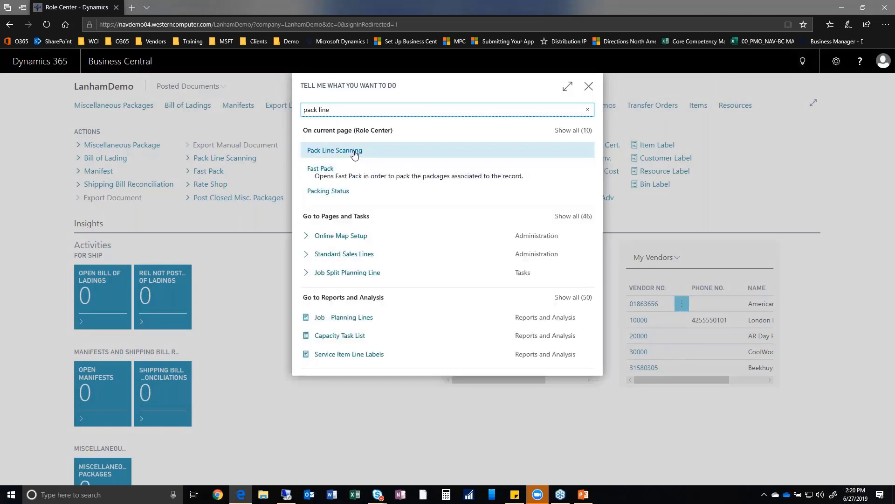
left_click(354, 154)
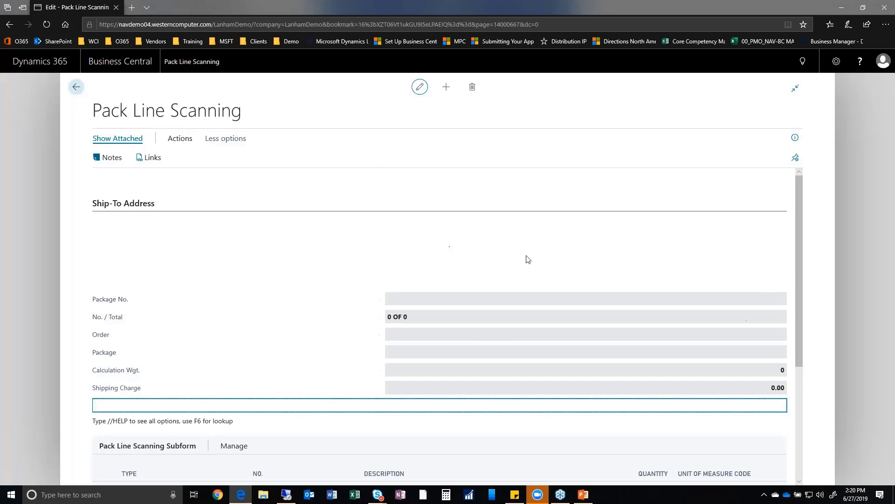
Load sales order 1018 into Pack Line Scanning.
scroll(164, 396, "down", 2)
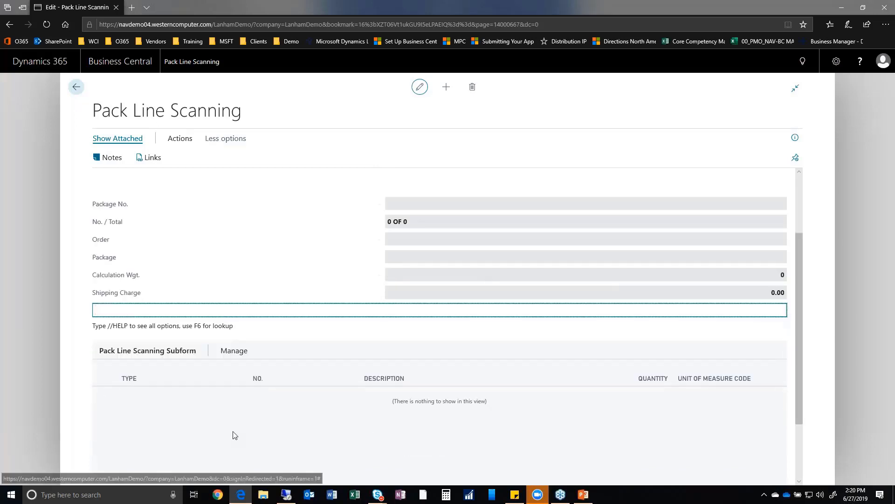
scroll(356, 349, "down", 2)
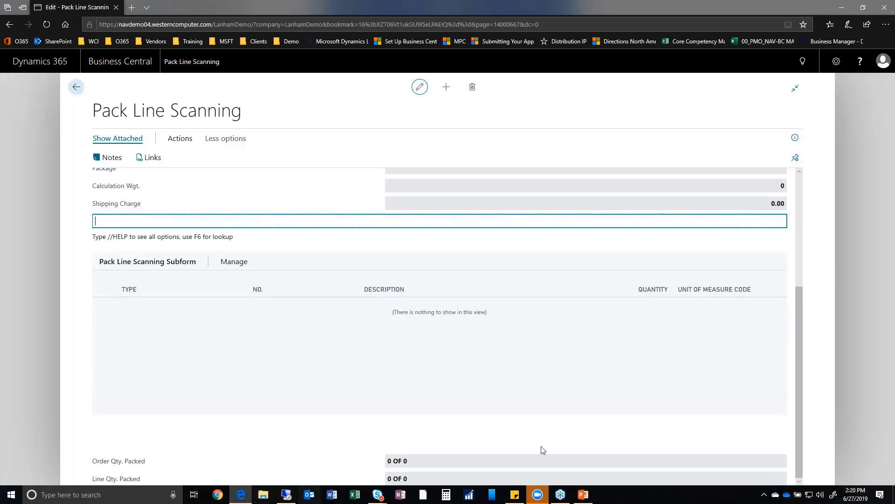
scroll(453, 390, "up", 3)
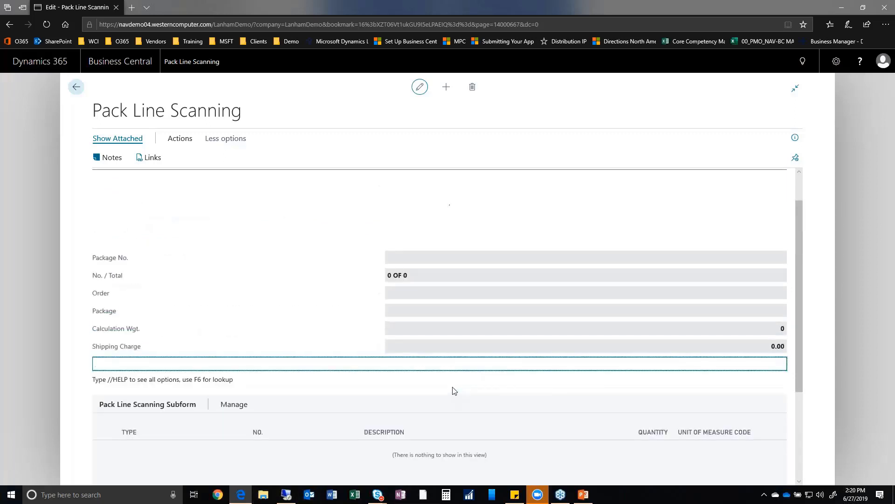
key("Return")
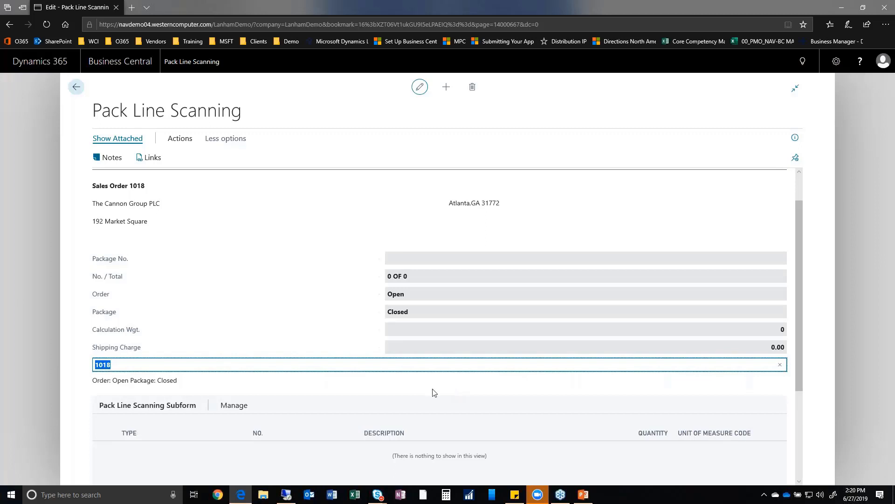
scroll(433, 391, "down", 3)
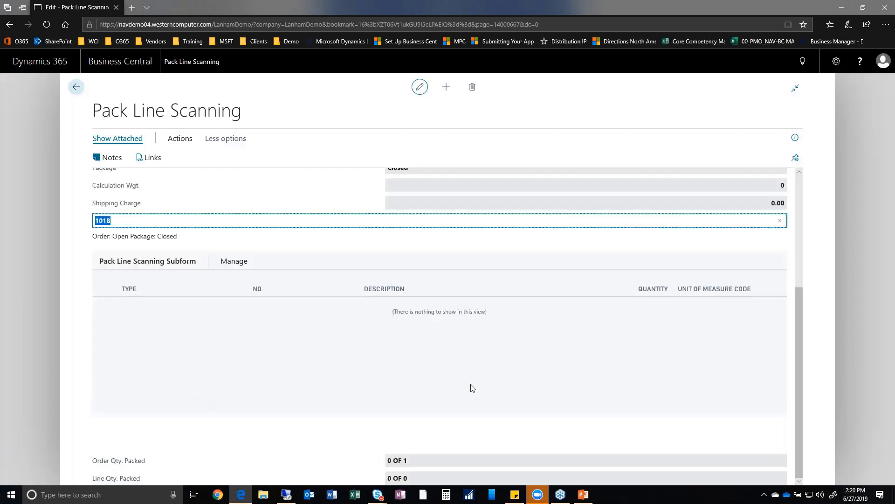
left_click(432, 461)
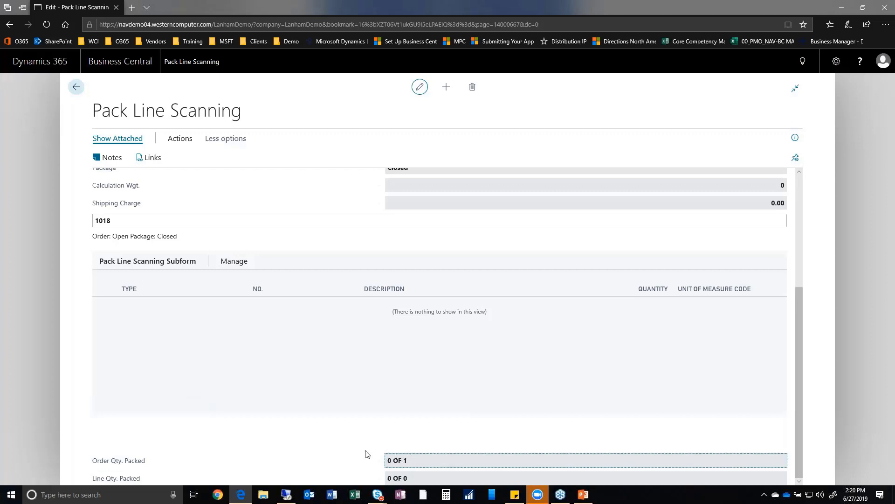
scroll(345, 444, "up", 4)
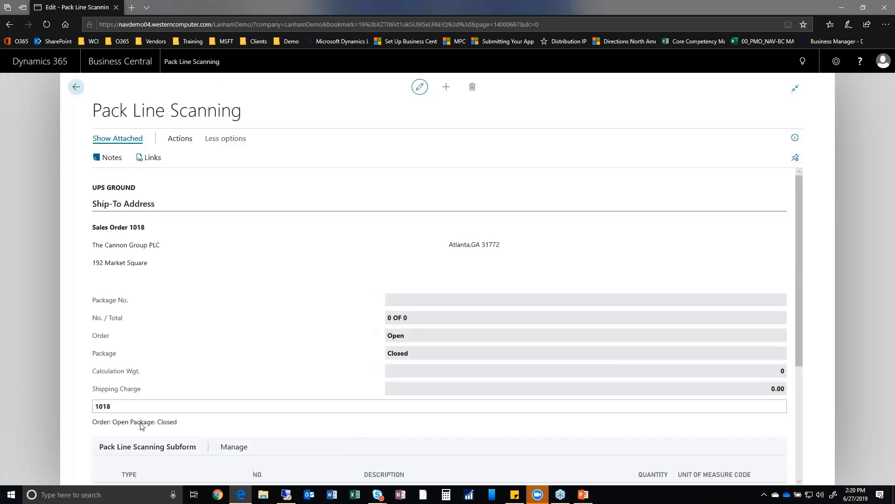
Scan item C-100 into package P000027, leaving the order 1 of 1 packed.
left_click(142, 406)
type("c-100")
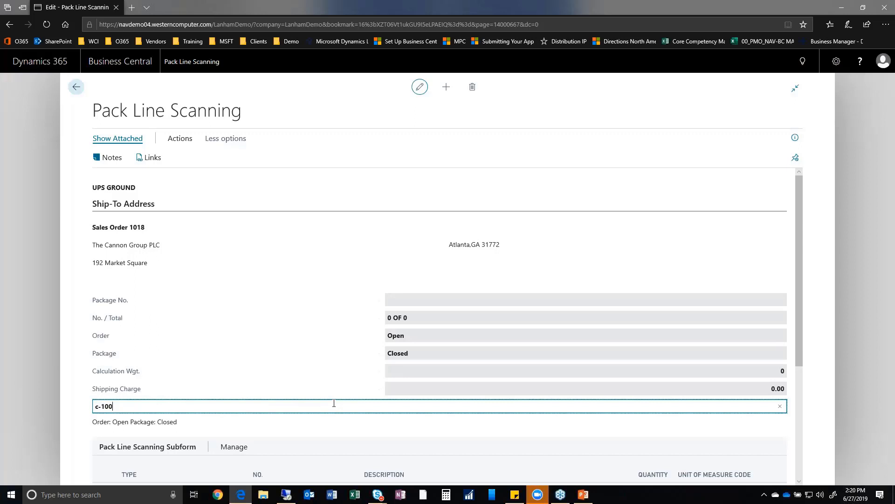
key("Return")
scroll(250, 340, "down", 4)
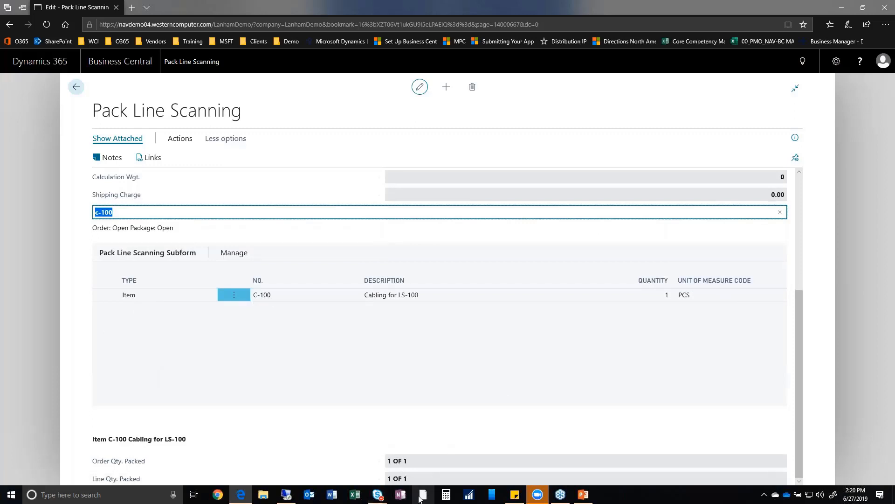
View package P000027's details with the //vp command, then close them.
type("//")
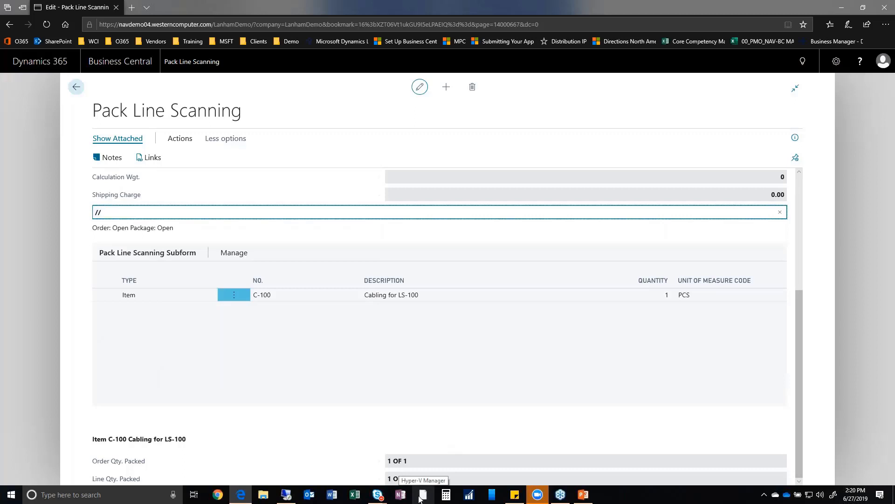
type("vp")
key("Return")
type("c-100")
key("Return")
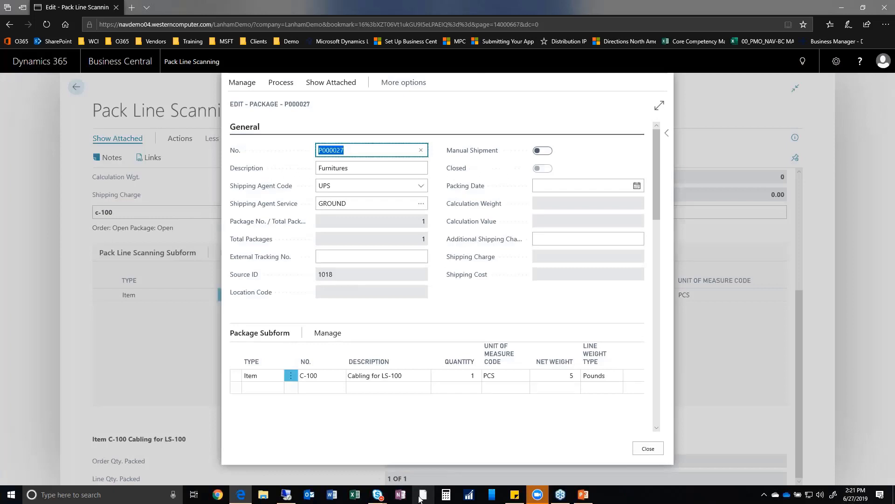
scroll(492, 233, "down", 5)
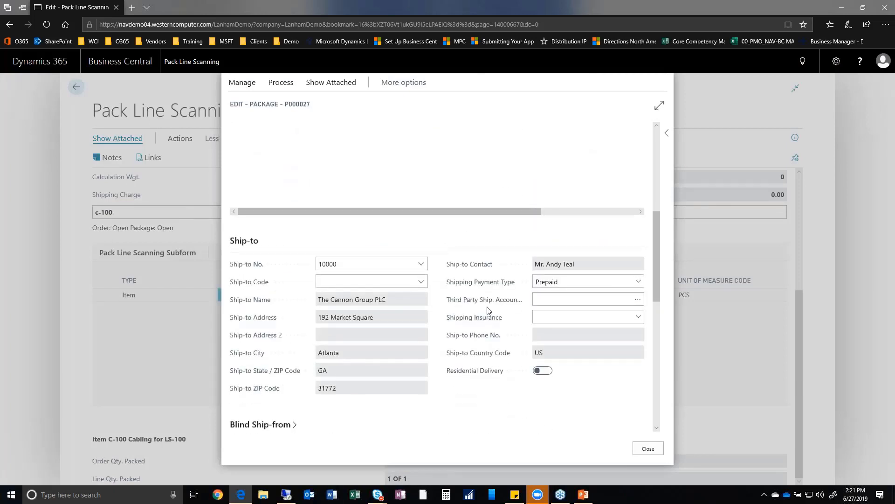
scroll(490, 298, "down", 5)
left_click(369, 336)
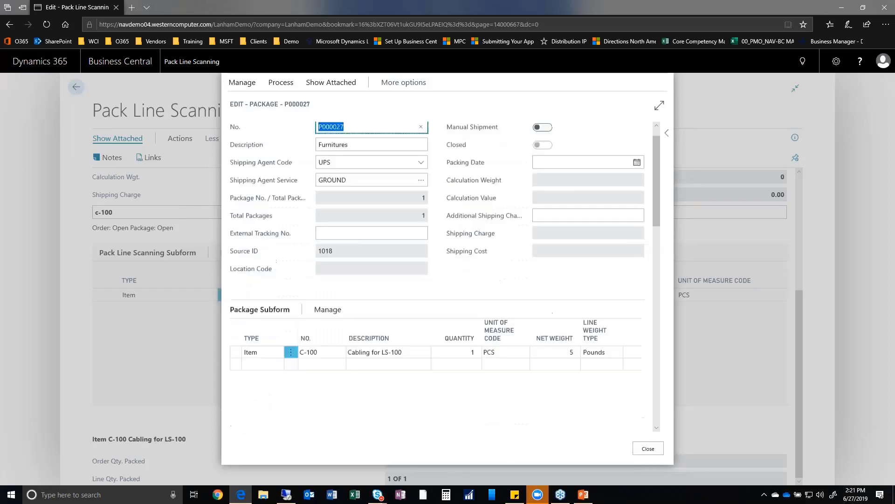
key("Escape")
Close package P000027 with a 15.66 shipping charge and finish packing order 1018.
type("//vp")
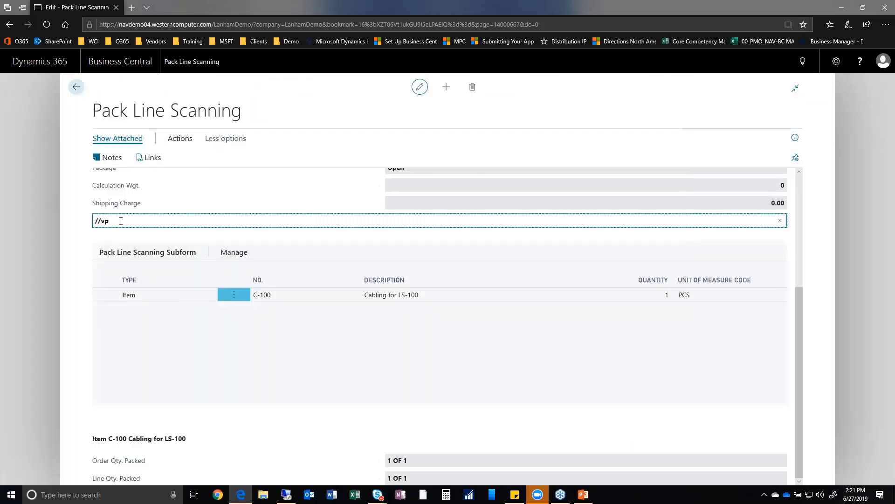
key("Return")
type("//cp")
key("Return")
type("//")
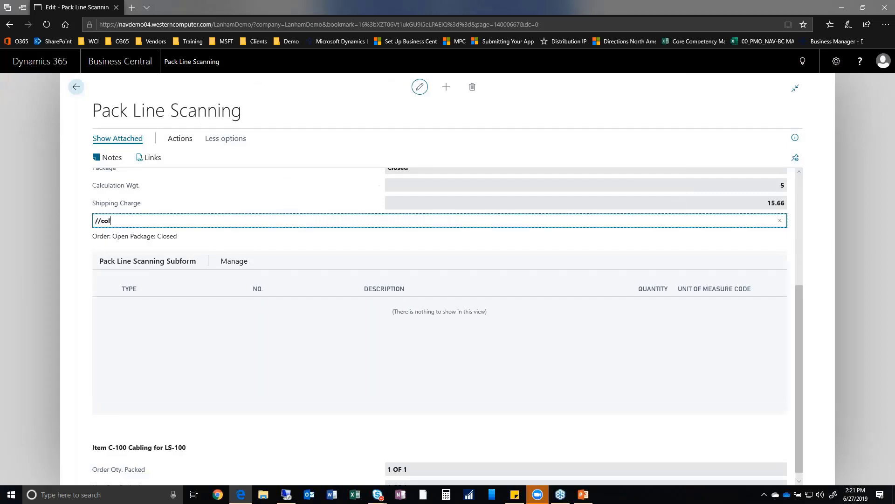
type("co")
key("Return")
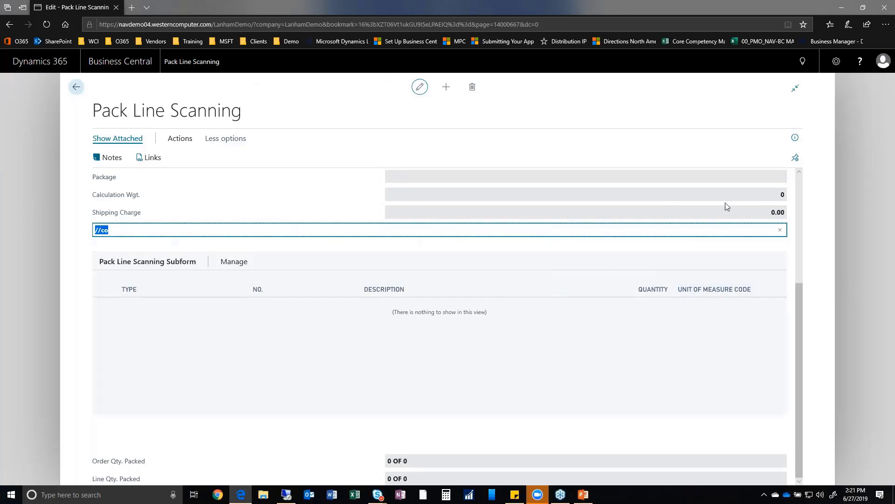
key("Escape")
left_click(801, 61)
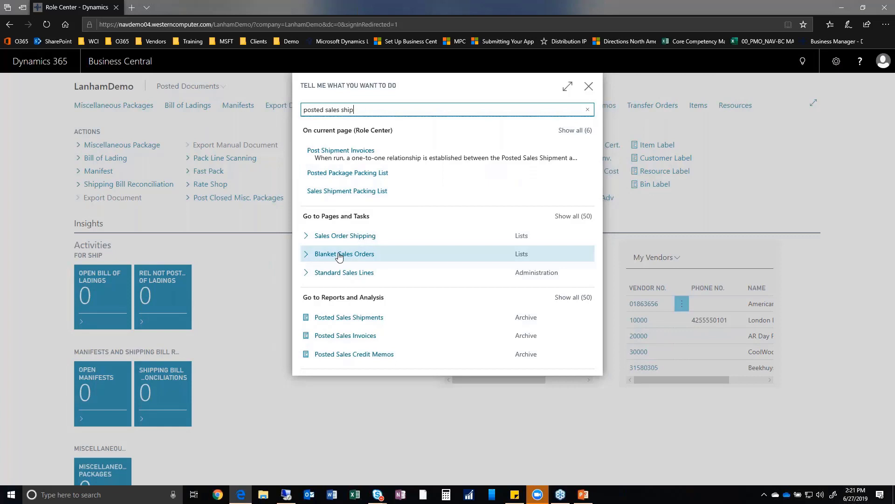
Replace the Tell Me search with 'postes' and open the Posted Sales Shipments list.
key("ctrl+a")
type("postes")
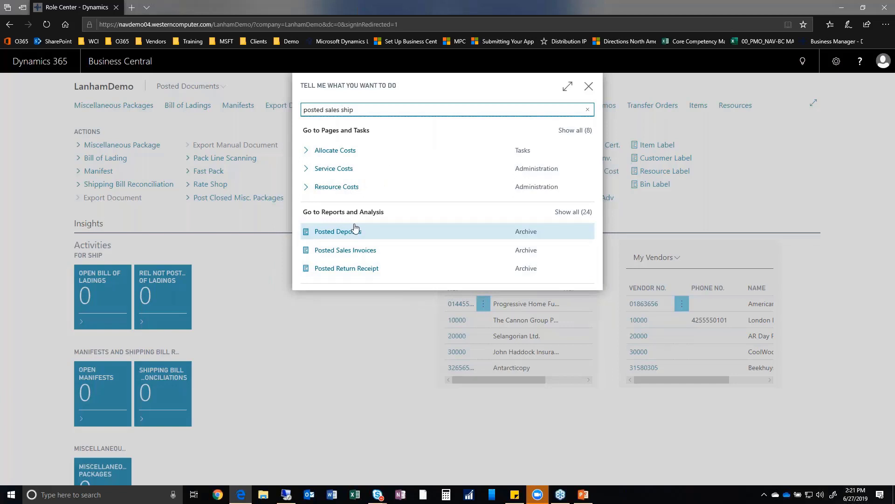
left_click(368, 313)
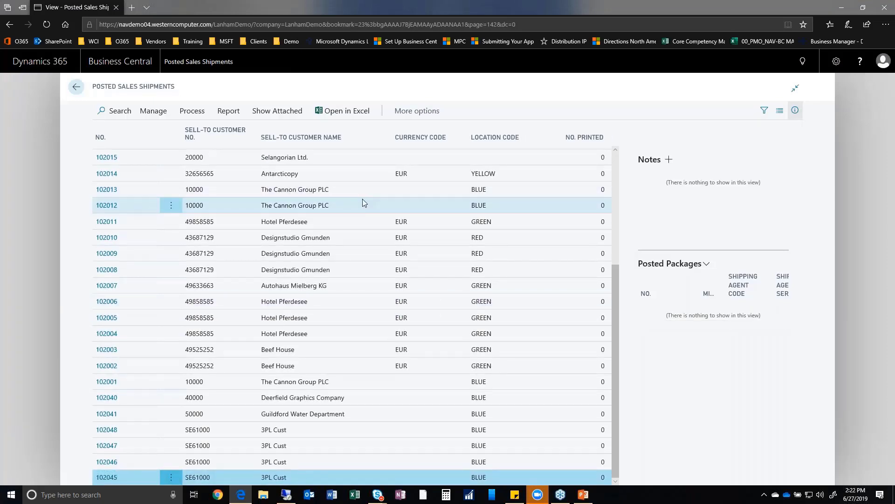
Filter the posted shipments to Sell-to Customer Name The Cannon Group PLC.
left_click(363, 199)
scroll(385, 245, "up", 3)
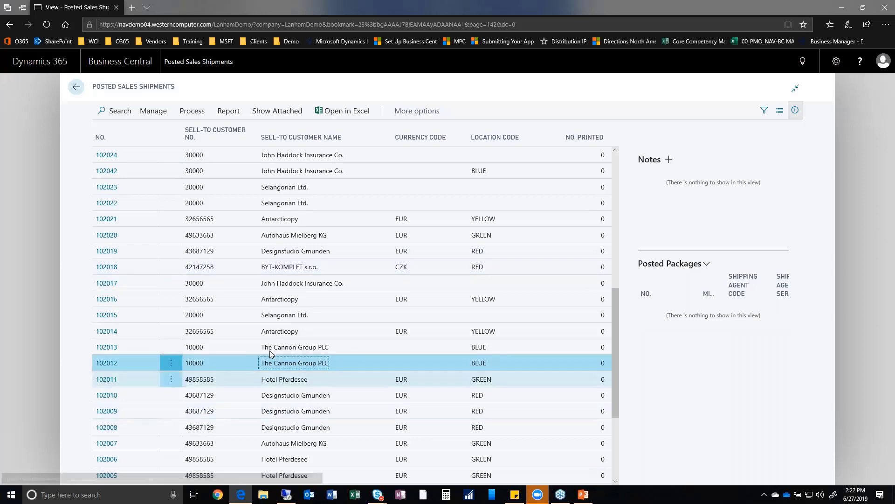
right_click(278, 365)
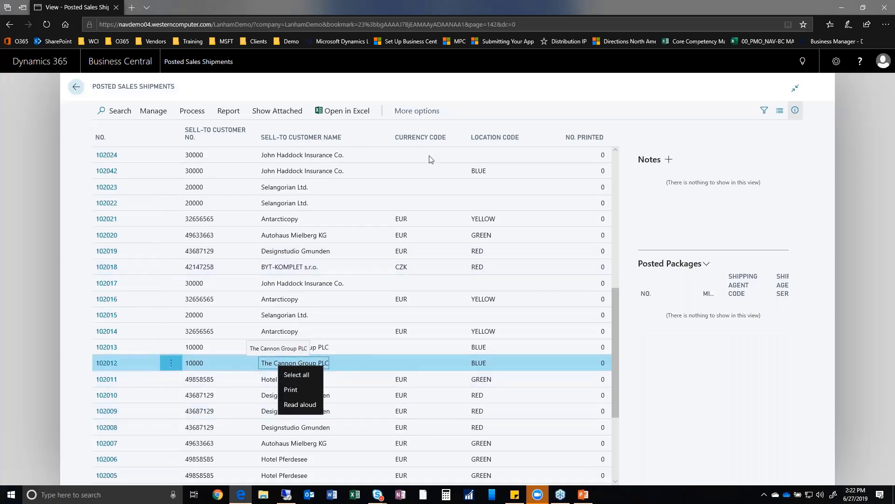
left_click(360, 140)
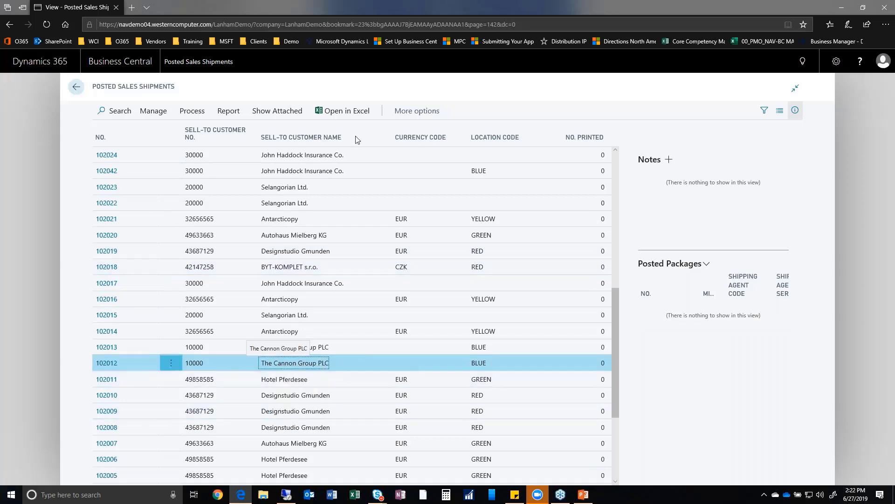
left_click(390, 139)
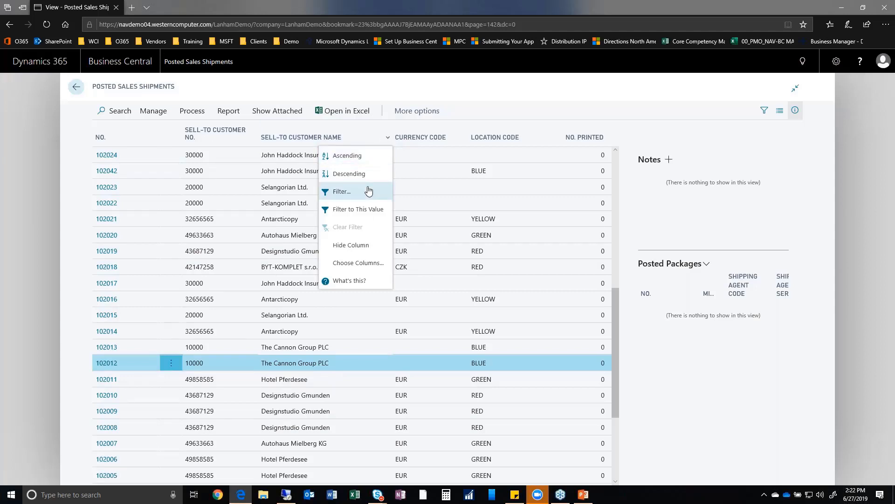
left_click(513, 278)
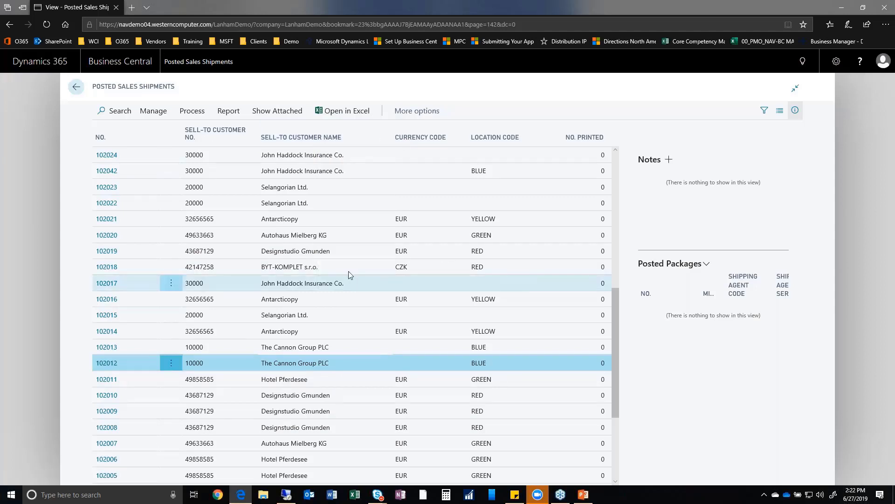
key("alt+F3")
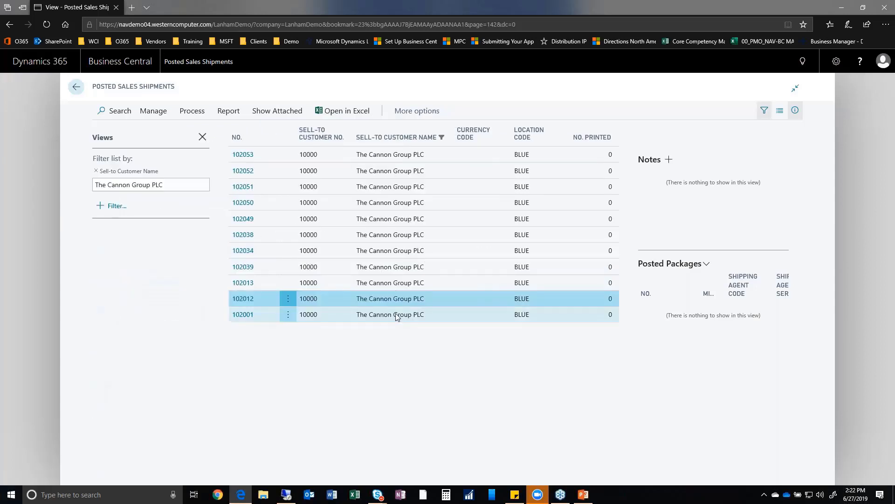
Open posted shipment 102053 and its posted package P000027.
left_click(397, 315)
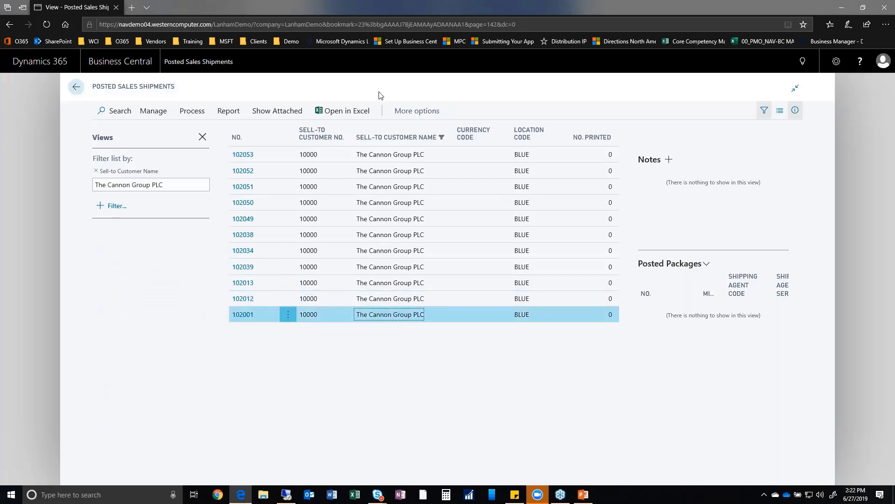
left_click(370, 157)
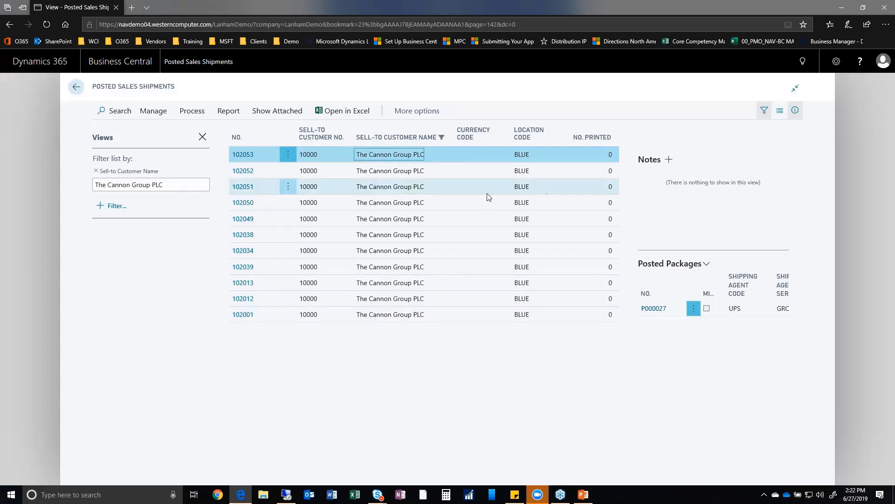
left_click(242, 154)
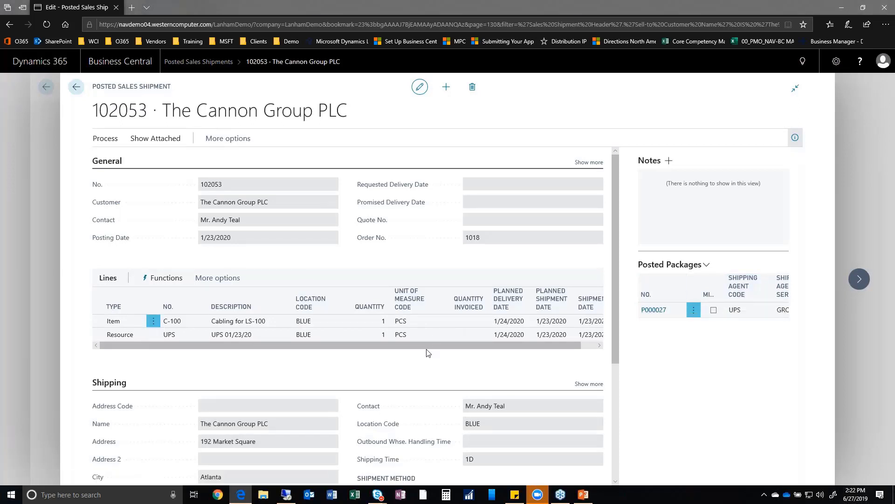
left_click(652, 310)
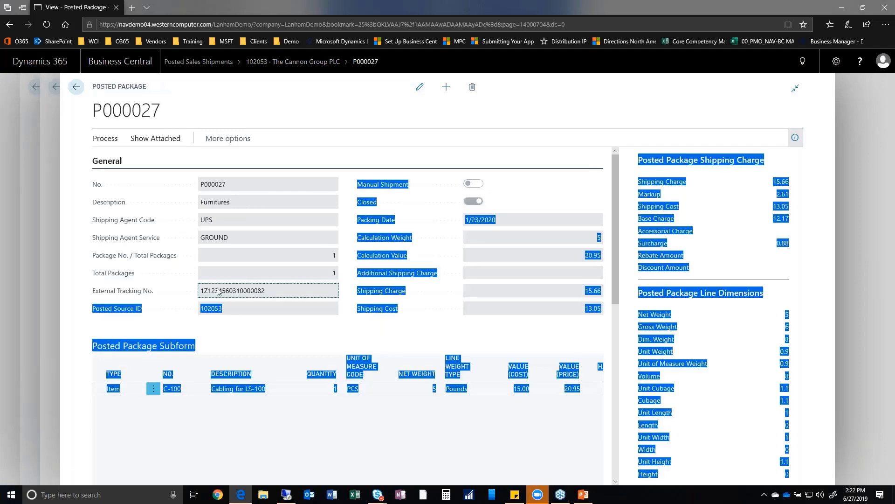
Review P000027's tracking number and 15.66 charge (13.05 cost, 2.61 markup, 0.88 surcharge).
triple_click(279, 290)
left_click(278, 289)
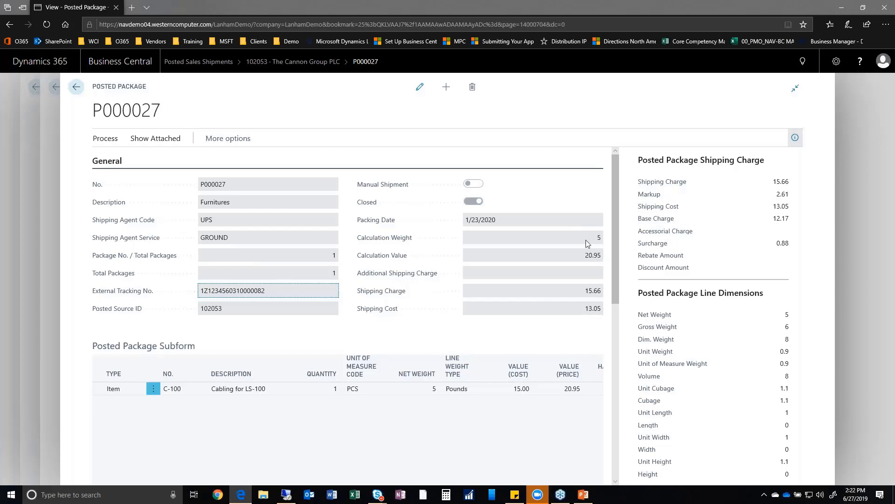
scroll(527, 305, "down", 6)
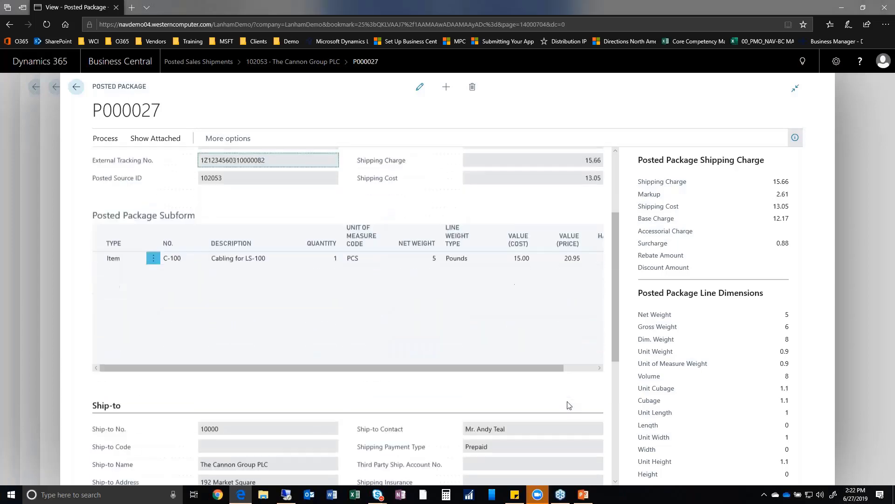
scroll(569, 405, "up", 6)
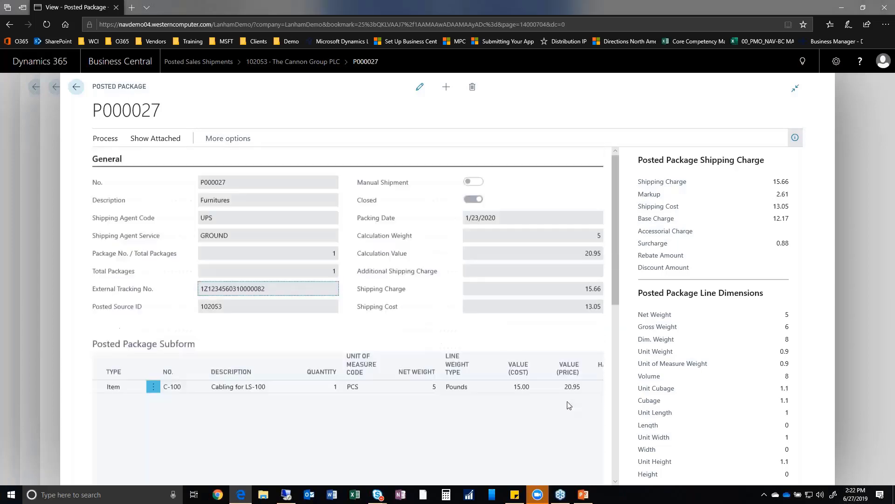
left_click(224, 140)
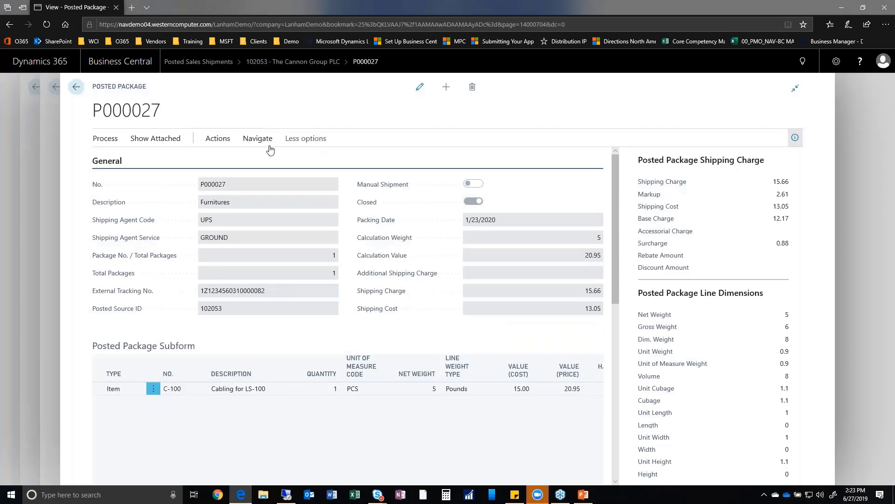
left_click(216, 140)
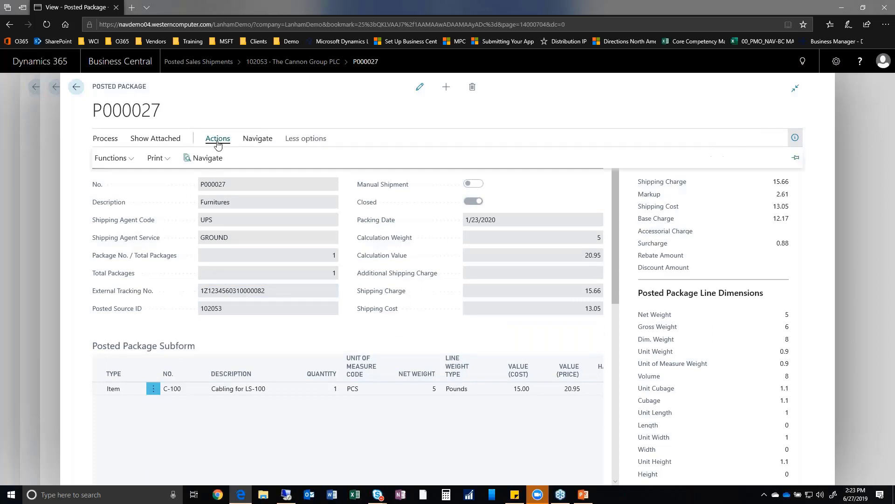
left_click(99, 159)
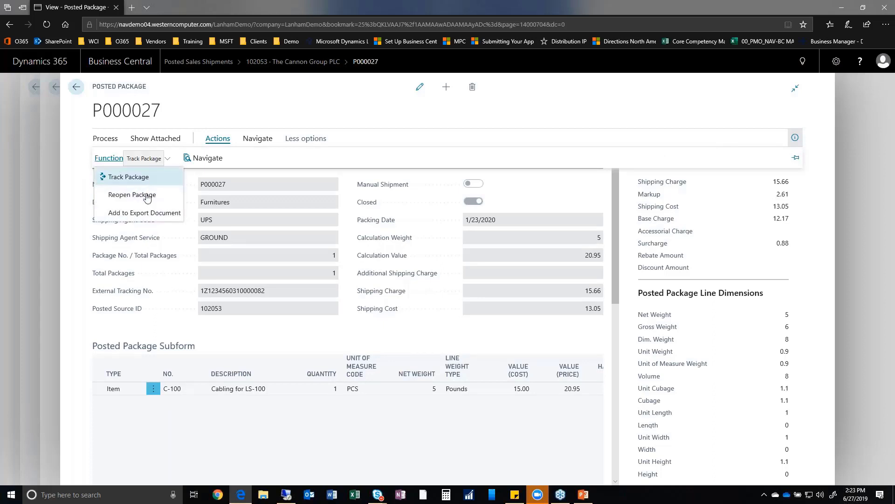
left_click(120, 178)
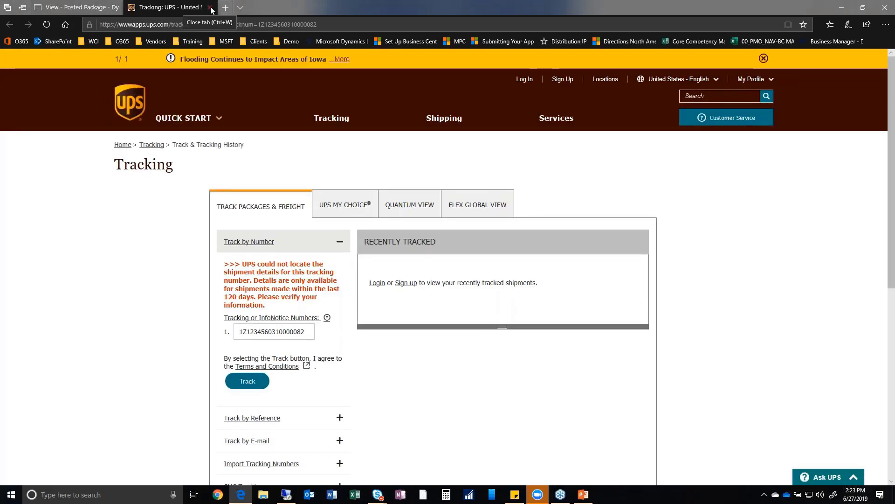
left_click(211, 6)
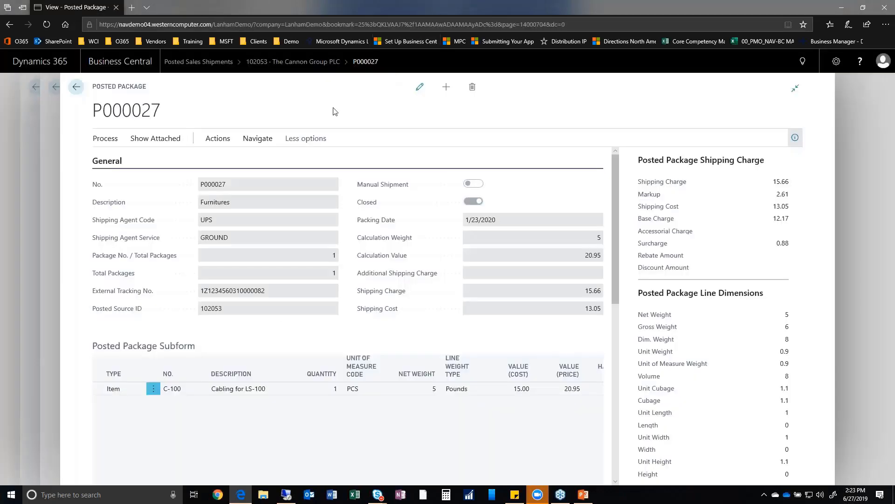
triple_click(207, 287)
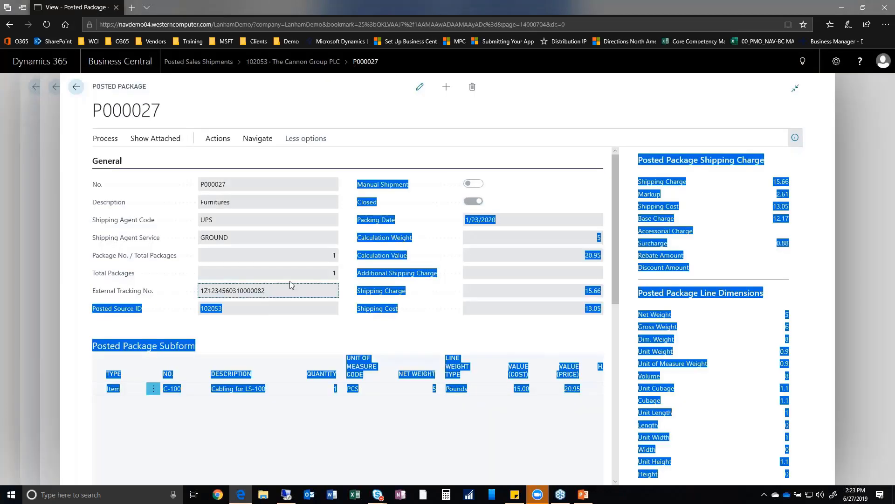
left_click(281, 294)
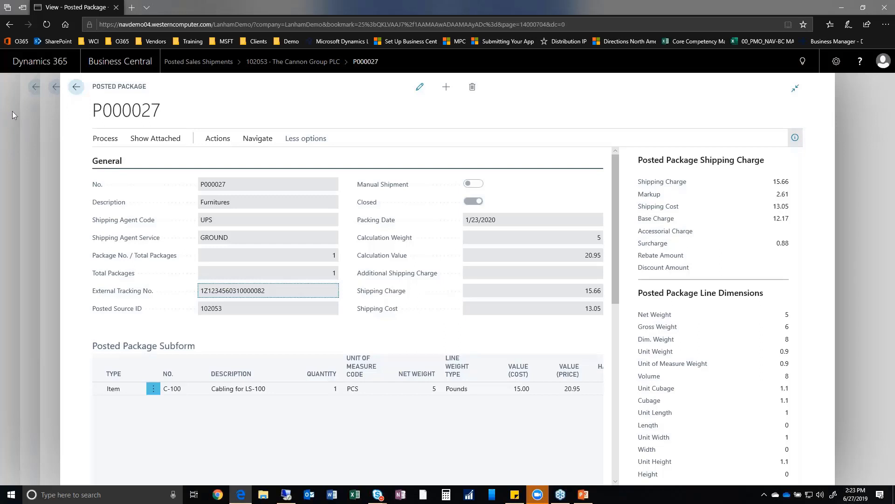
Go back through the posted shipment and the shipments list to the LanhamDemo Role Center.
left_click(77, 89)
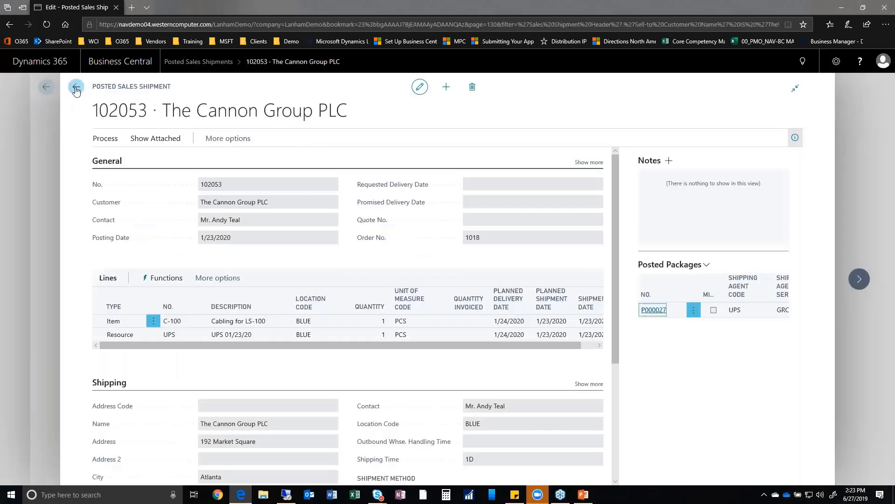
left_click(76, 88)
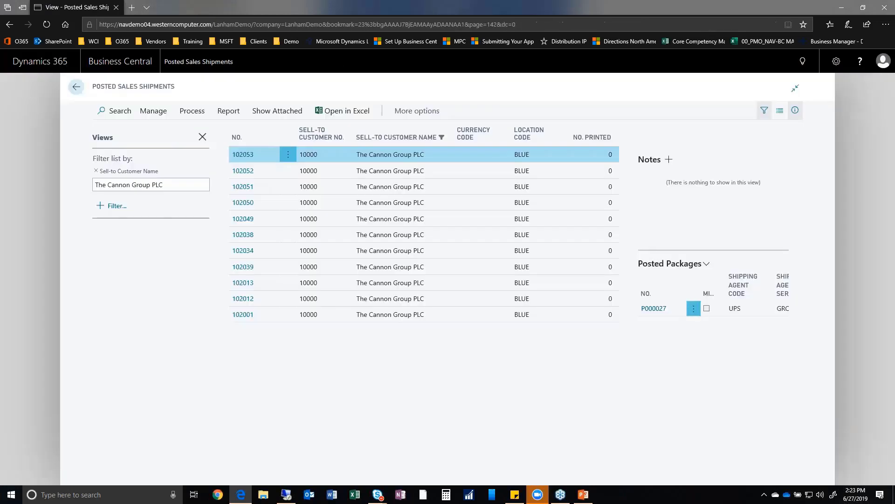
left_click(77, 88)
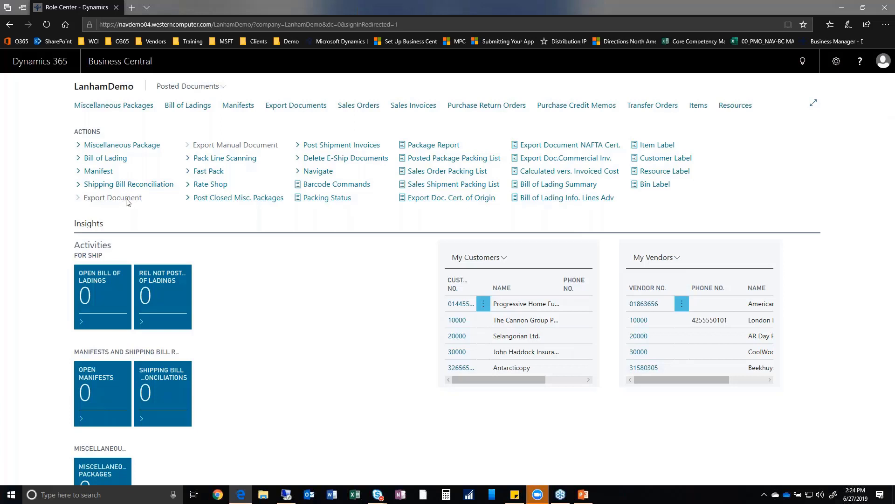
left_click(98, 160)
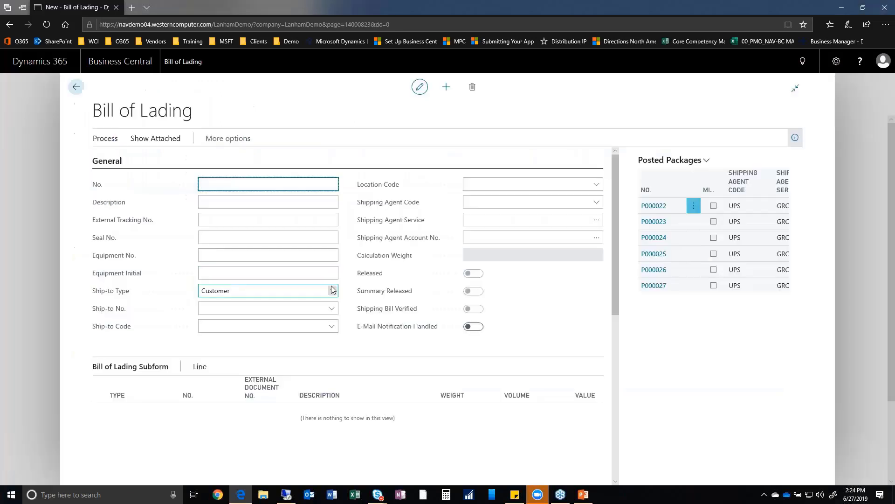
left_click(308, 200)
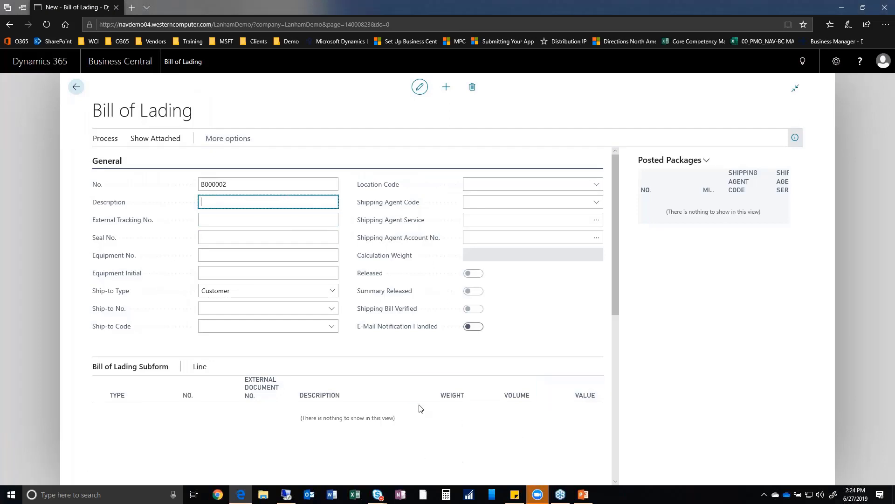
left_click(228, 138)
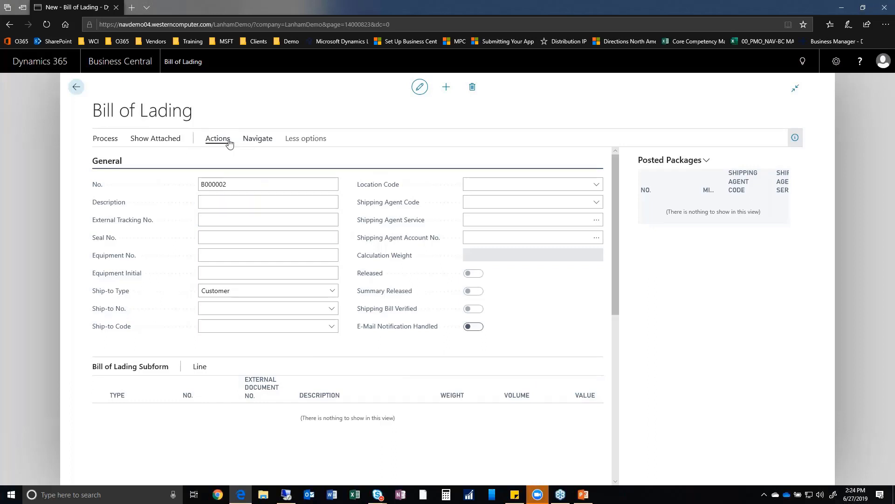
left_click(256, 140)
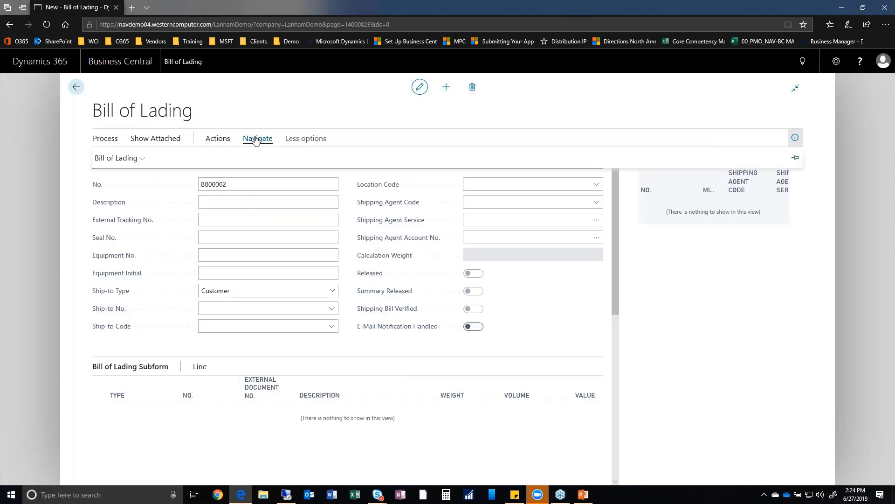
left_click(107, 160)
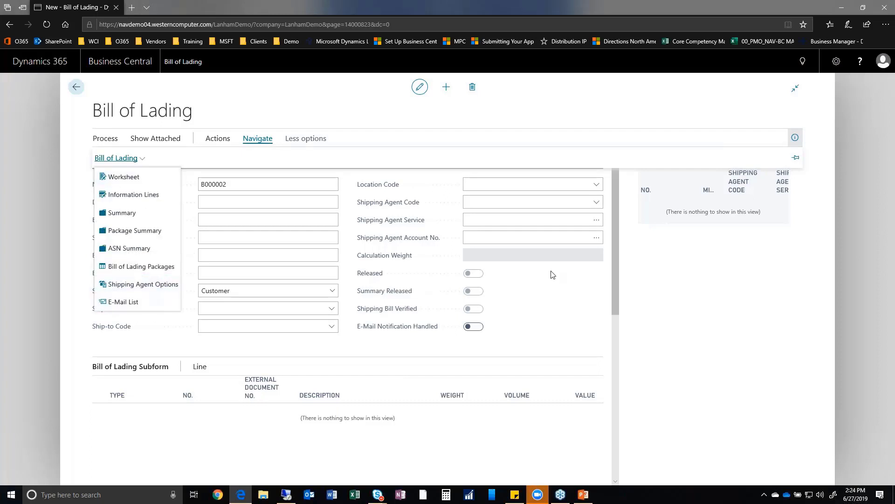
left_click(216, 141)
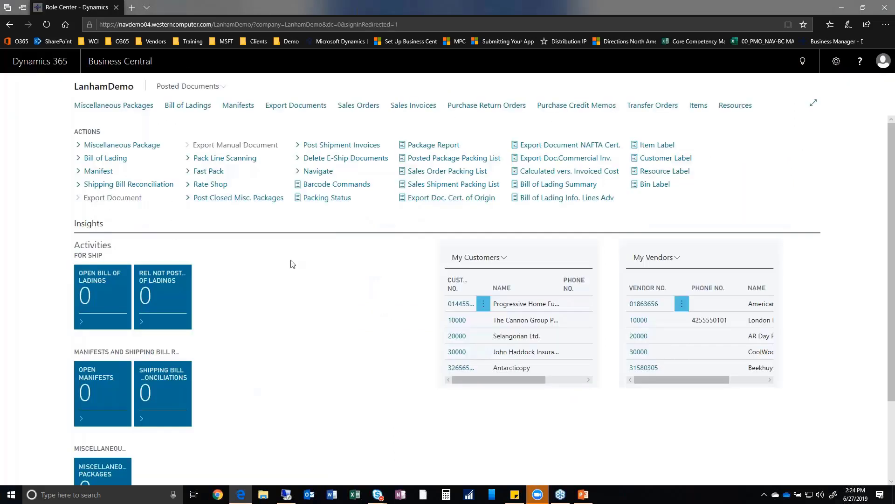
Close the bill of lading, open Purchase Orders via search 'purchase ord', and create a new order.
key("Escape")
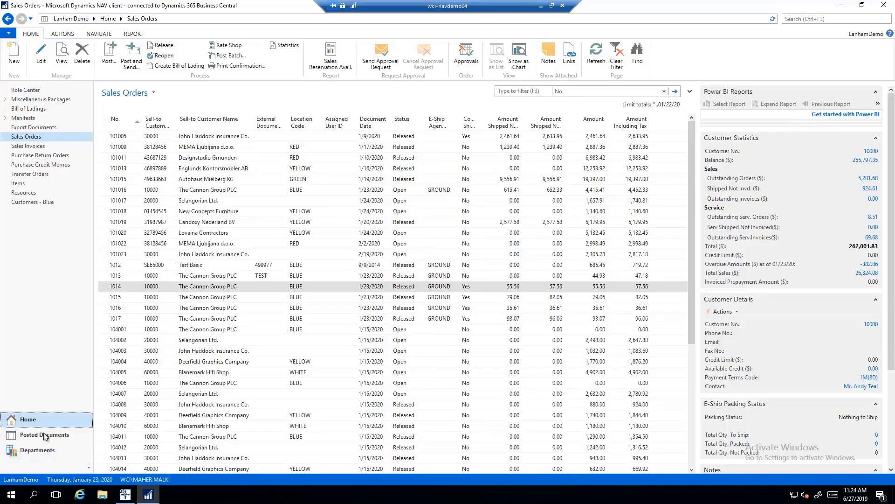
left_click(799, 20)
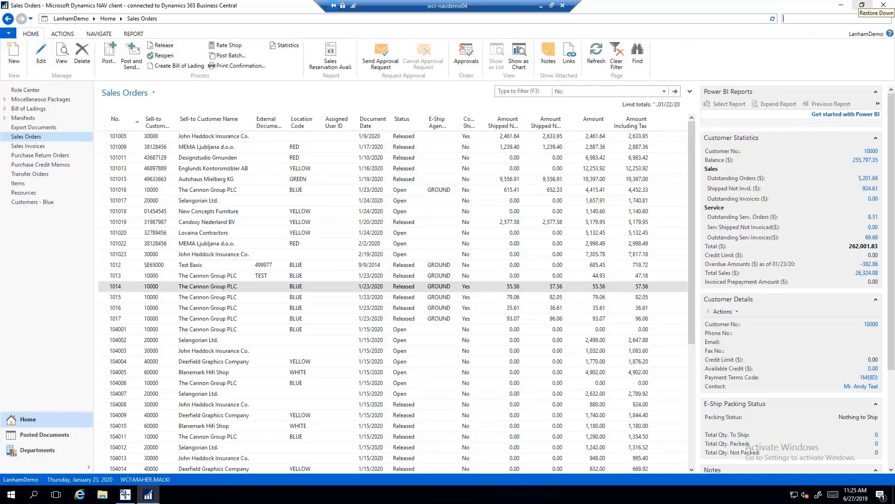
type("purchase ord")
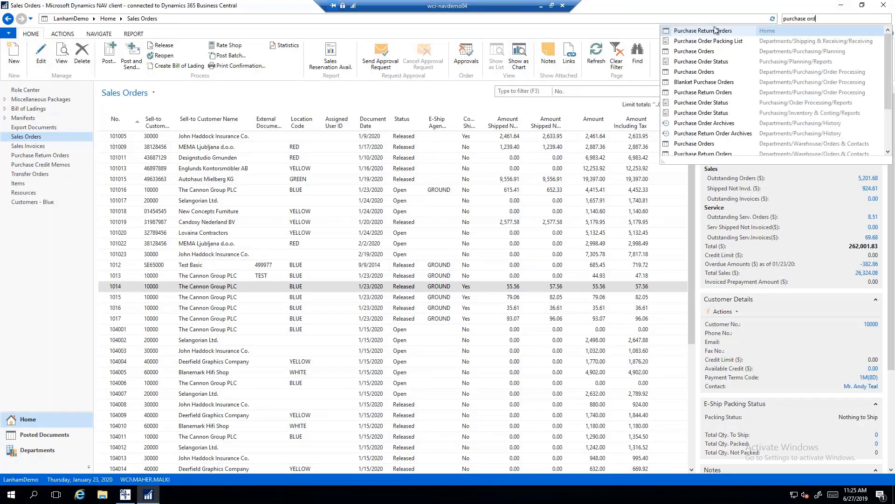
left_click(707, 72)
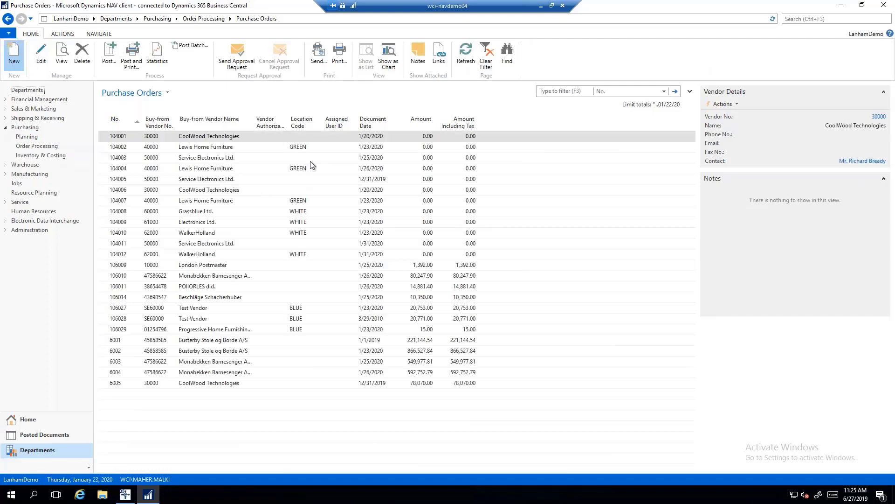
key("ctrl+n")
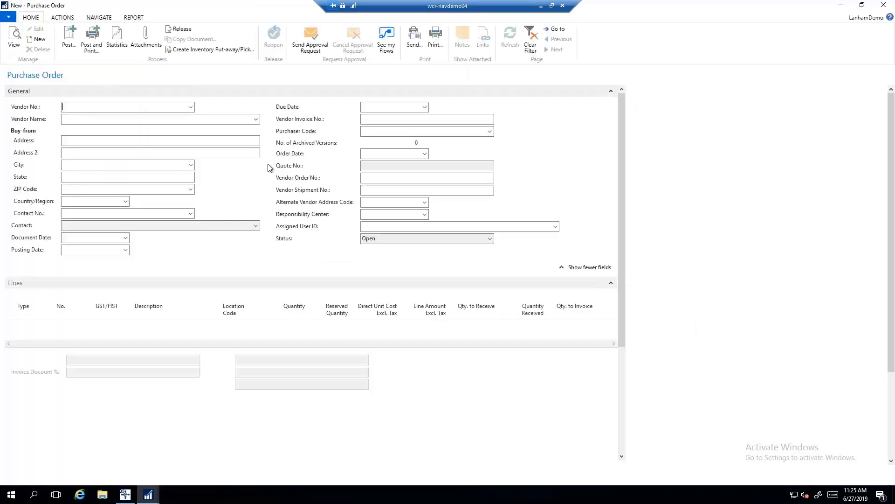
Set vendor Progressive Home Furnishings, add Item line C-100 with quantity 2, and release the order.
left_click(190, 107)
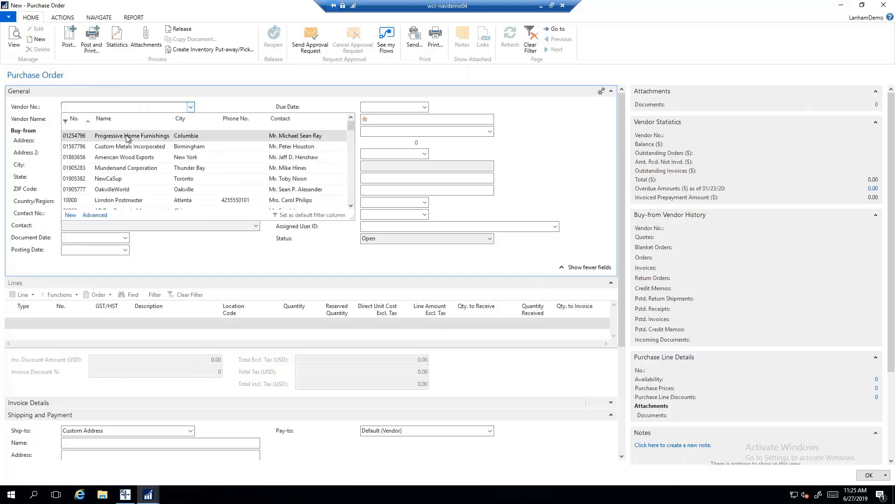
left_click(127, 136)
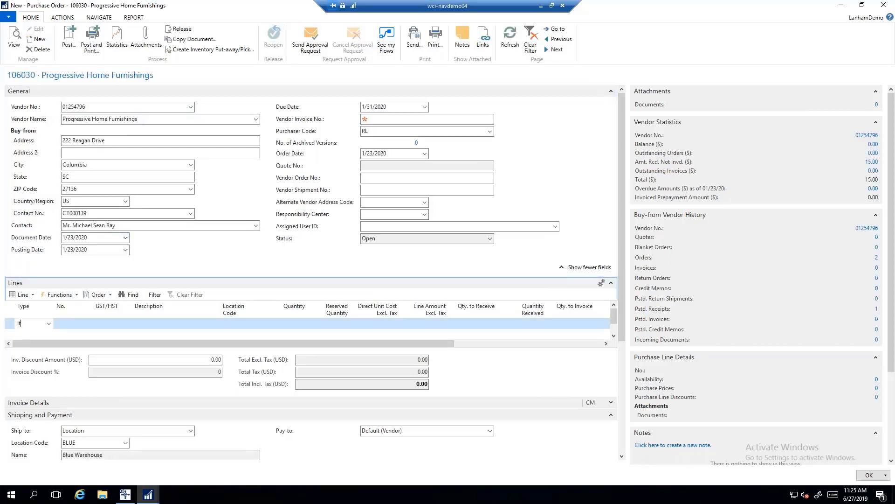
type("it")
key("Tab")
type("c")
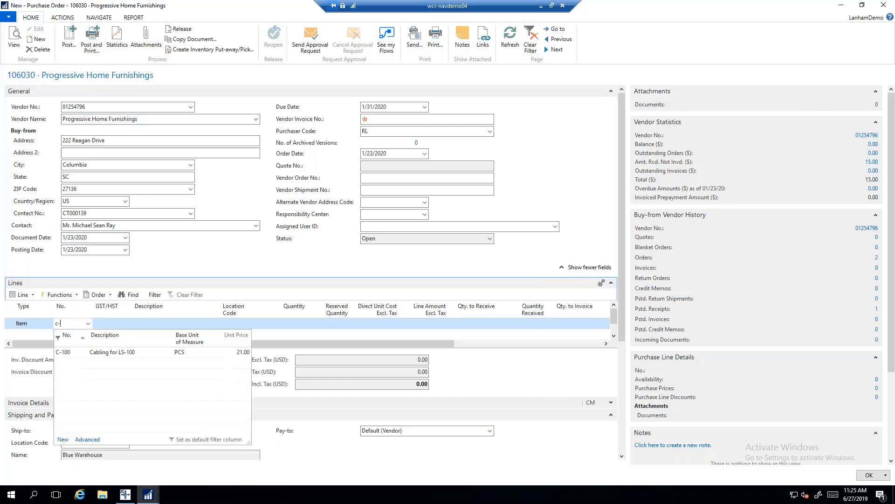
type("-100")
key("Tab")
key("Tab")
key("Tab")
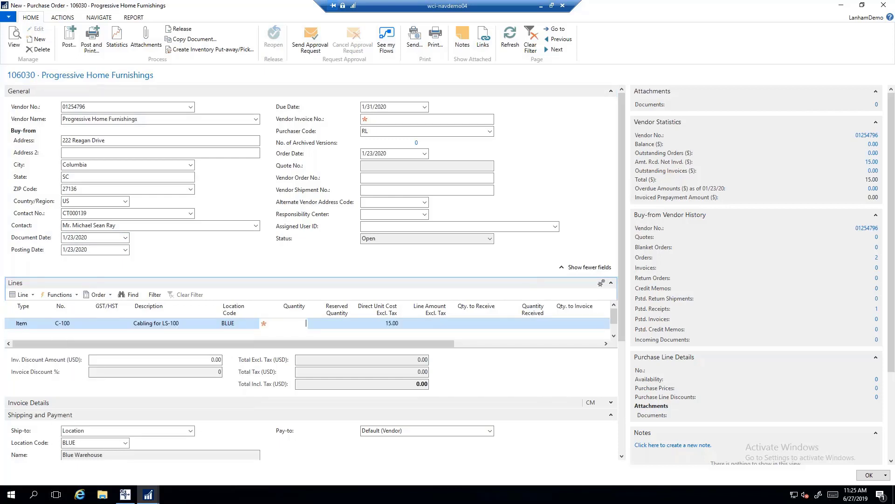
type("2")
key("Tab")
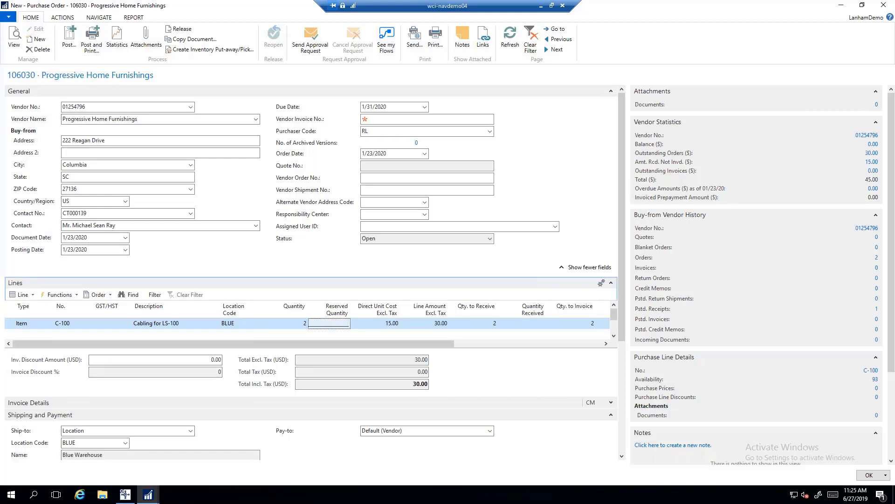
left_click(62, 17)
left_click(14, 37)
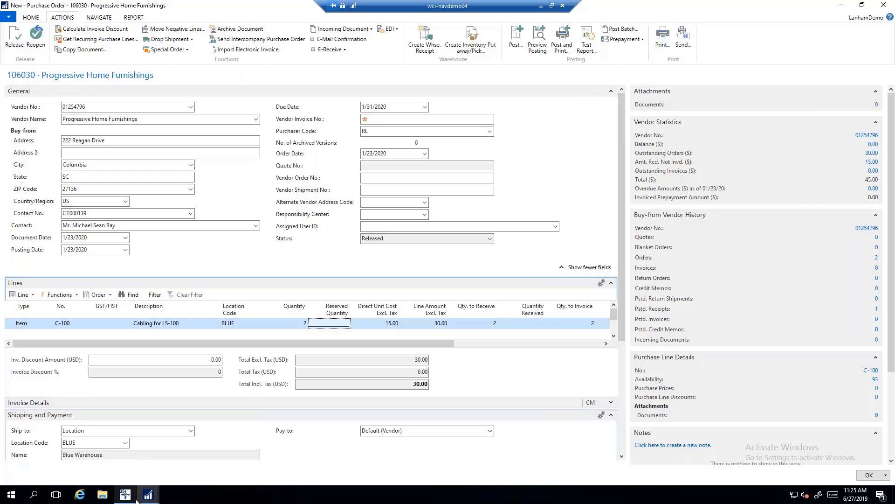
Open Receive Line Scanning via search 'rec lin s' and scan purchase order 106030.
mouse_move(141, 497)
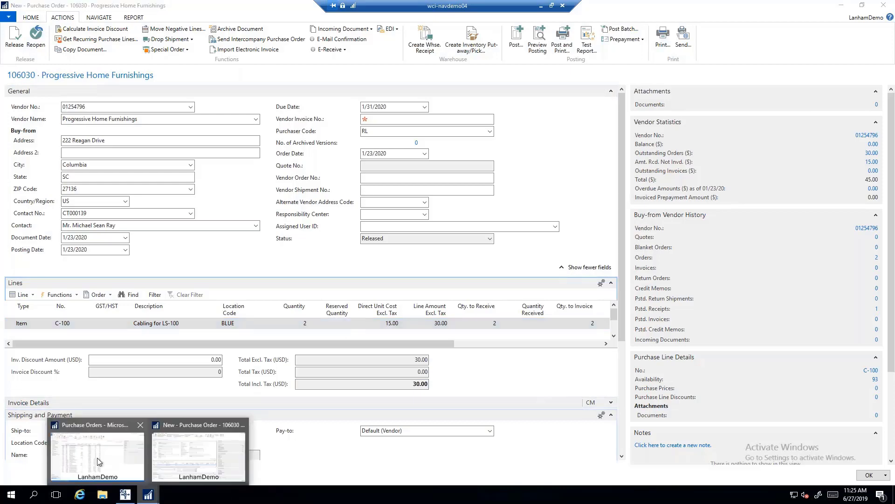
left_click(100, 462)
left_click(793, 19)
type("re")
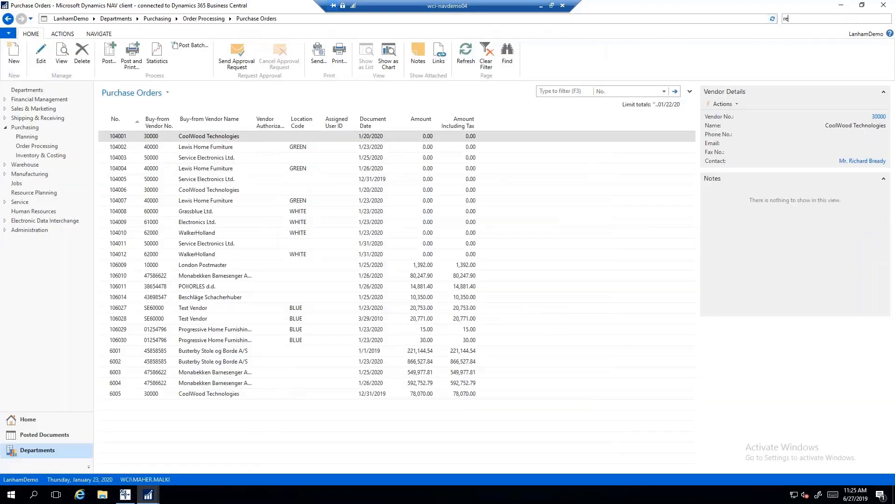
type("c lin sca")
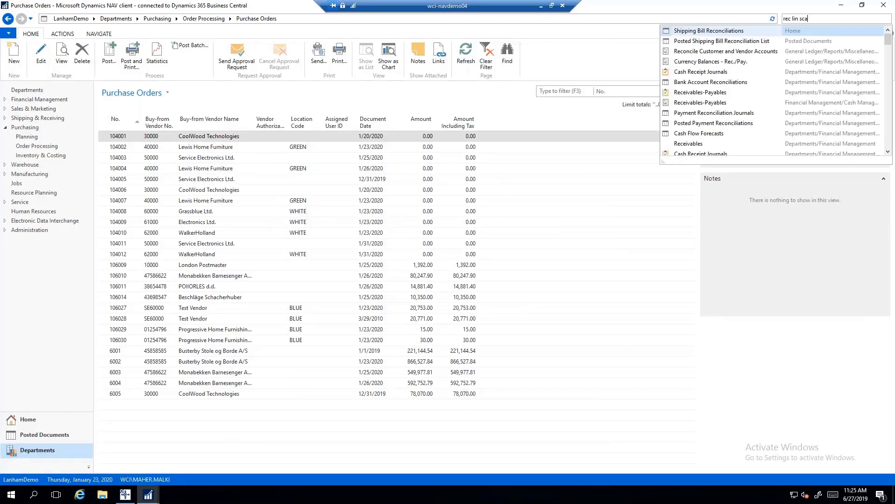
left_click(710, 33)
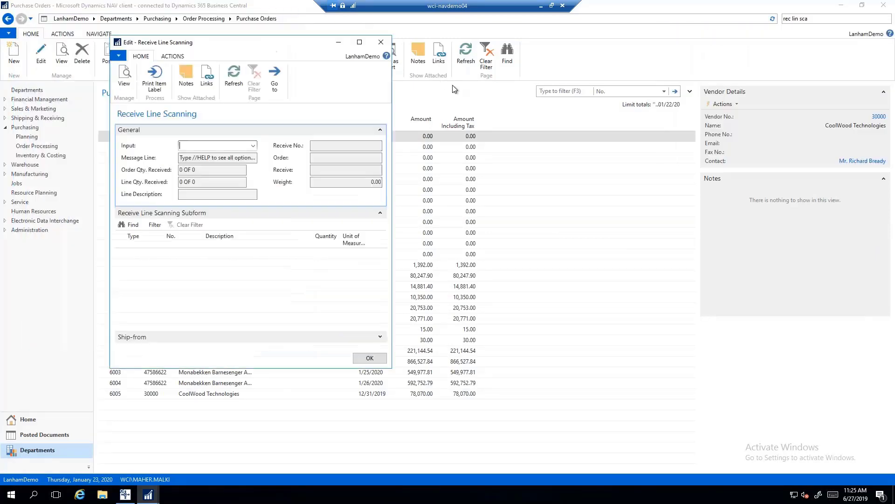
type("10")
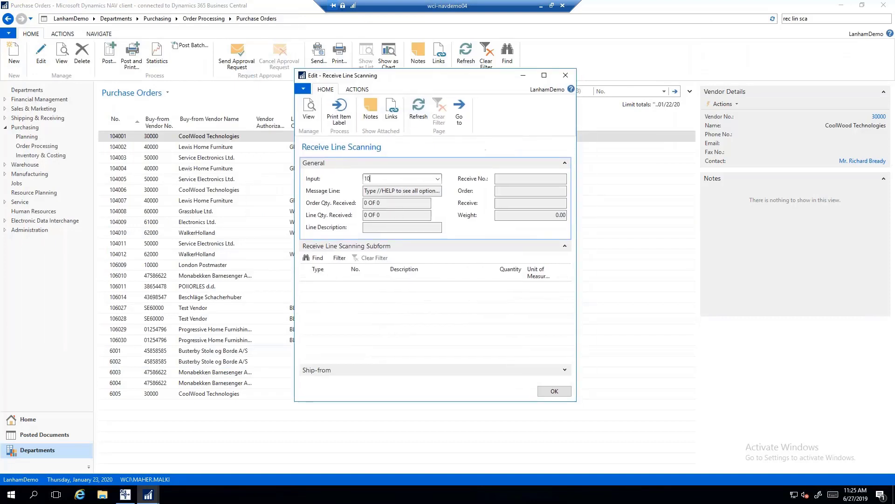
type("6030")
key("Return")
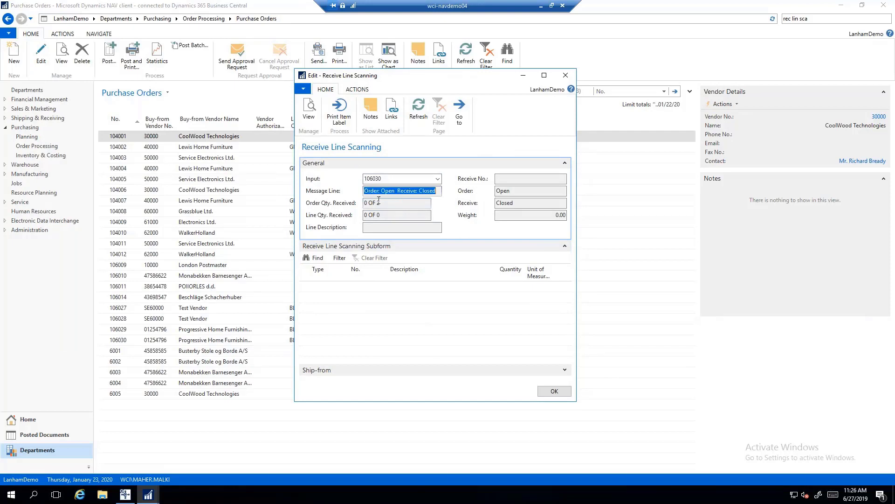
Receive all lines with //r, creating receive R000003, and review that receive.
left_click(403, 203)
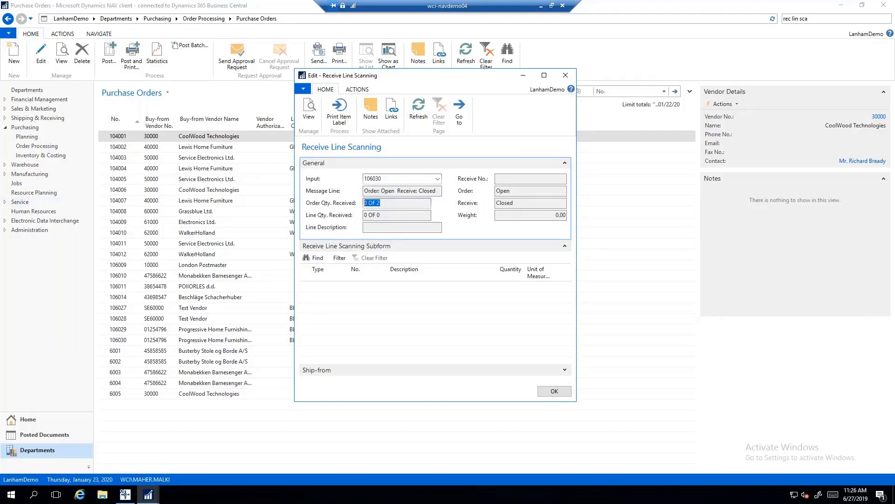
key("shift+Tab")
key("shift+Tab")
type("//r")
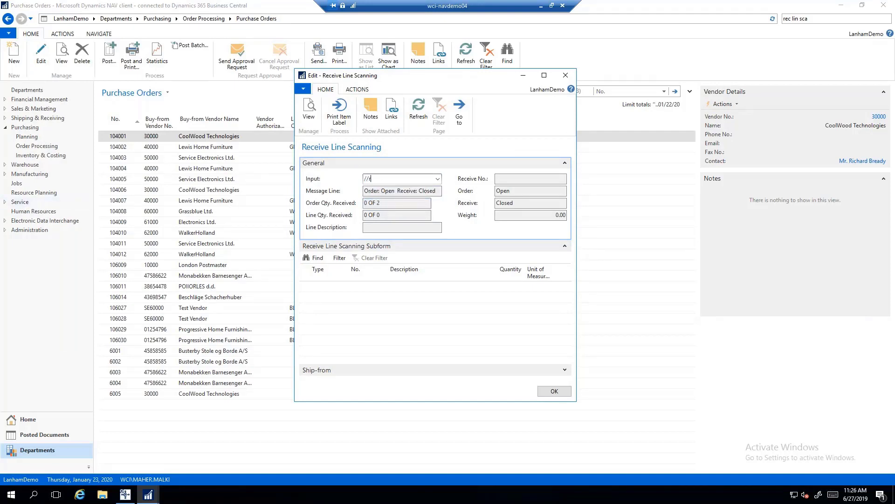
key("Return")
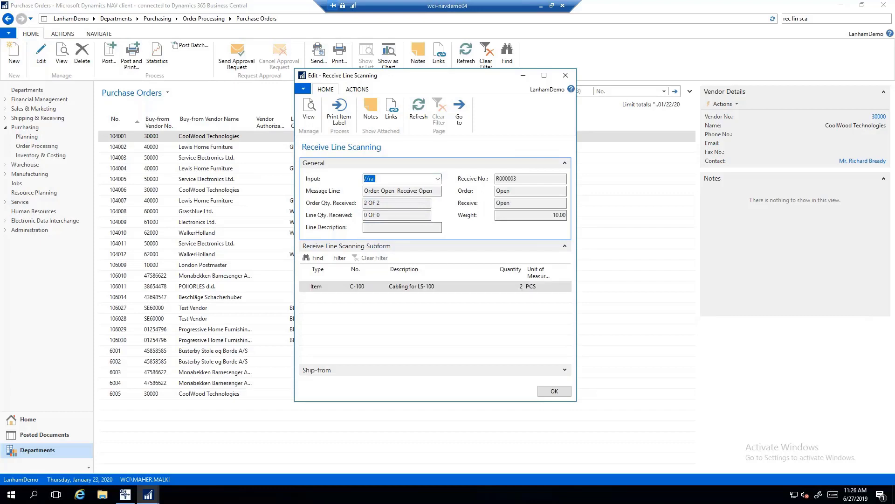
type("//")
key("Return")
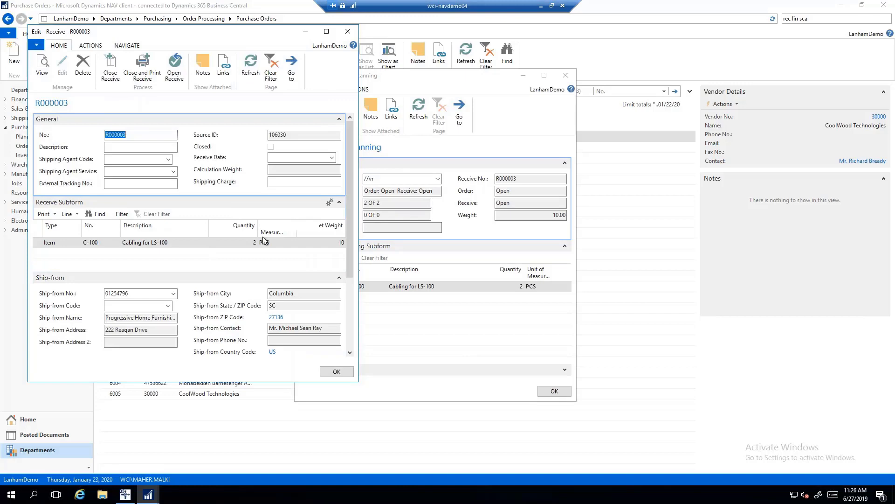
key("Escape")
Close the receive with //cr, complete the order with //co, and exit line scanning.
type("//")
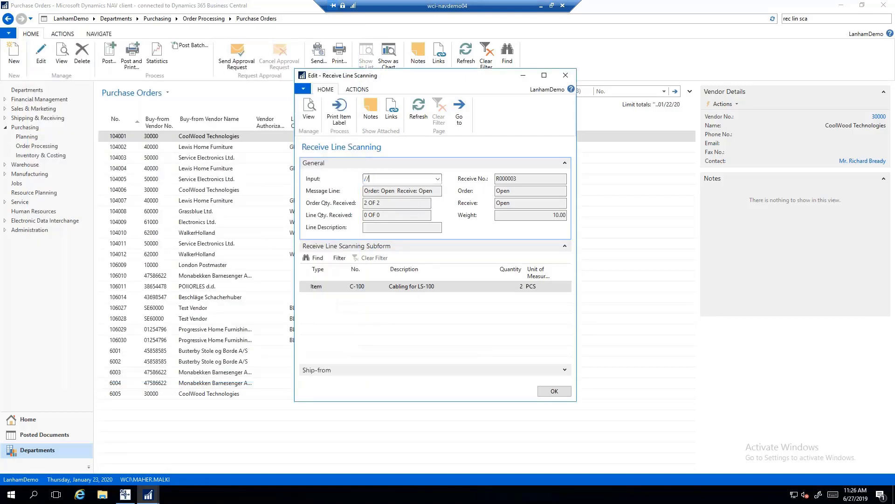
type("cr")
key("Return")
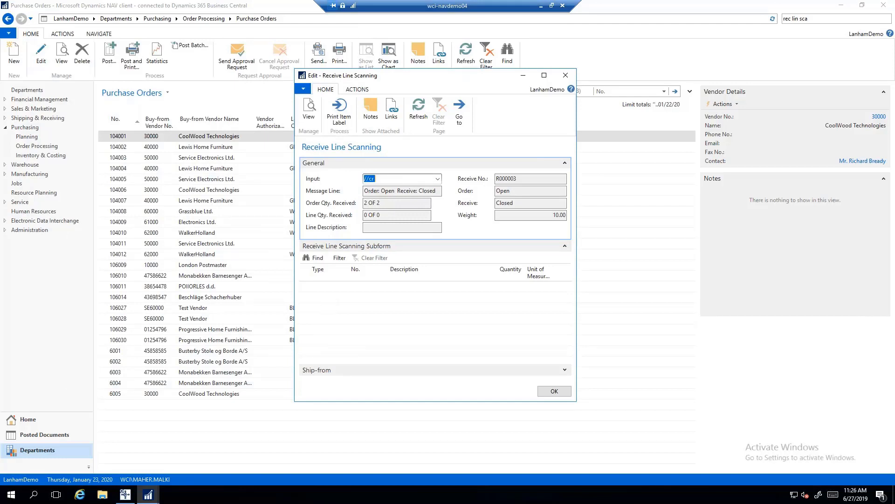
type("//co")
key("Return")
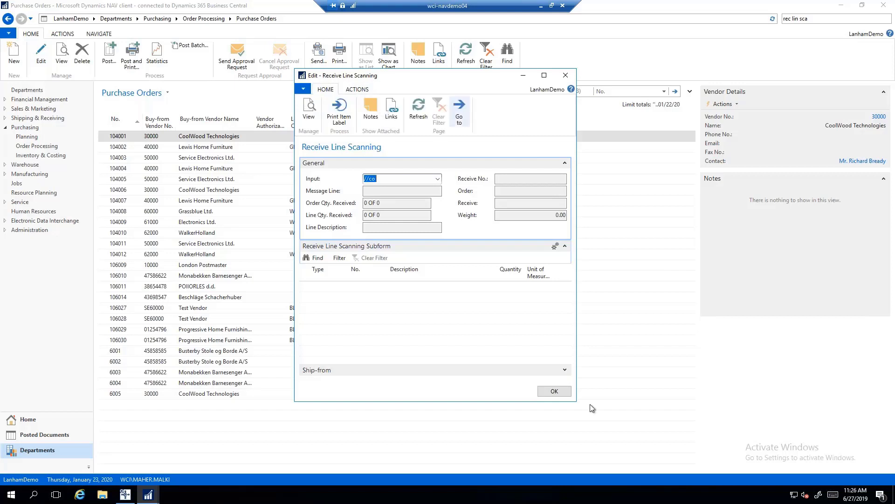
left_click(553, 390)
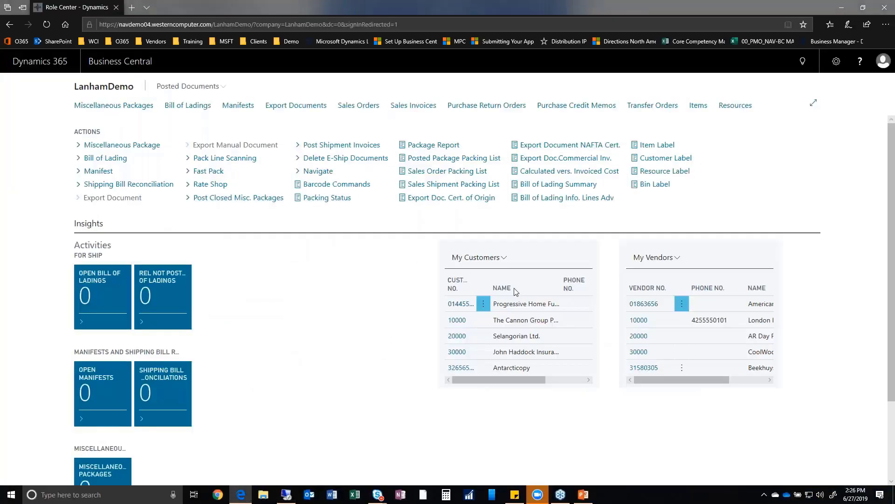
Start a new purchase order from Purchase Orders for vendor Progressive Home Furnishings.
left_click(802, 62)
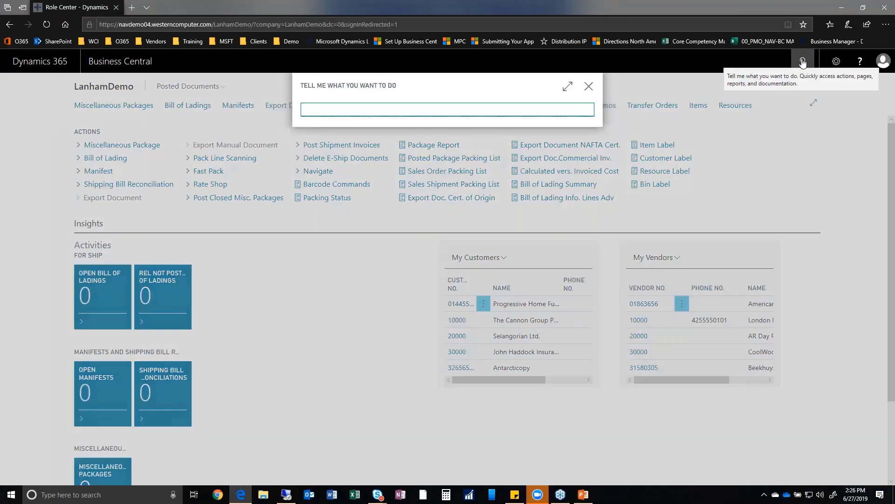
type("pur orders")
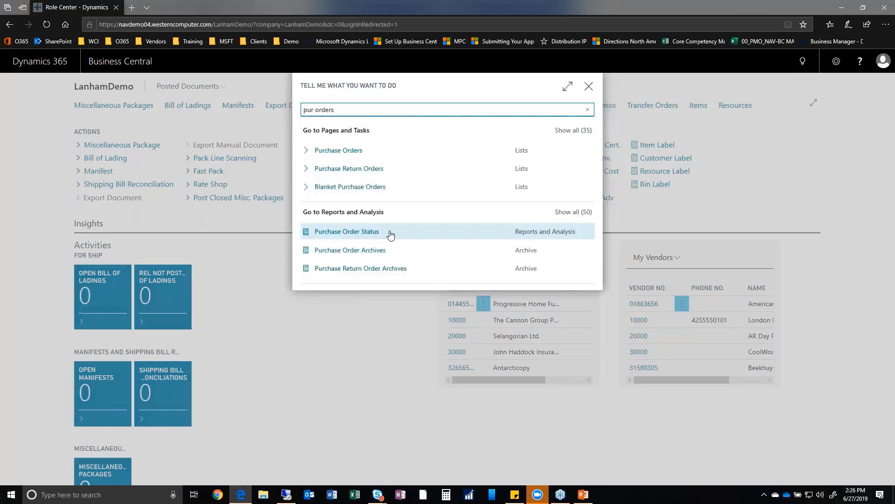
left_click(335, 152)
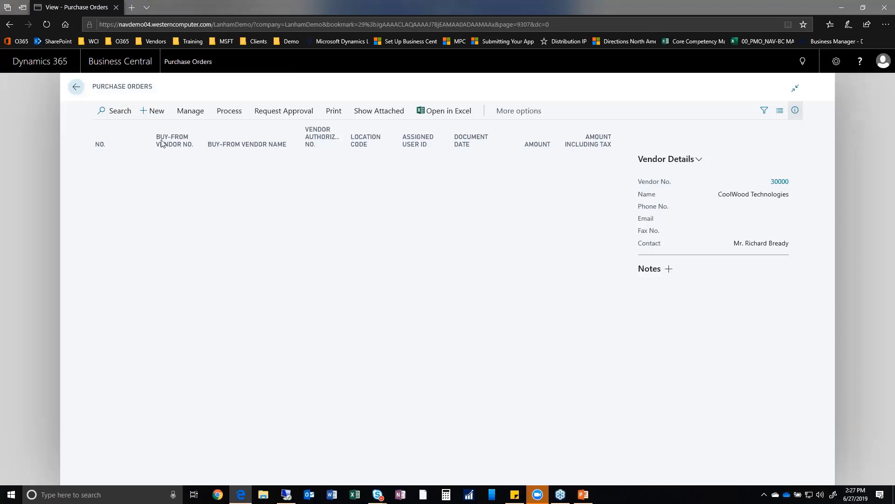
left_click(152, 111)
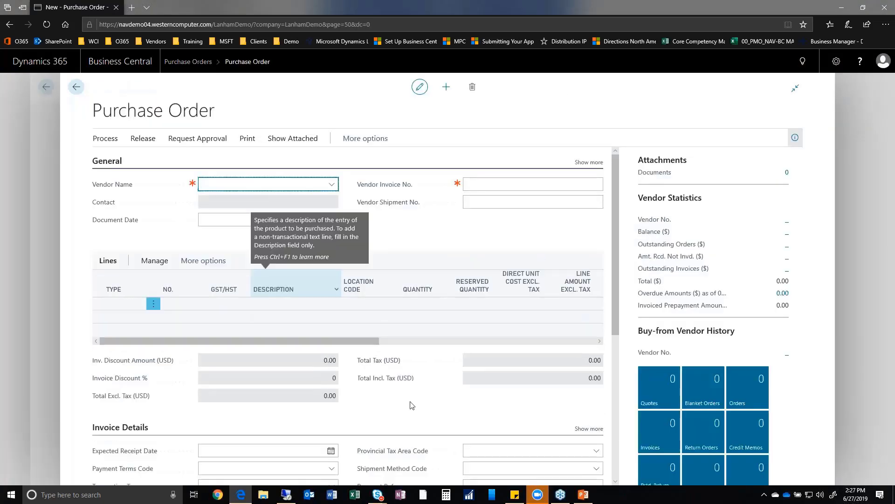
left_click(332, 187)
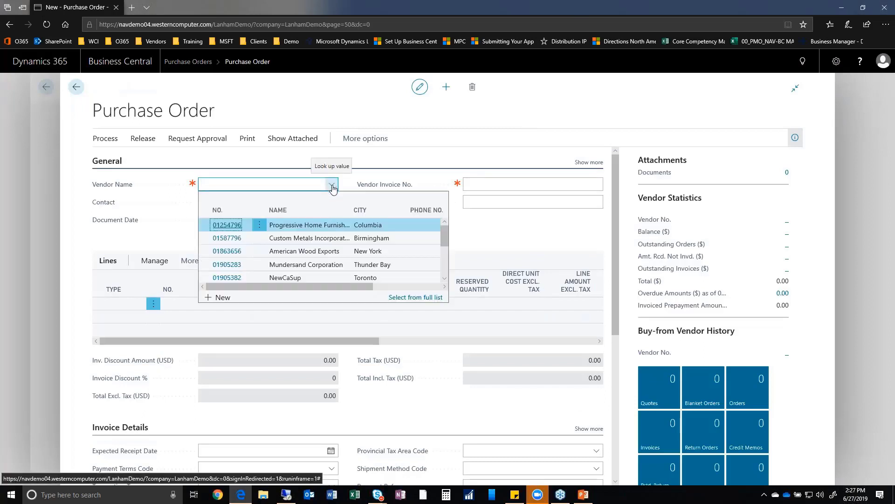
left_click(298, 228)
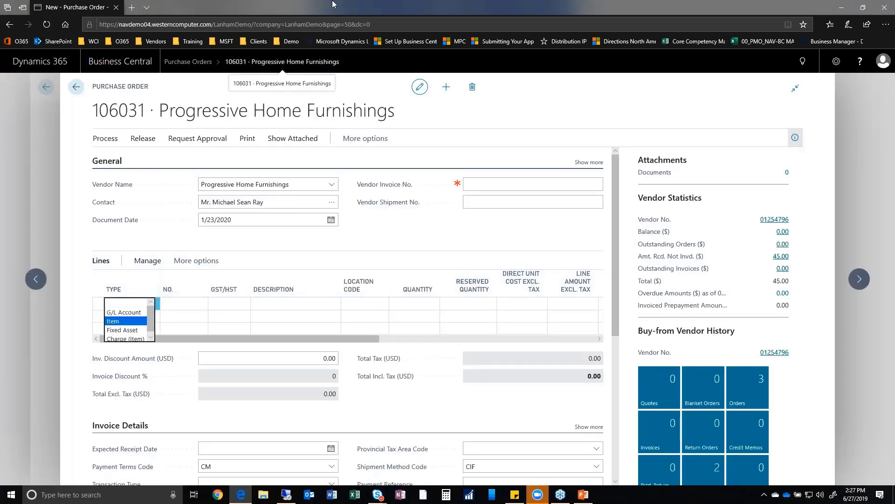
Add an Item line for C-100 with quantity 2.
key("Tab")
type("c-")
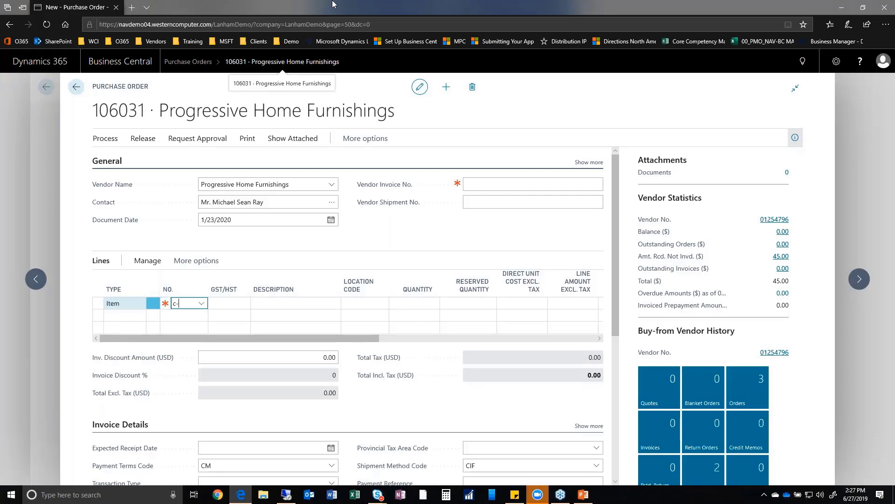
type("100")
key("Tab")
key("Tab")
key("Tab")
key("Tab")
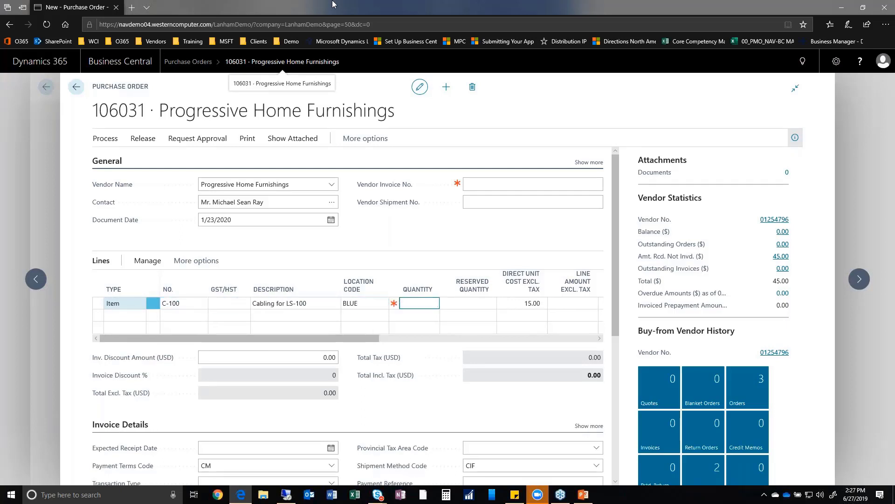
type("2")
key("Tab")
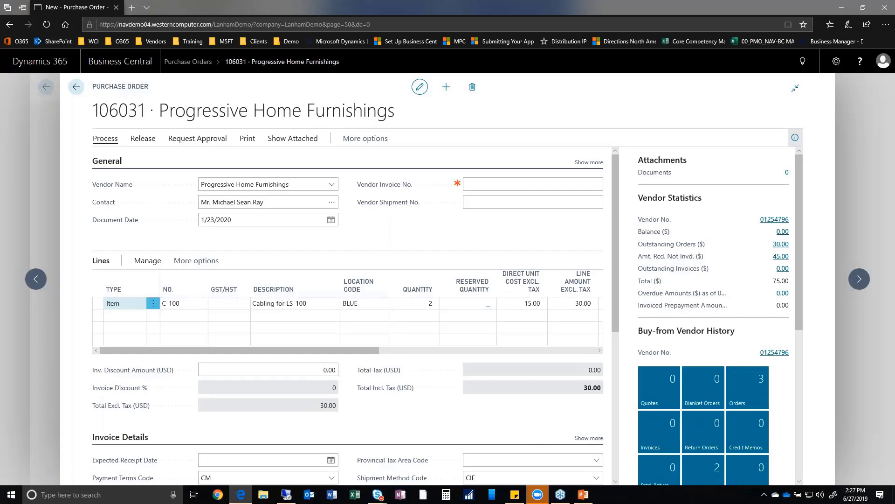
Browse the order's Process and Release actions without running any.
left_click(105, 139)
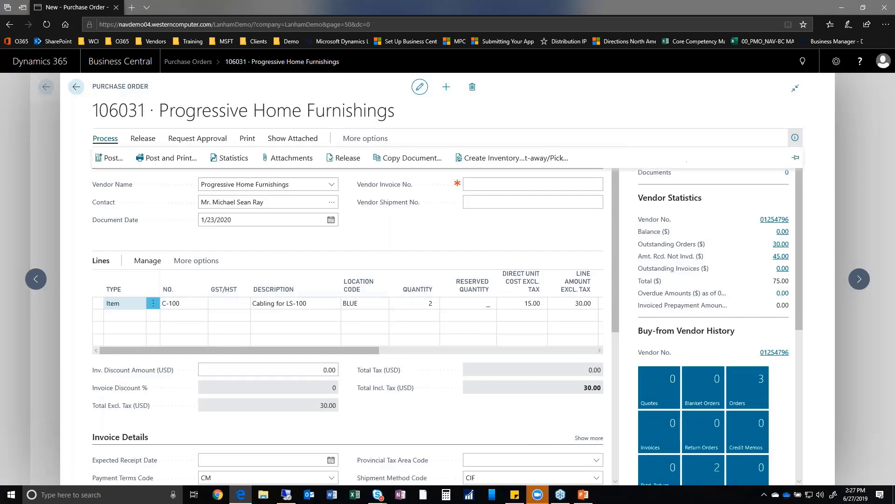
left_click(146, 140)
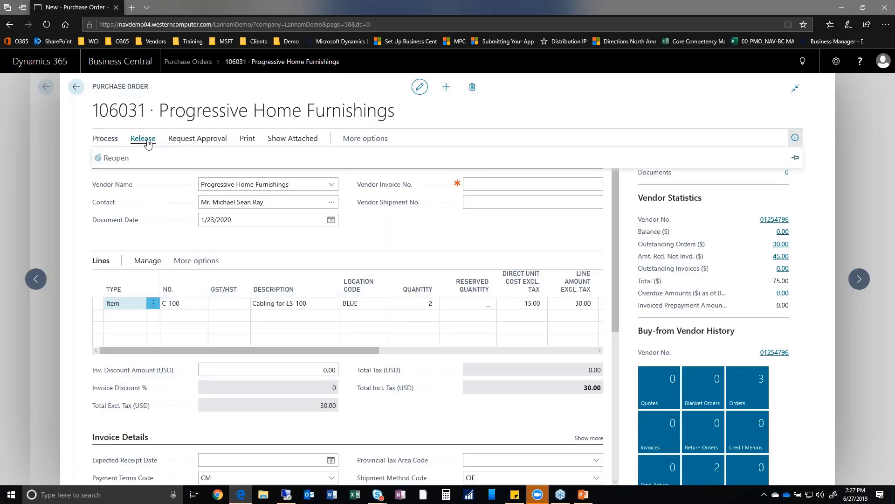
left_click(105, 140)
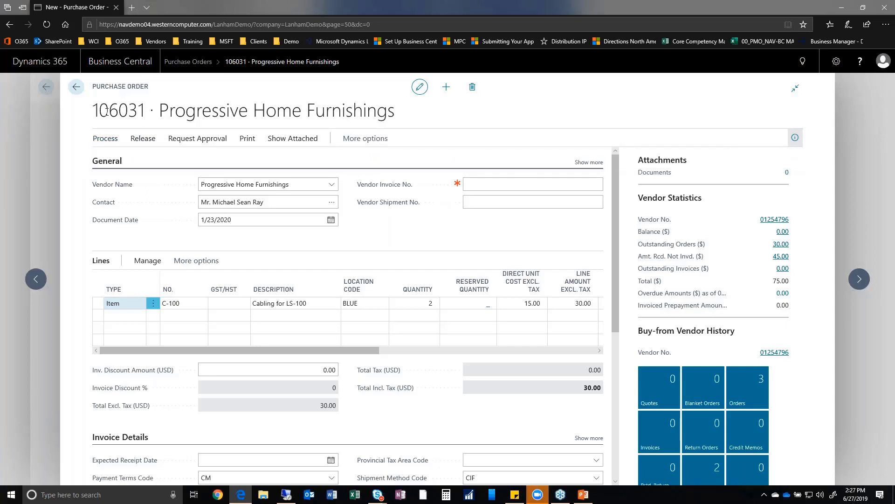
key("ctrl+a")
left_click(131, 117)
left_click(105, 138)
left_click(343, 159)
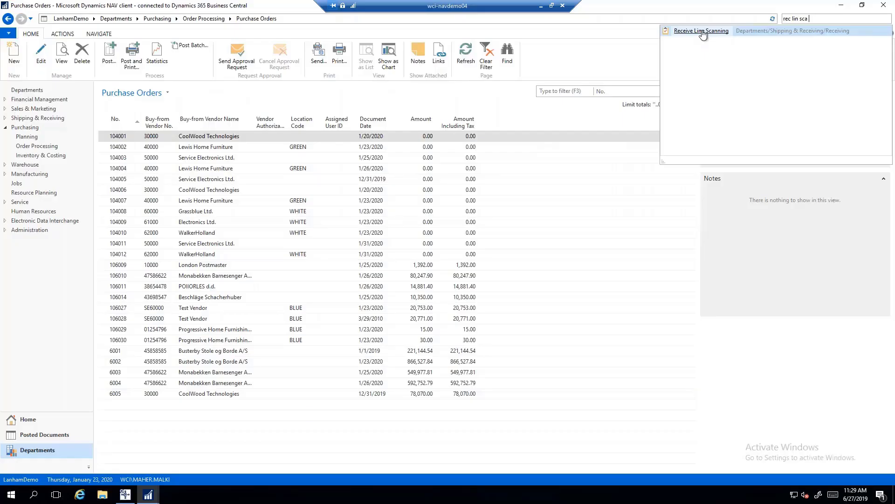
In Receive Line Scanning, scan order 106031 and receive all lines with //r, creating R000004.
left_click(703, 33)
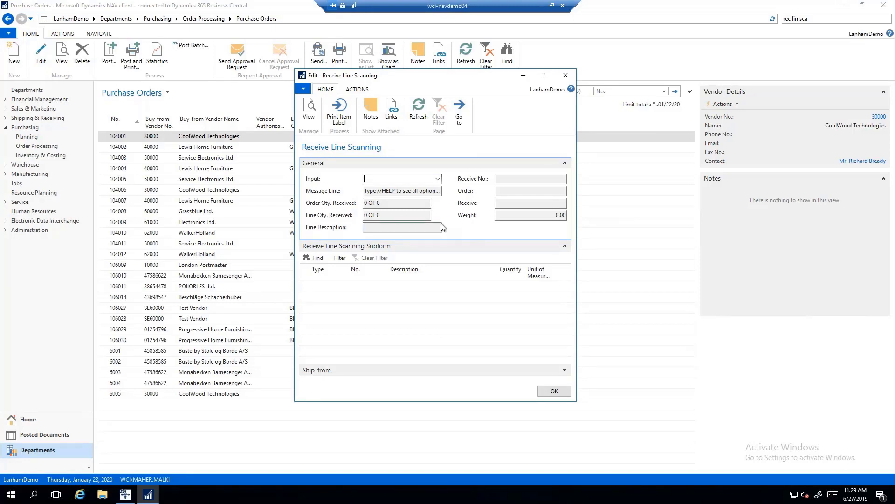
type("106031")
key("Return")
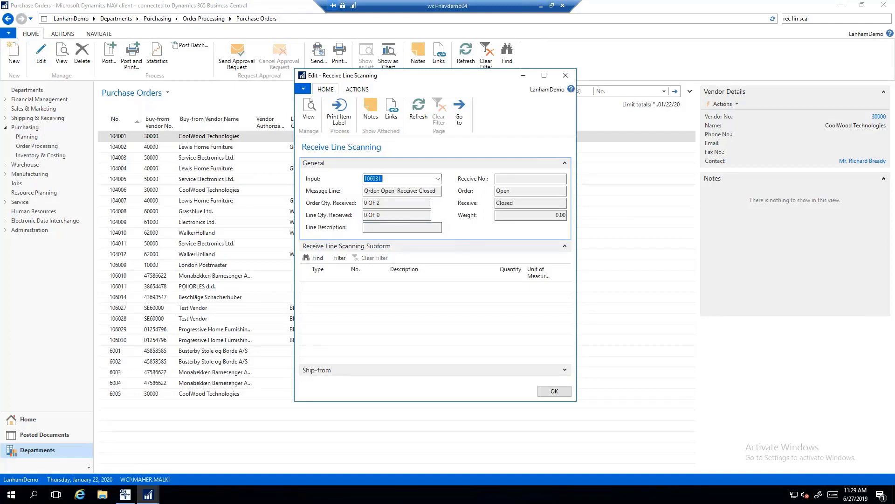
type("//ra")
key("Return")
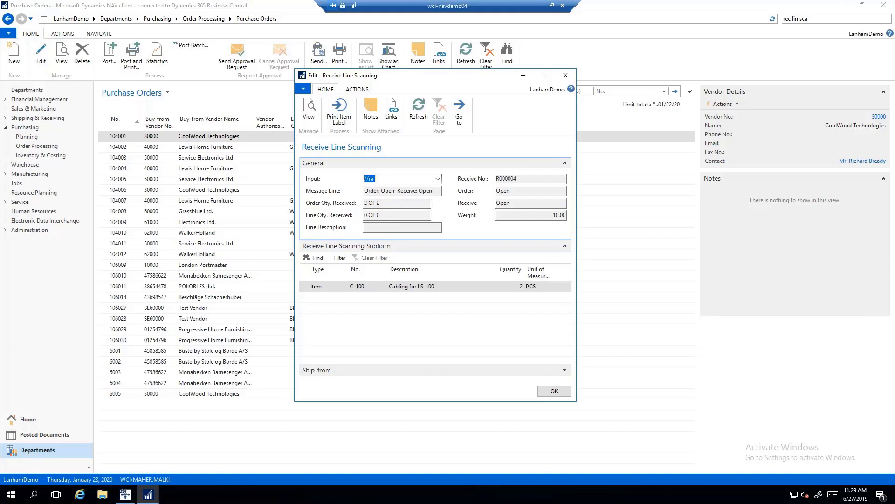
Complete the order with //co, close receipt R000004 with //cr, and exit line scanning.
type("//co")
key("Return")
key("Return")
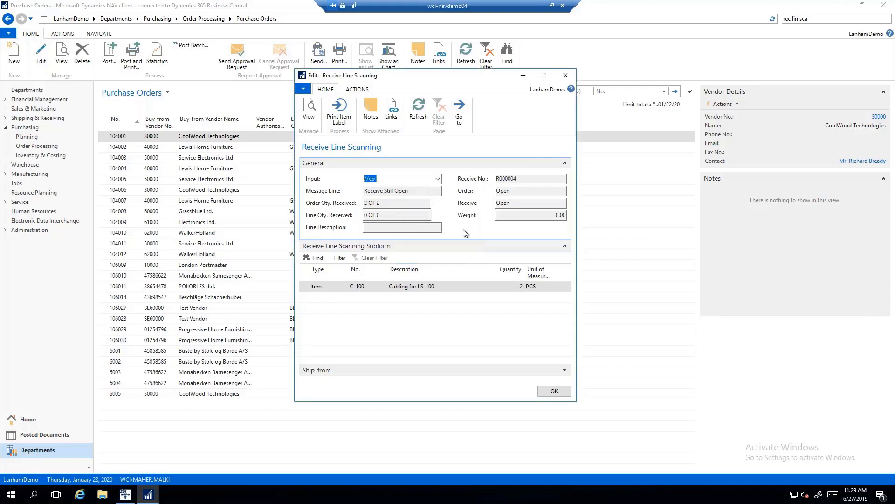
type("//cr")
key("Return")
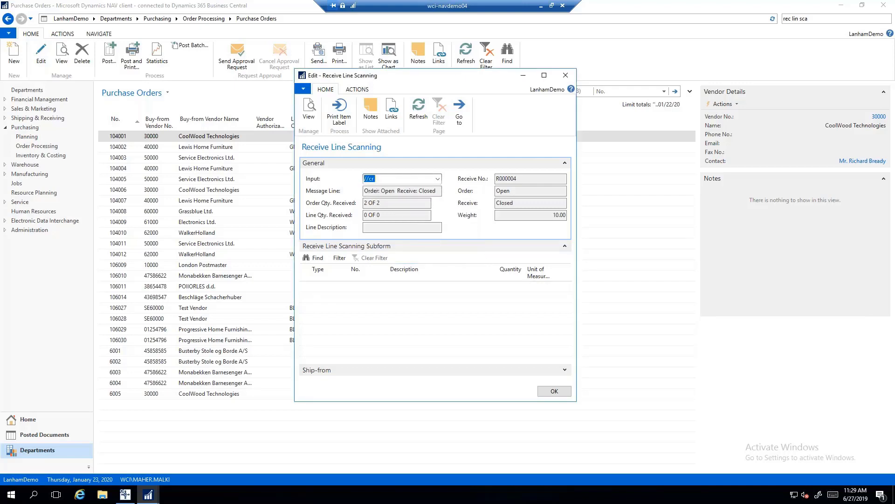
type("//c")
key("Return")
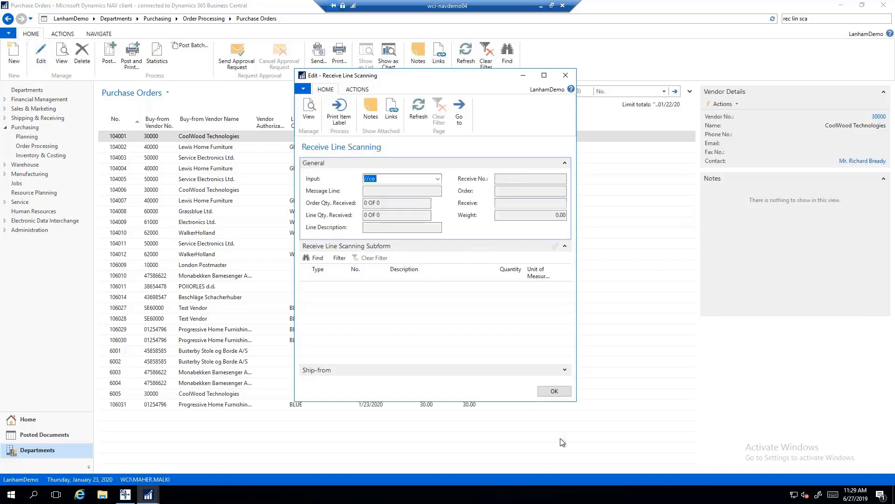
left_click(553, 394)
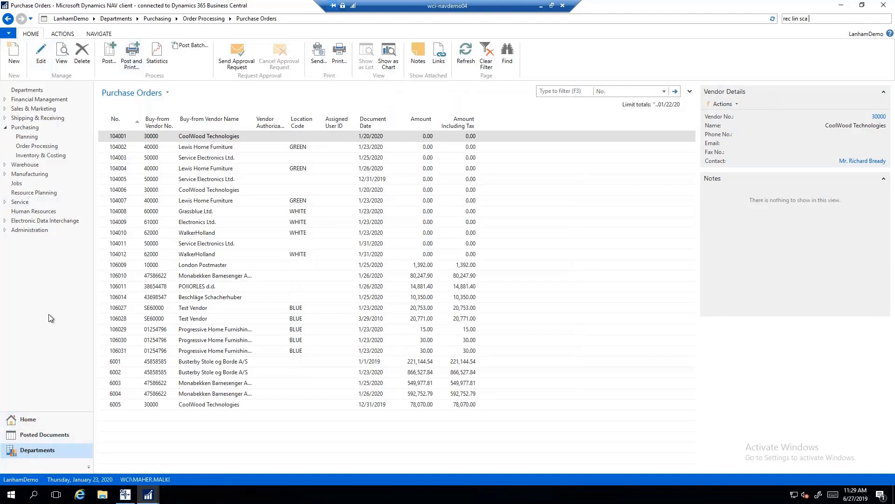
Go to Departments > Shipping & Receiving > E-Mail > E-Mails, widen the list, and edit SHIPMENT.
left_click(27, 93)
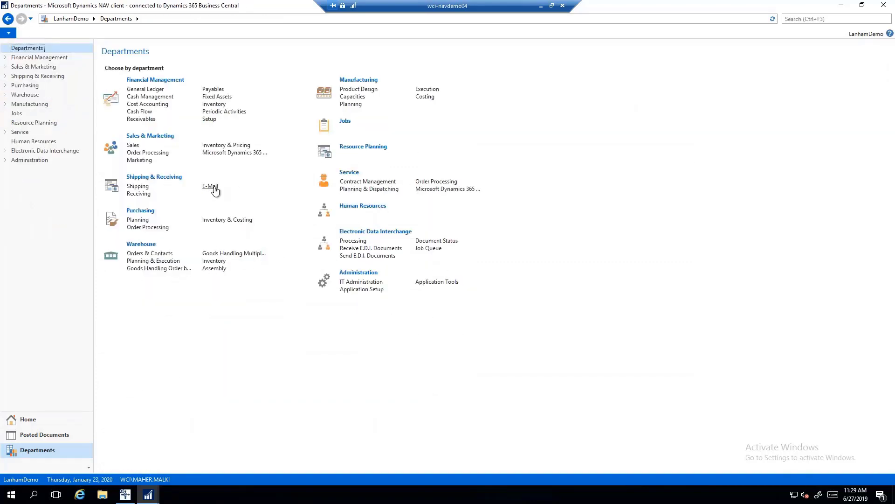
left_click(210, 186)
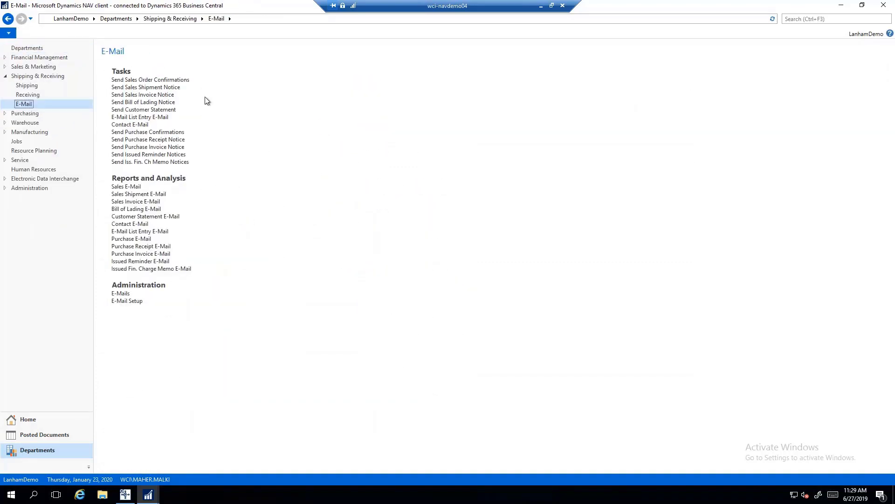
left_click(120, 294)
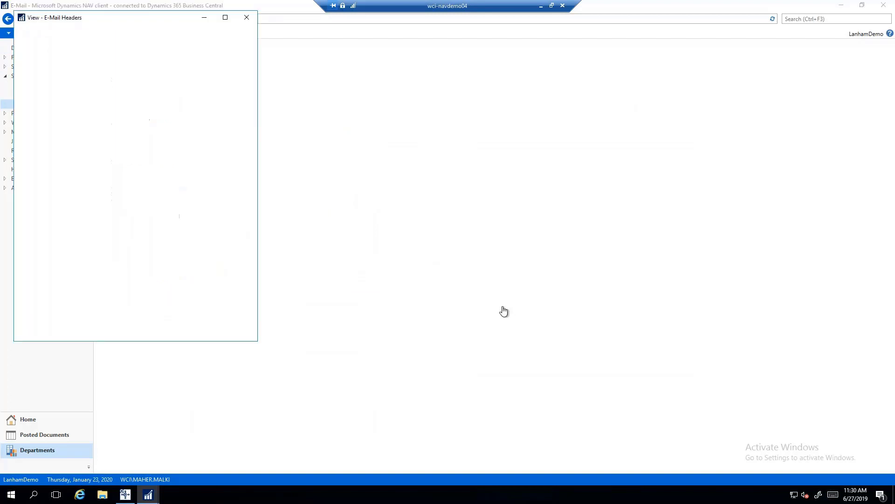
left_click_drag(258, 230, 357, 220)
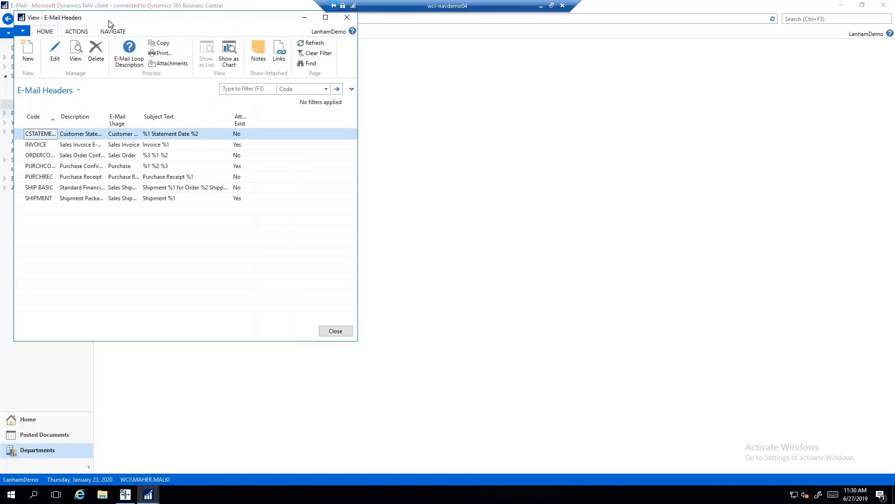
left_click_drag(248, 152, 271, 152)
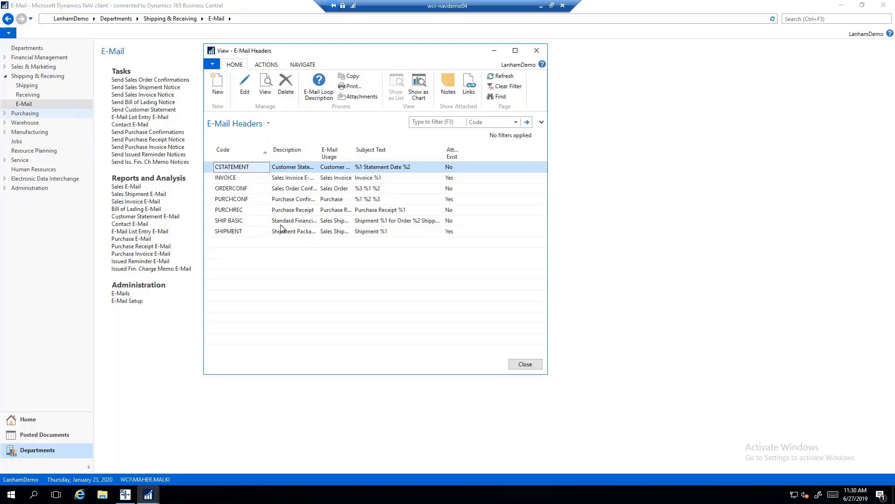
left_click(259, 232)
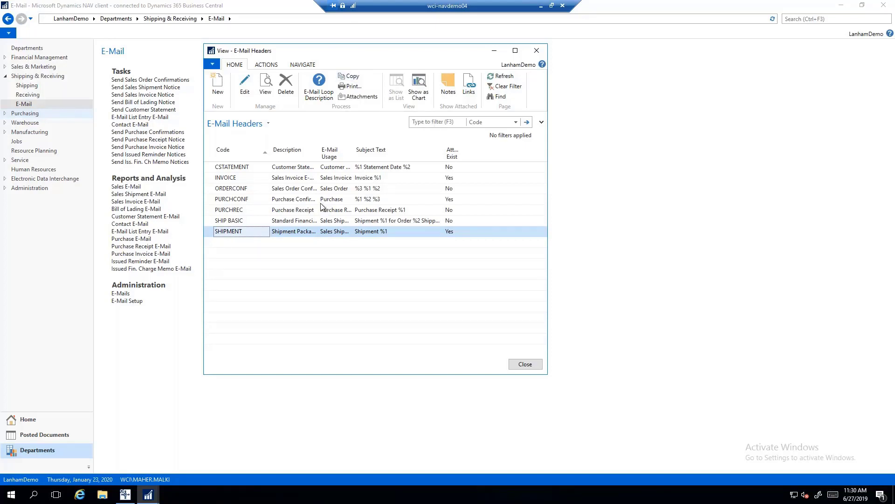
left_click(244, 89)
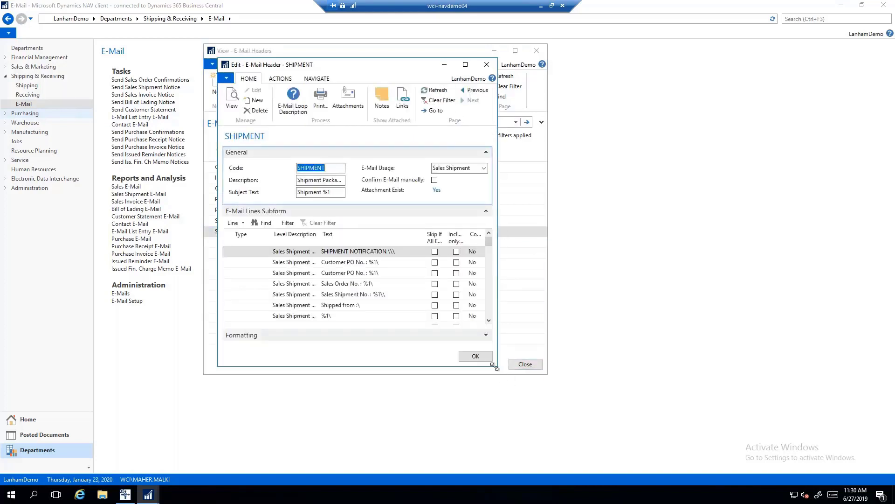
Enlarge the SHIPMENT e-mail header window to view all its lines, then close it.
left_click_drag(495, 367, 685, 461)
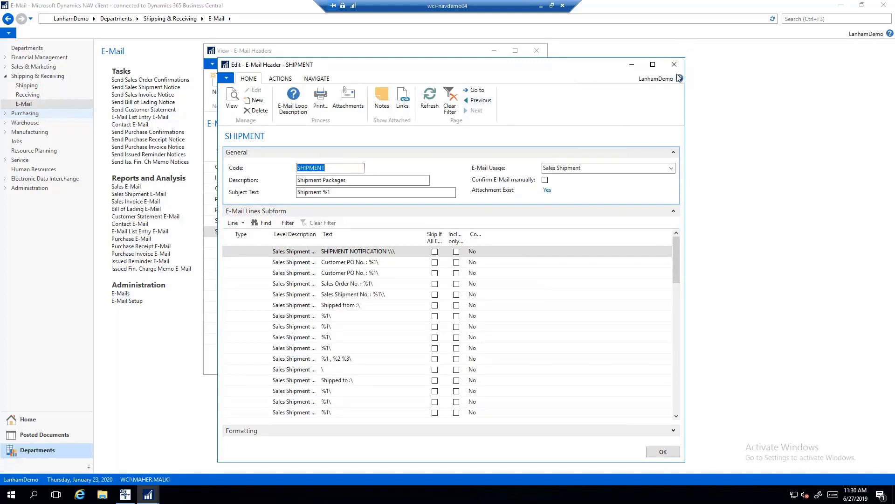
left_click(674, 65)
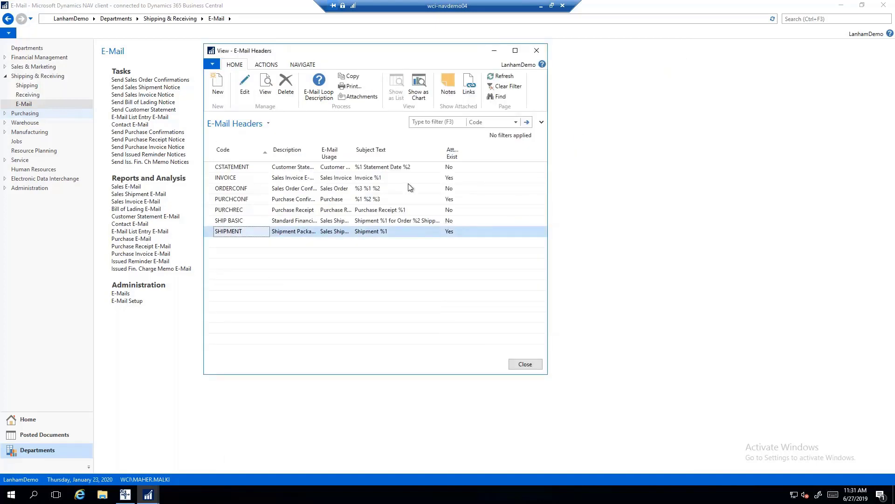
Close the E-Mail Headers list and search 'customer' to open the Customers page.
left_click(537, 51)
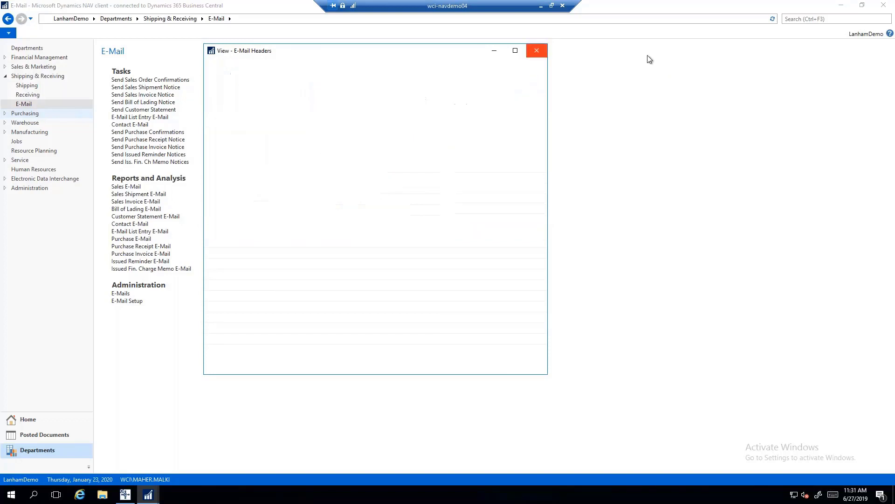
type("cu")
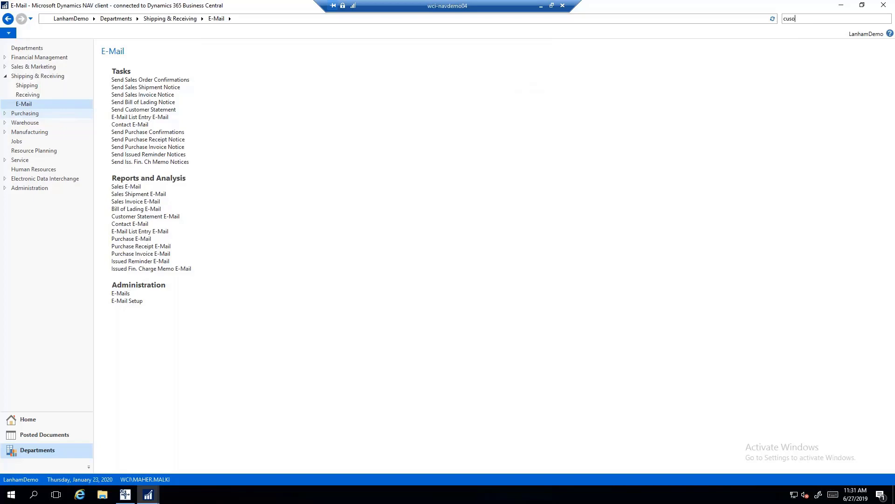
type("tu")
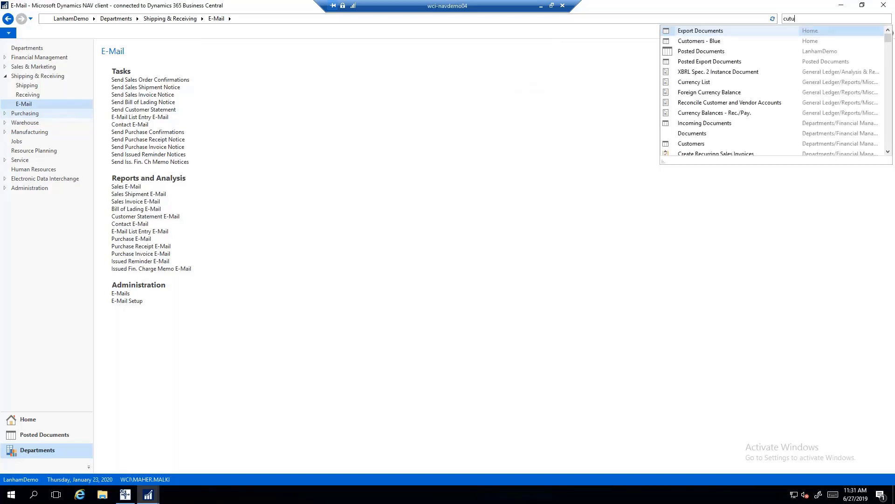
key("ctrl+a")
type("customer")
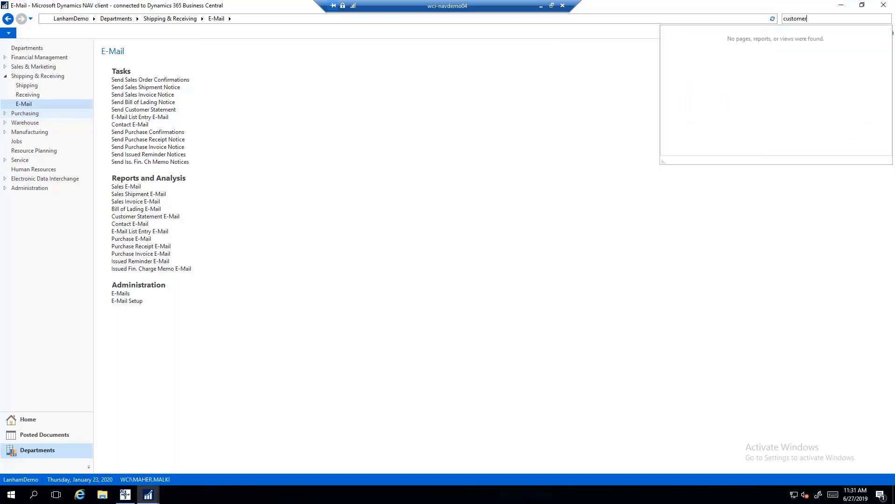
left_click(687, 54)
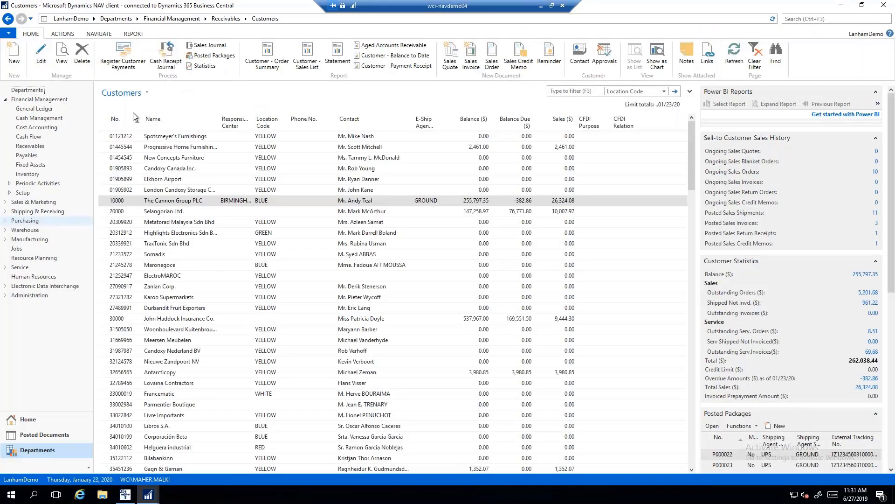
Check The Cannon Group PLC's e-mail list columns are empty, then close back to Customers.
left_click(42, 58)
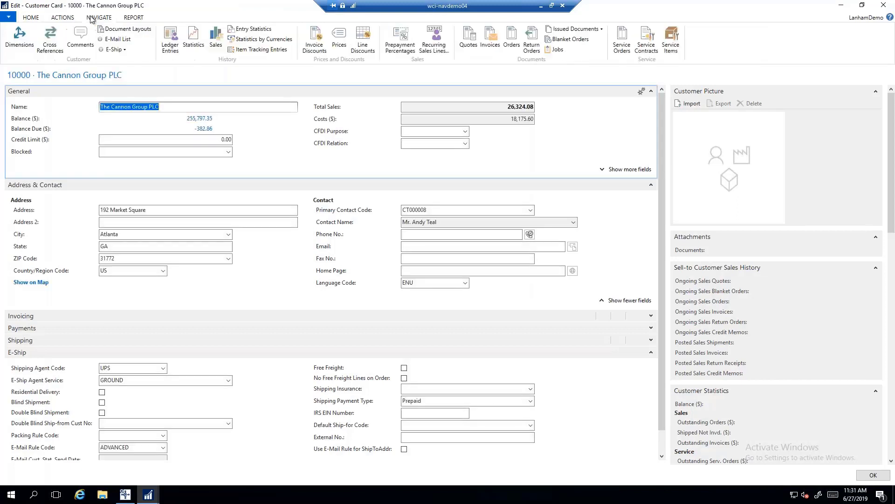
left_click(117, 39)
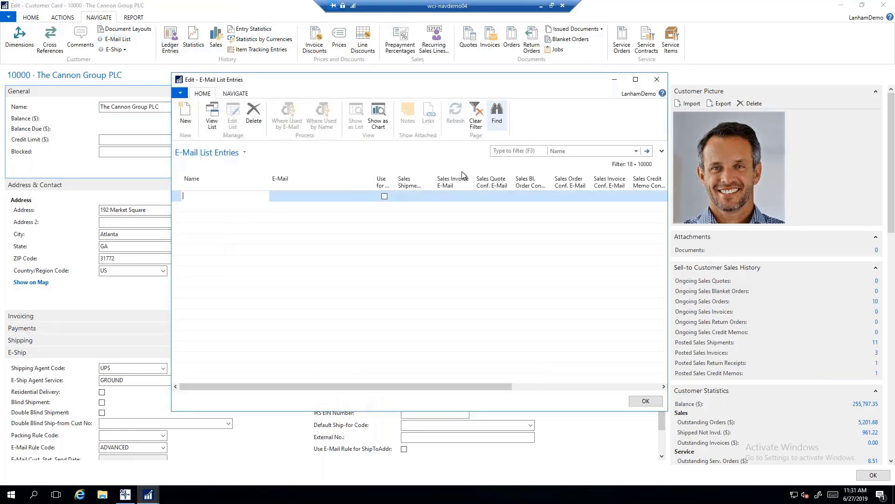
left_click(490, 197)
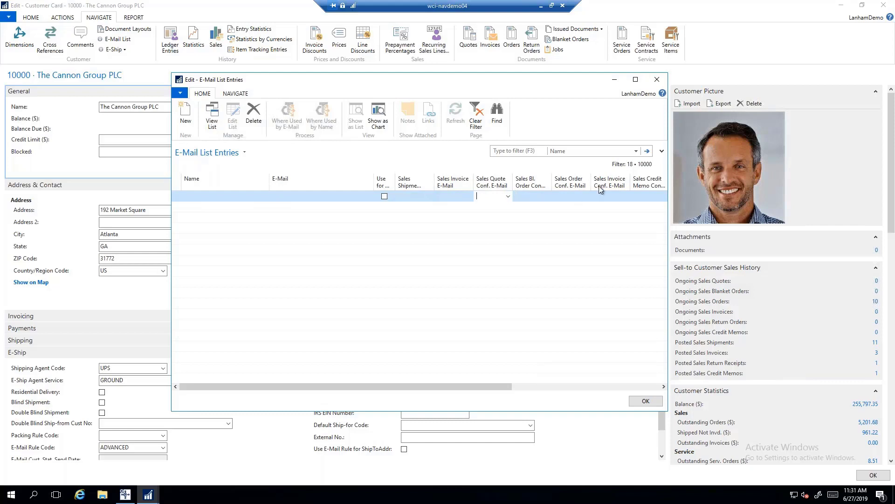
left_click_drag(410, 387, 559, 387)
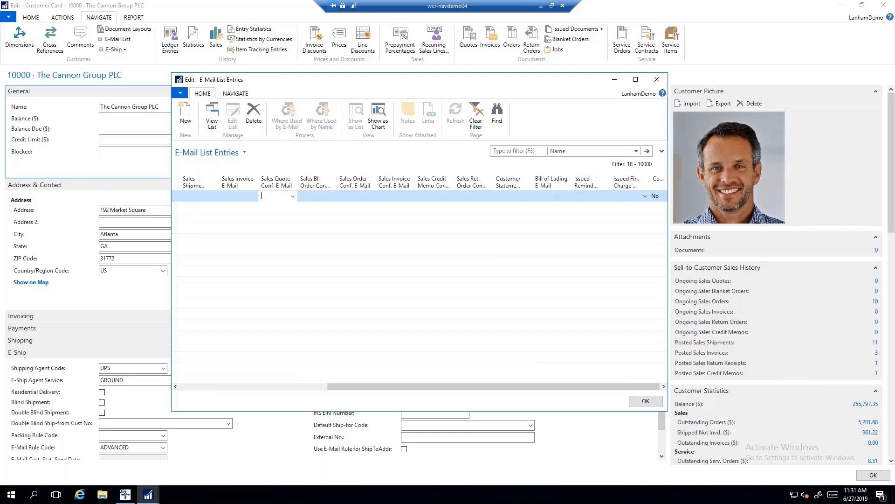
key("Escape")
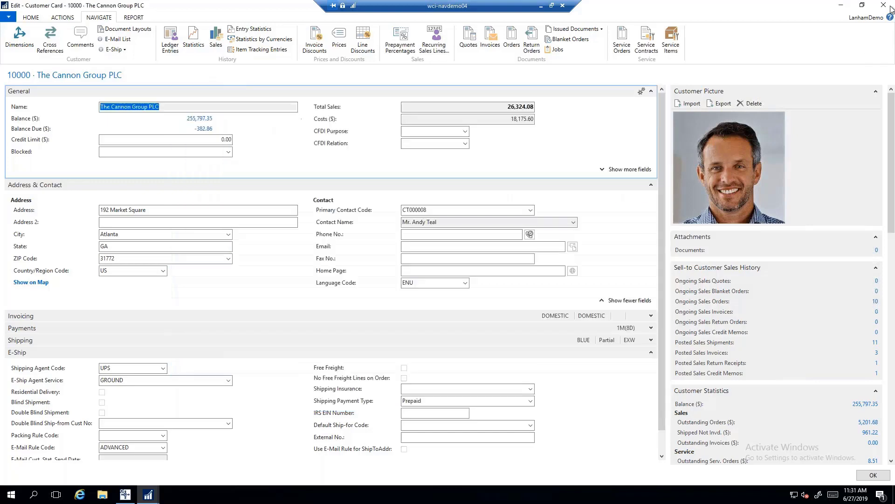
left_click(883, 5)
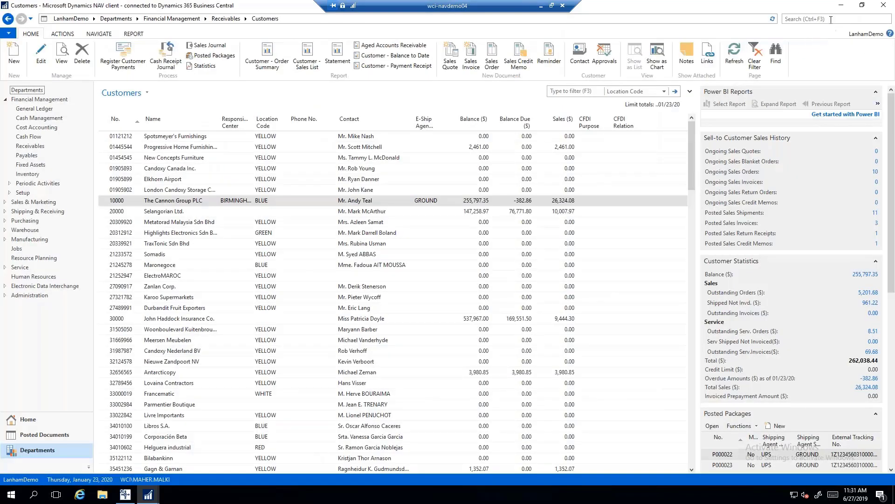
Search 'vendor' and open the Progressive Home Furnishings vendor card.
left_click(831, 19)
type("vendors")
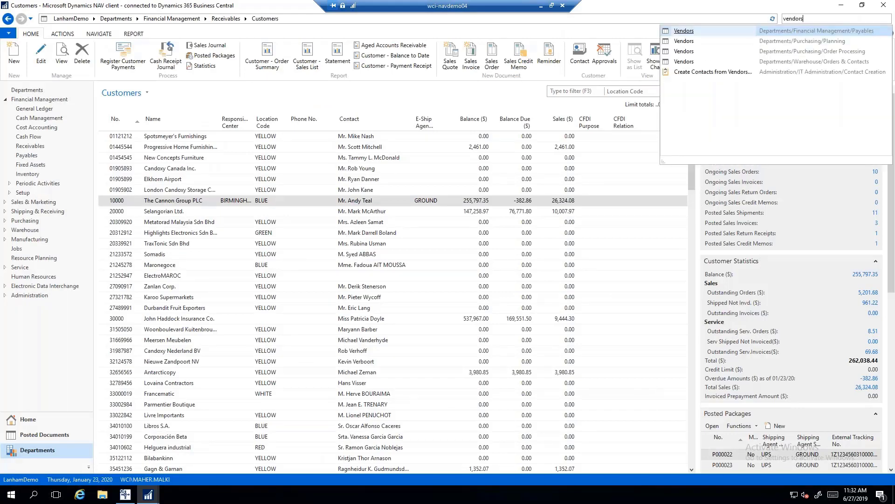
key("Return")
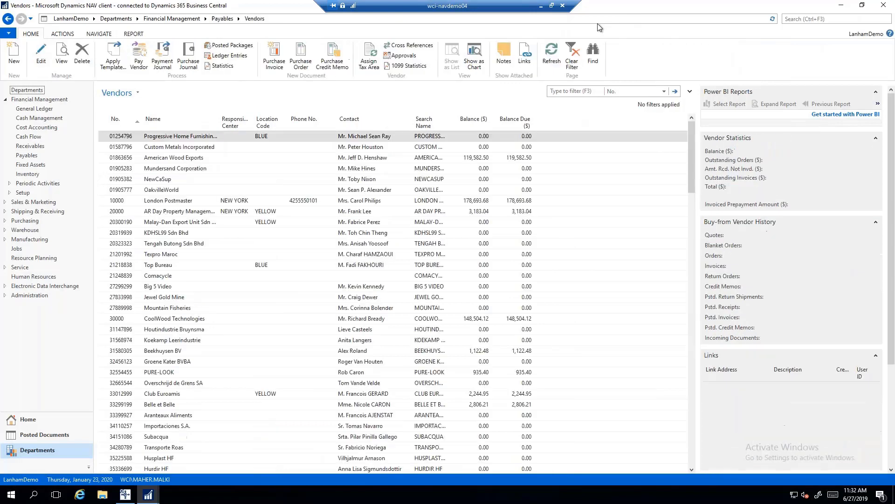
left_click(41, 53)
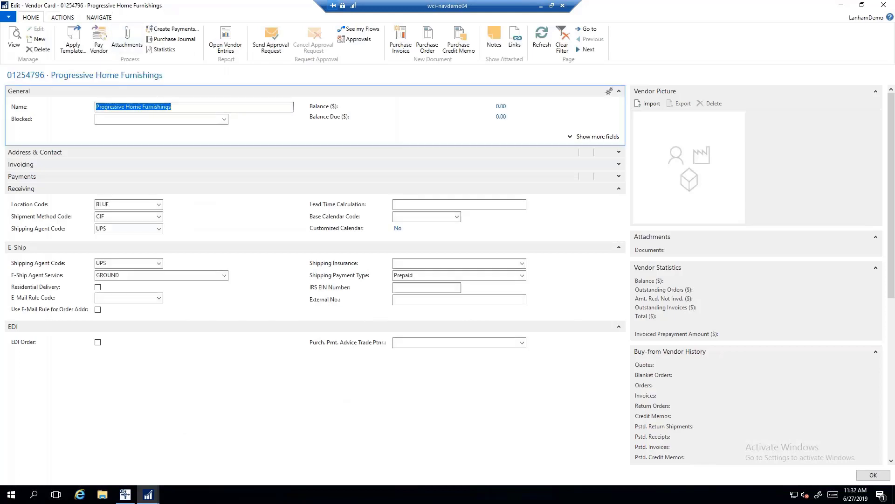
View the vendor's E-Mail List across all columns and close it without adding entries.
left_click(62, 18)
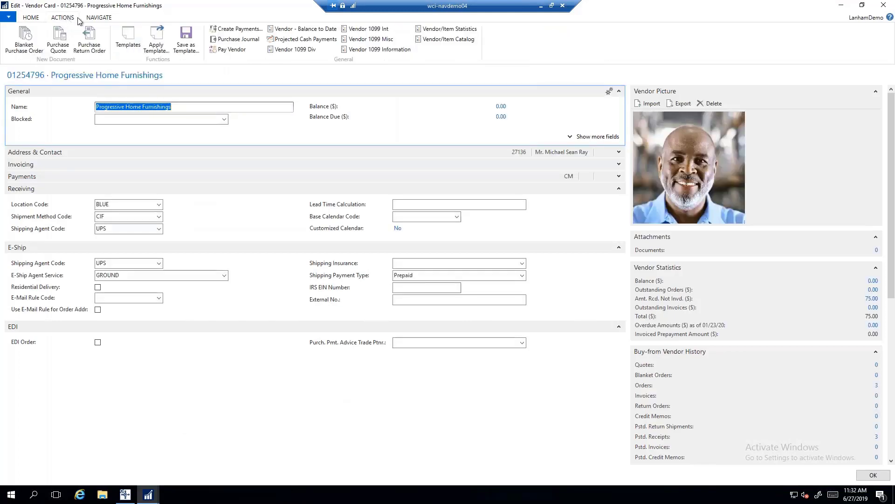
left_click(97, 17)
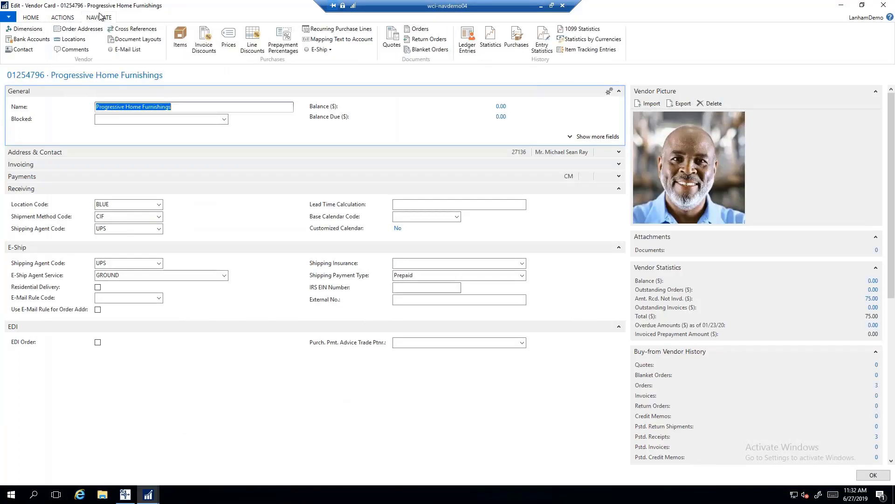
left_click(122, 50)
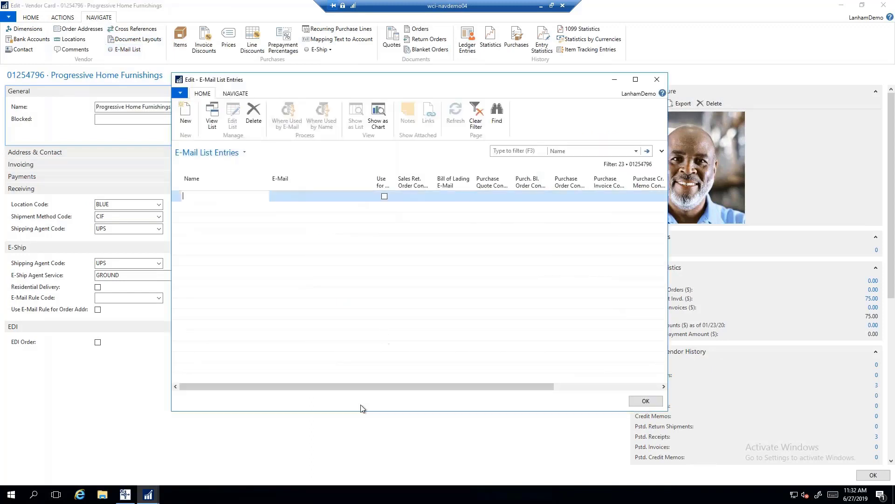
left_click_drag(438, 388, 539, 388)
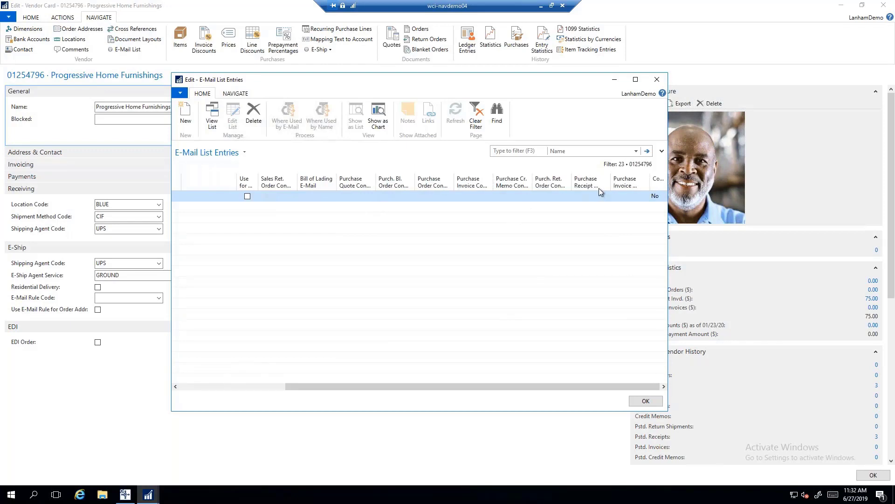
left_click(237, 387)
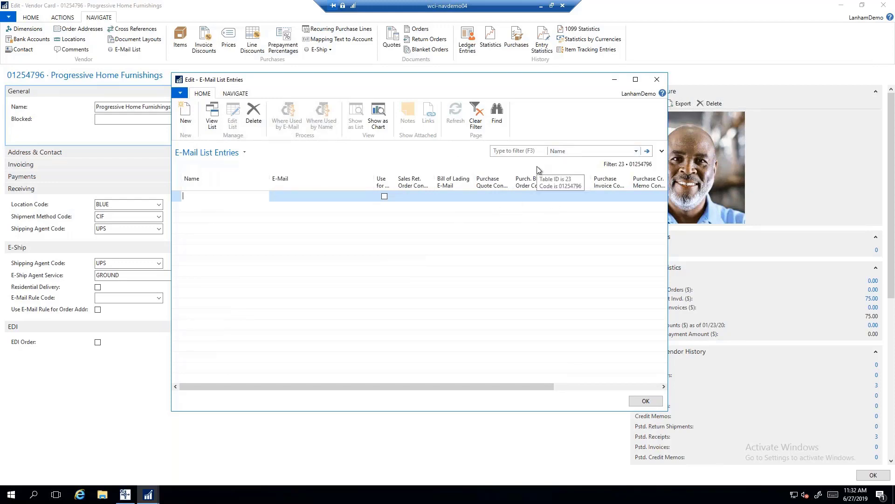
left_click(658, 81)
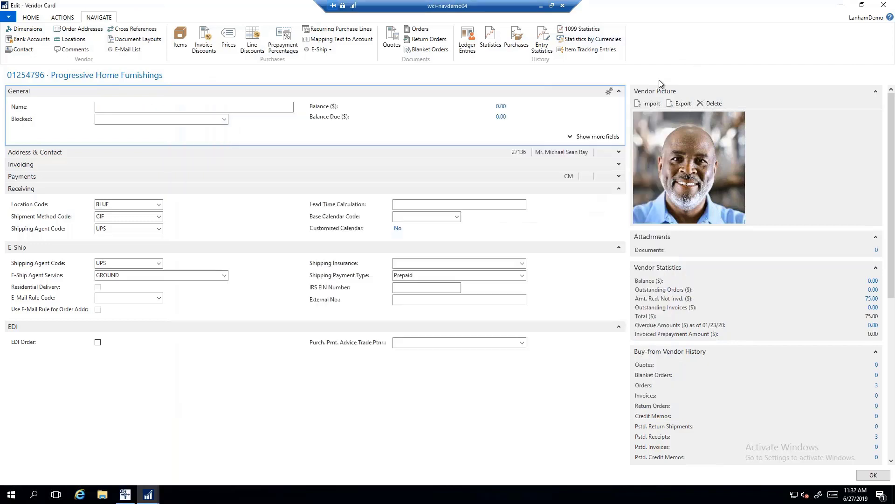
Review the E-Mail Rule Code options, leave it blank, and close the vendor card.
left_click(159, 298)
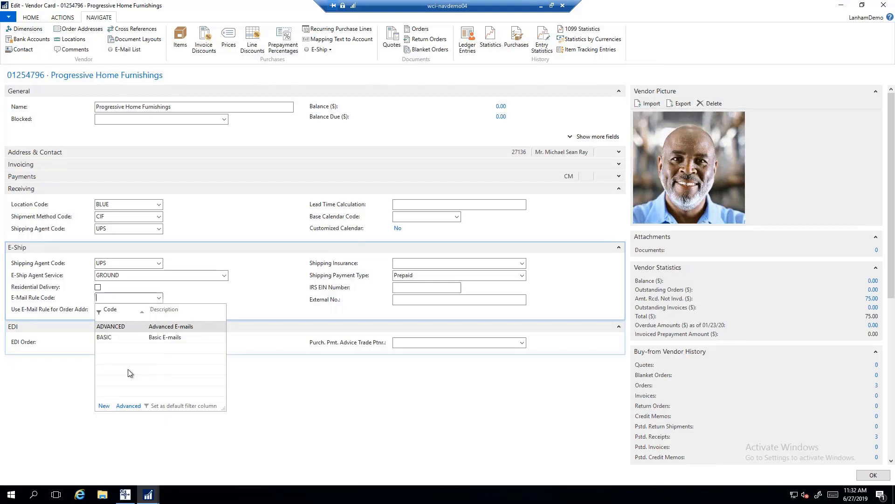
left_click(739, 49)
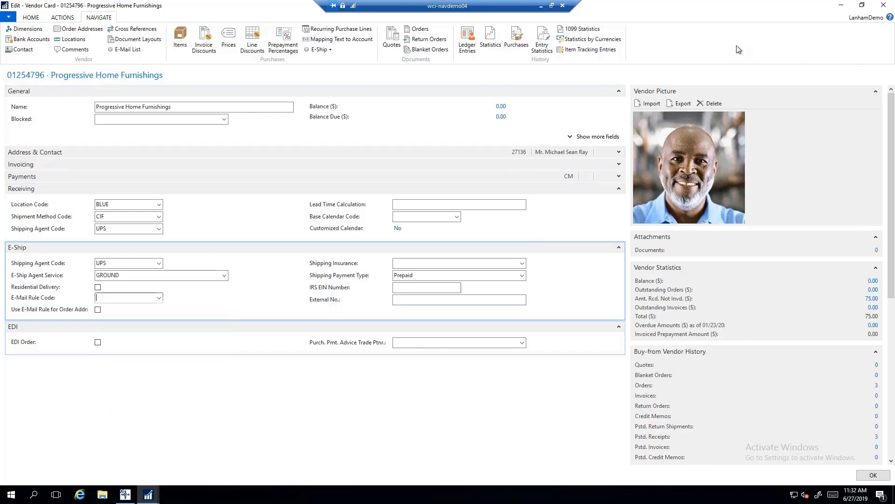
left_click(688, 94)
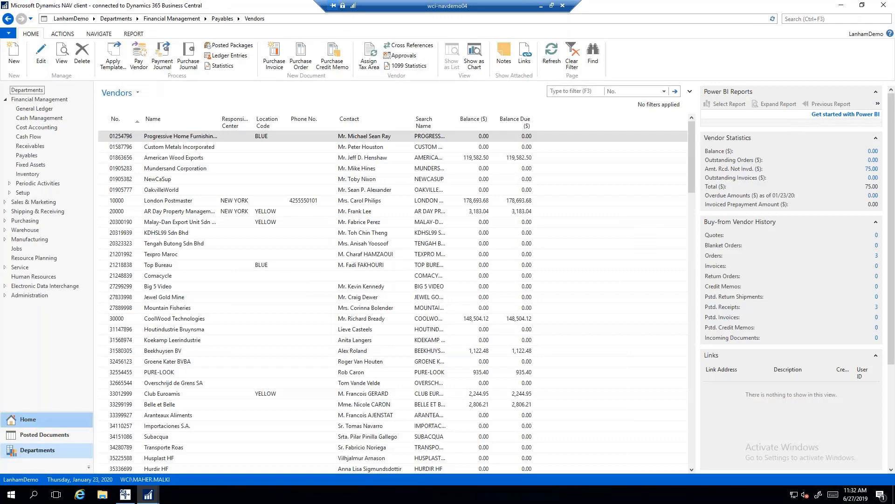
From Departments, search 'labels' and open the E-Ship (Receiving) Labels list.
left_click(28, 419)
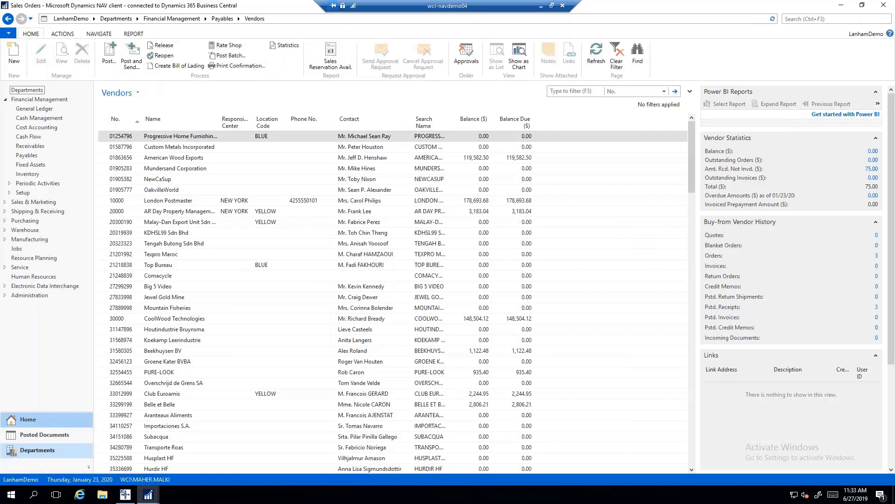
left_click(30, 446)
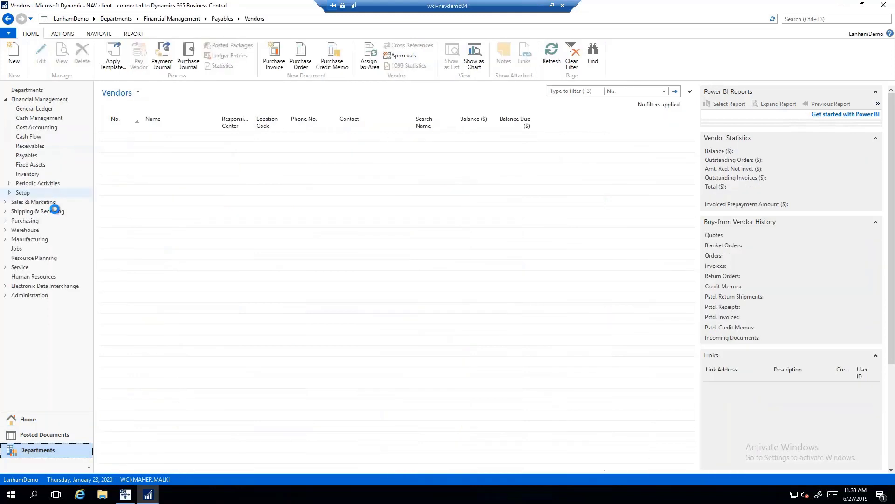
left_click(28, 89)
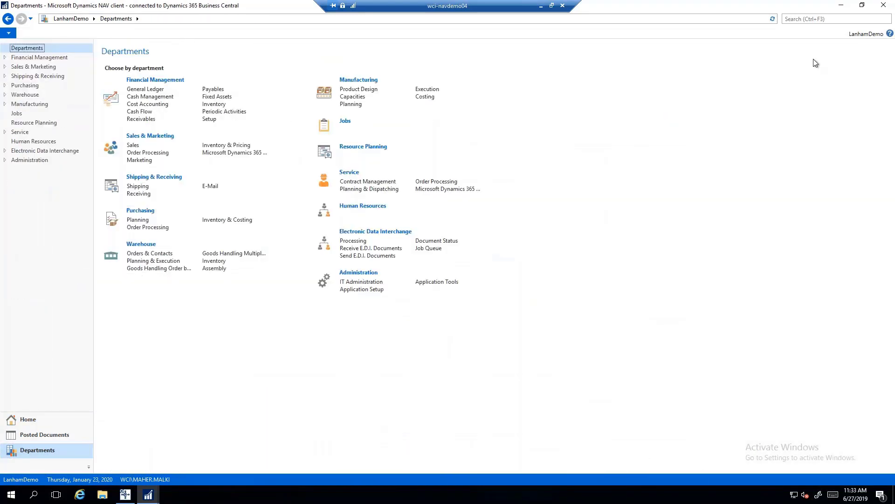
left_click(819, 18)
type("labels")
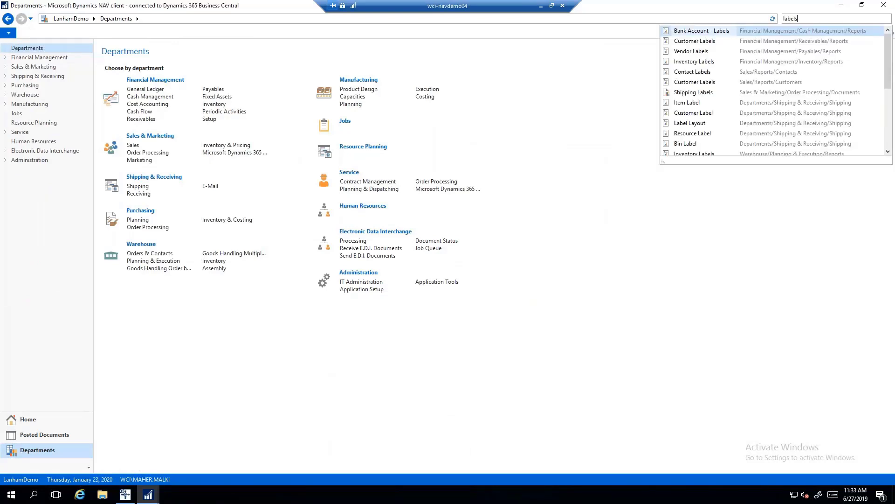
scroll(795, 92, "down", 2)
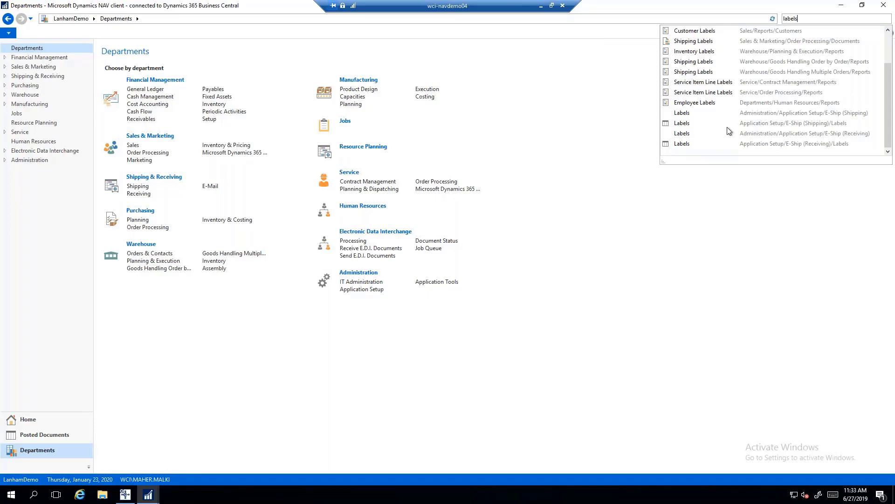
left_click(681, 144)
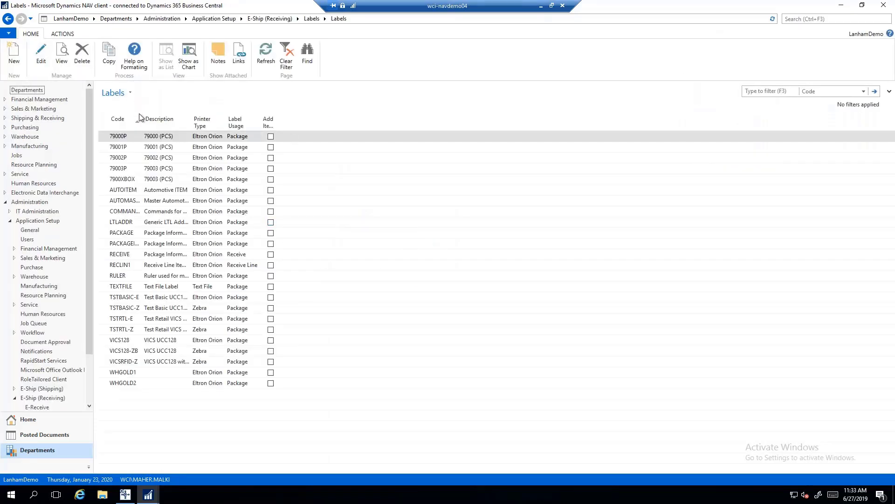
Widen the Code column and open the PACKAGE label for editing.
left_click_drag(140, 119, 160, 120)
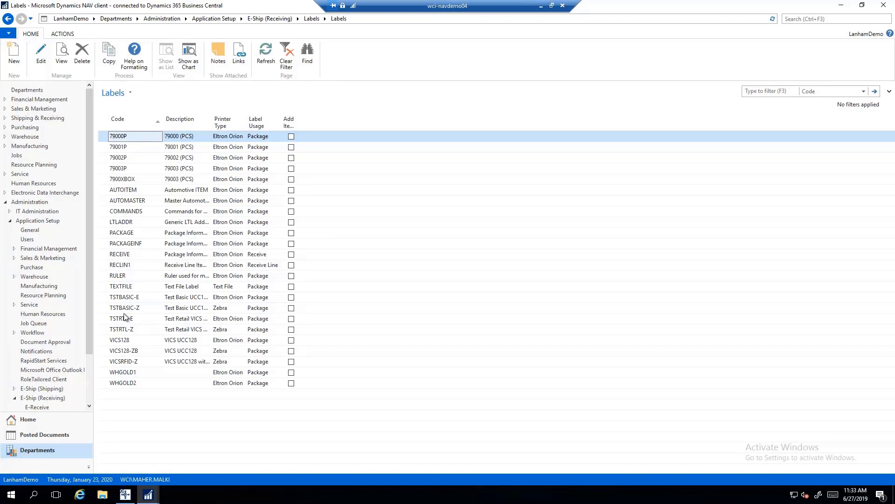
left_click(134, 232)
left_click(41, 55)
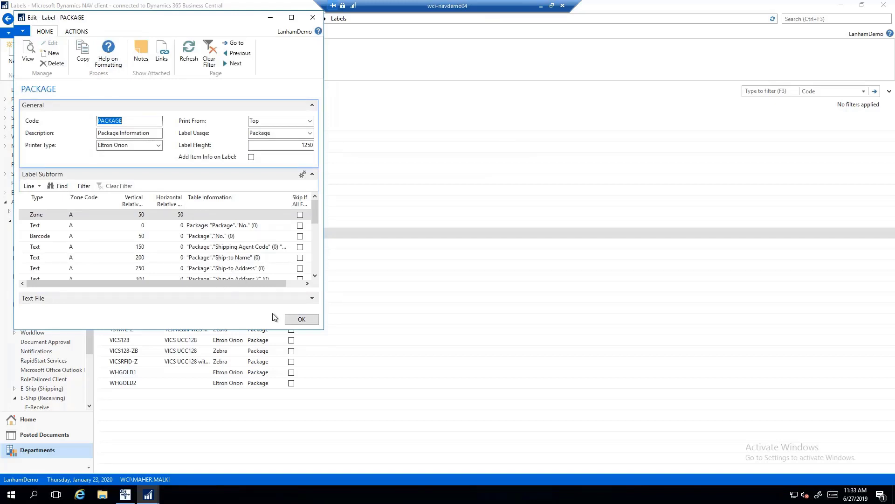
Enlarge the PACKAGE label card, view its Label Usage options unchanged, and close it.
left_click_drag(320, 328, 421, 382)
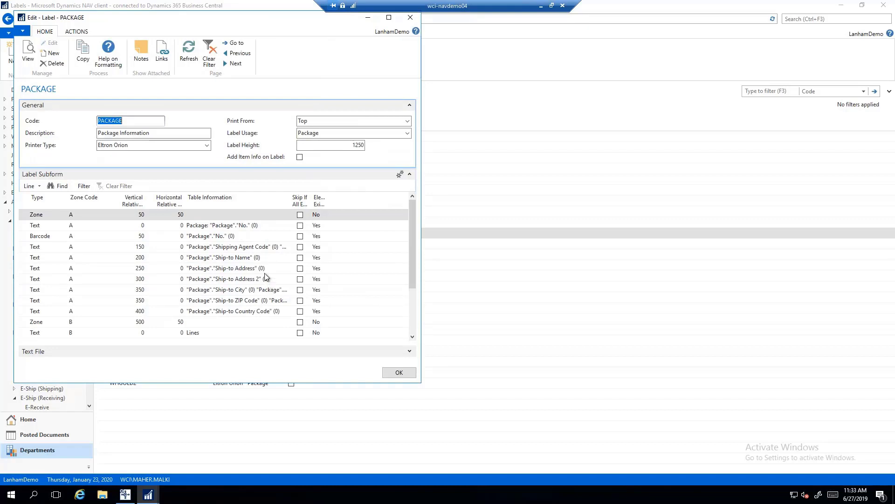
left_click(342, 134)
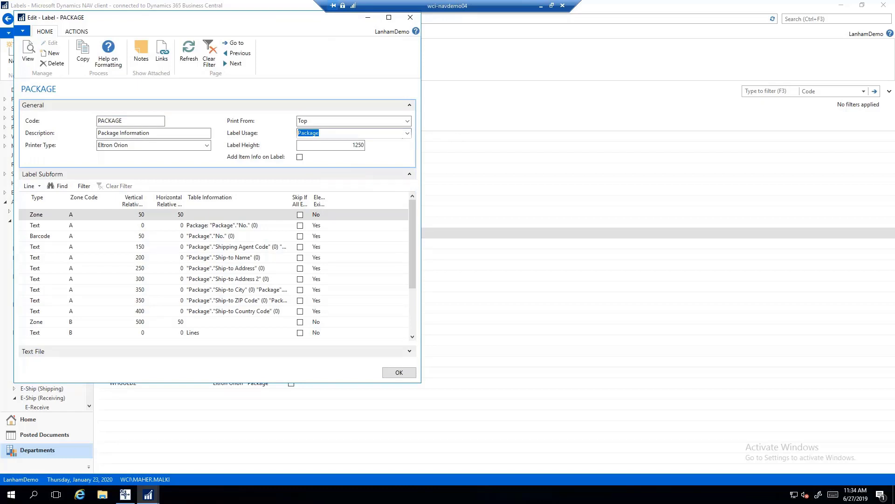
left_click(408, 135)
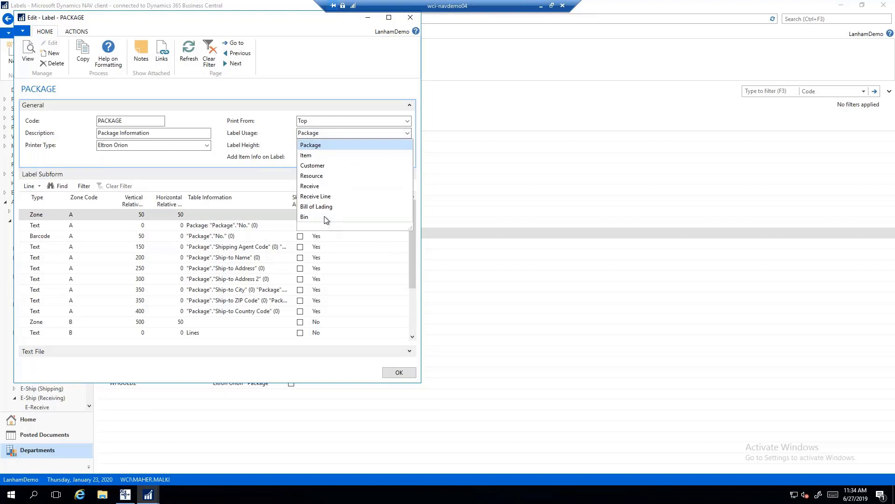
key("Escape")
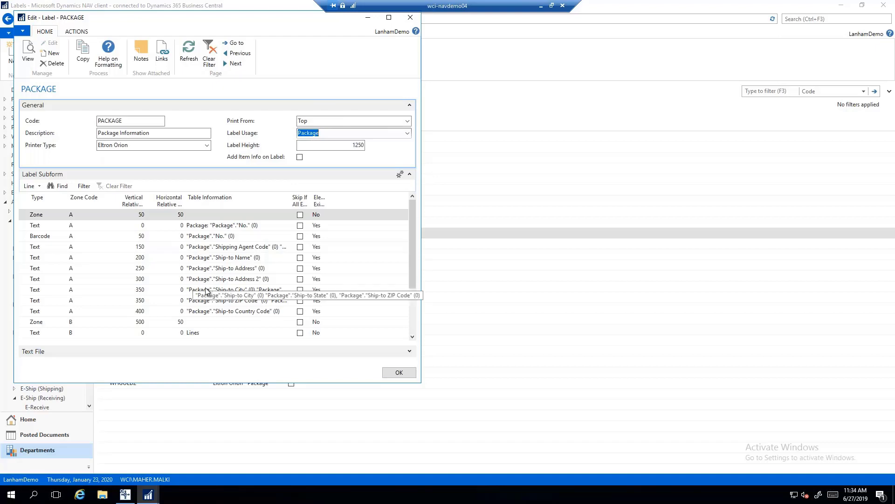
left_click(399, 372)
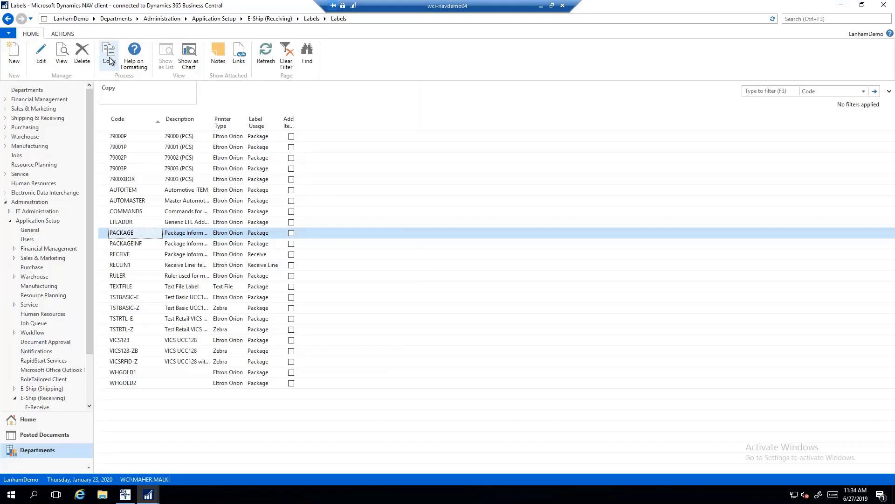
Navigate up to Application Setup, view the E-Ship (Shipping) Labels list, then return to Departments.
left_click(312, 18)
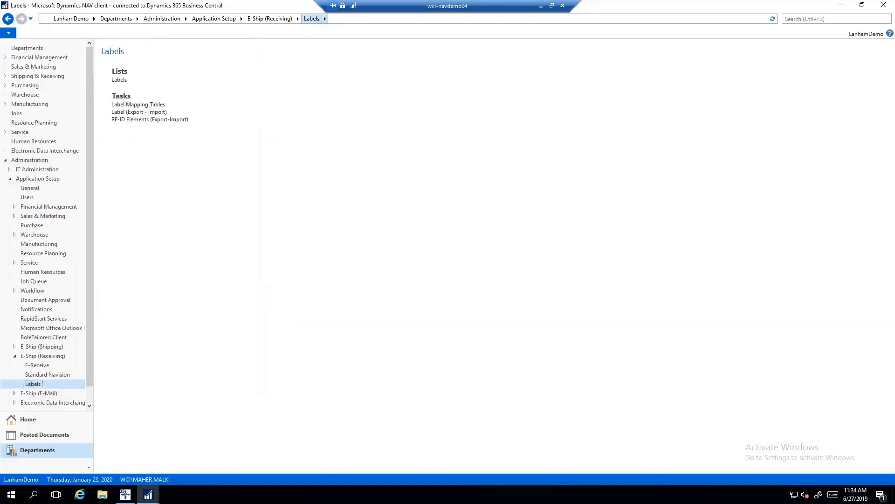
left_click(275, 18)
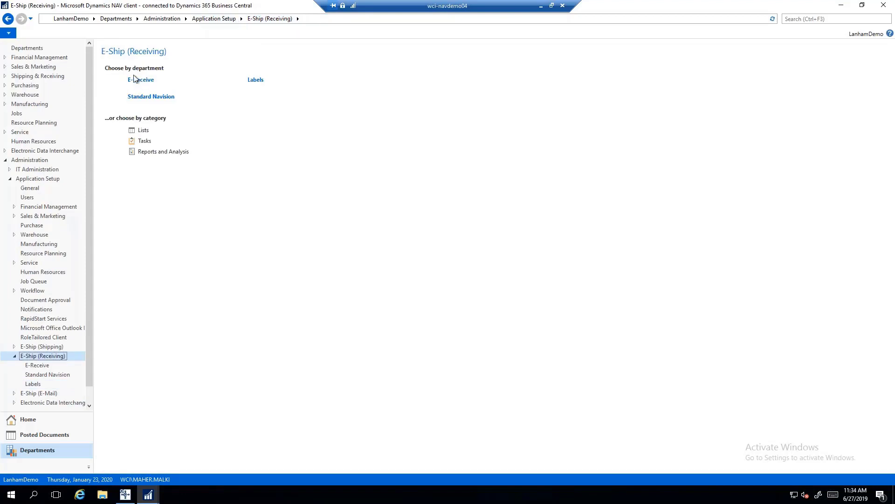
left_click(222, 19)
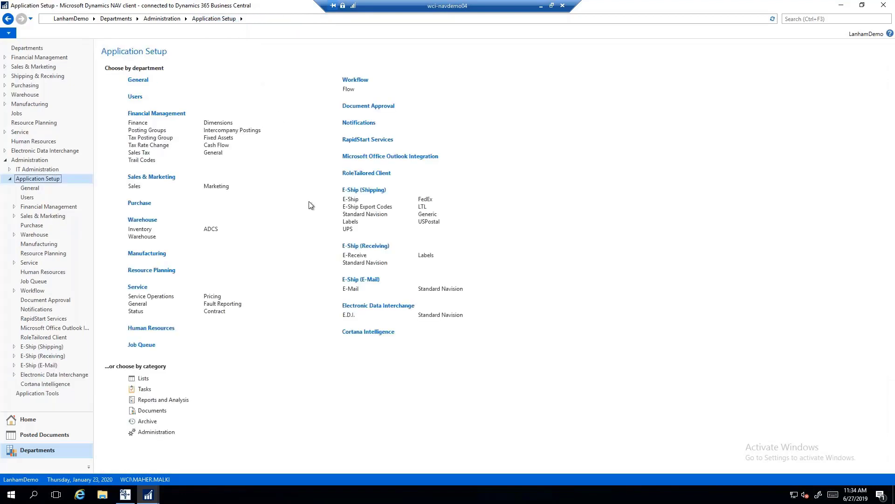
left_click(350, 222)
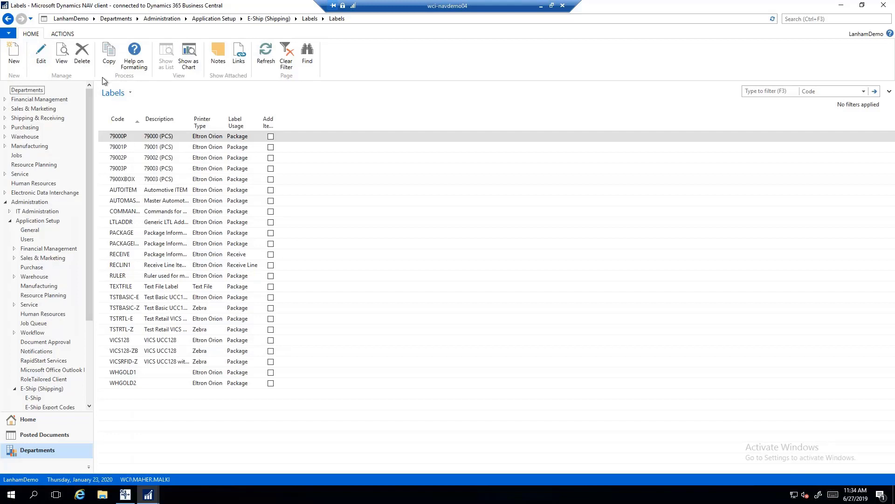
left_click(30, 93)
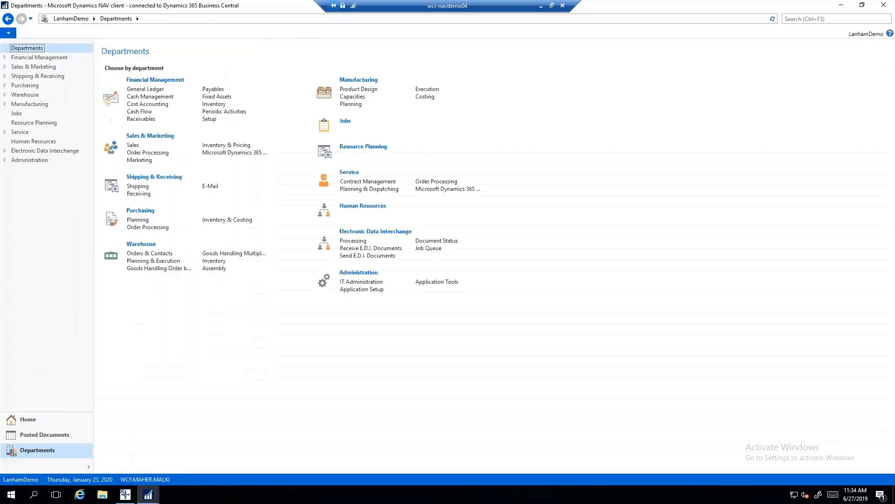